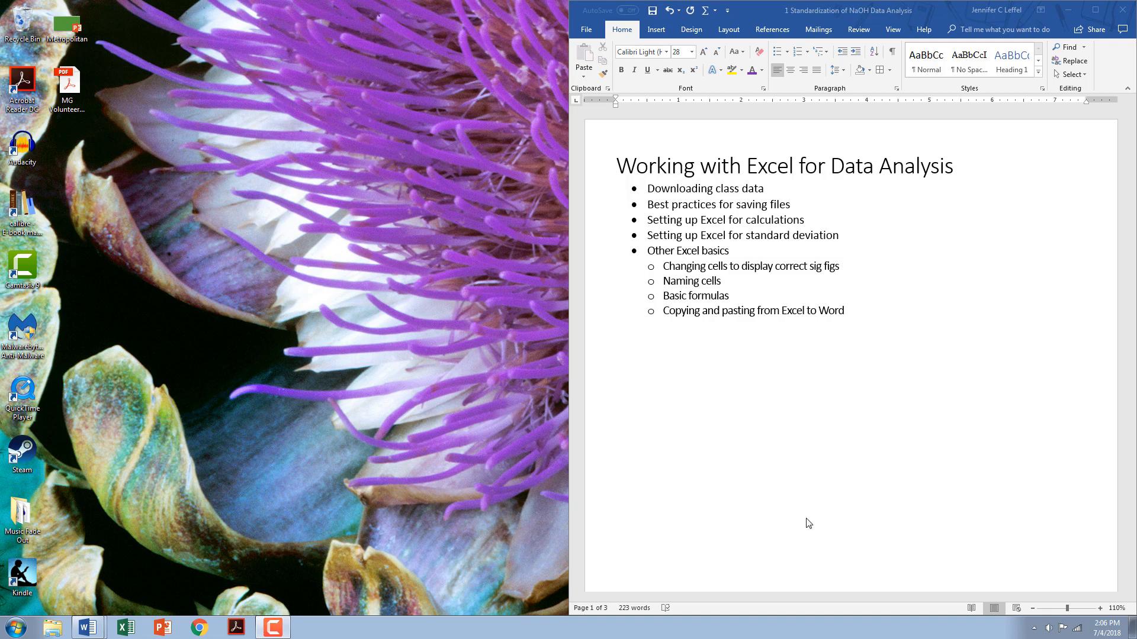
# Switch to Chrome and go to the 1 Reaction Stoichiometry page under AP Chemistry on the LEFFELlabs site.
pyautogui.click(199, 627)
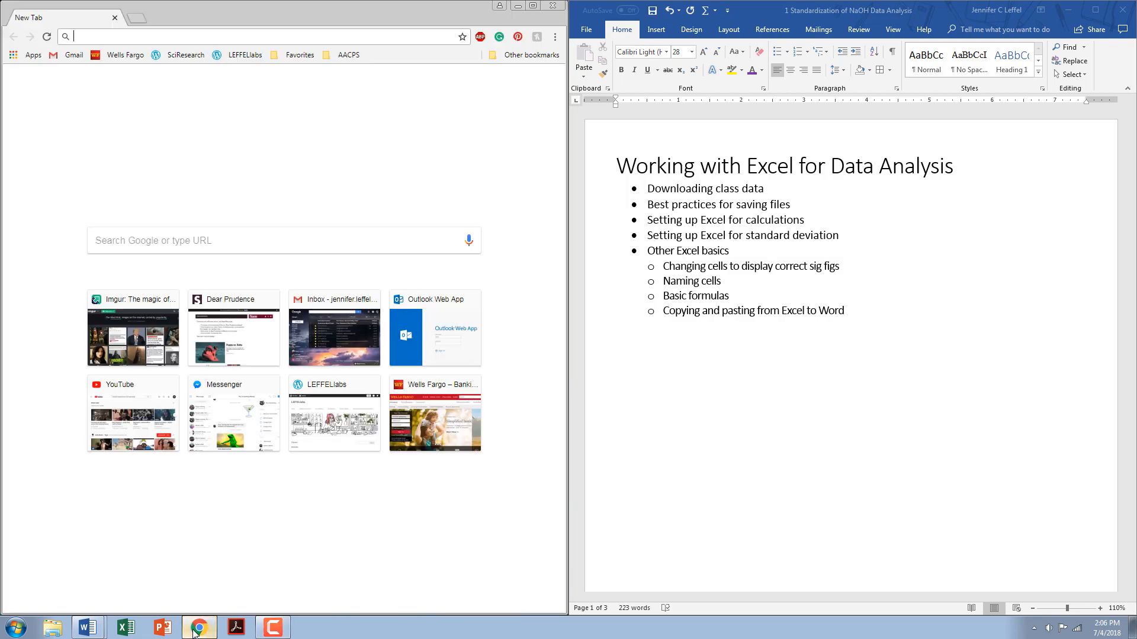
pyautogui.click(219, 56)
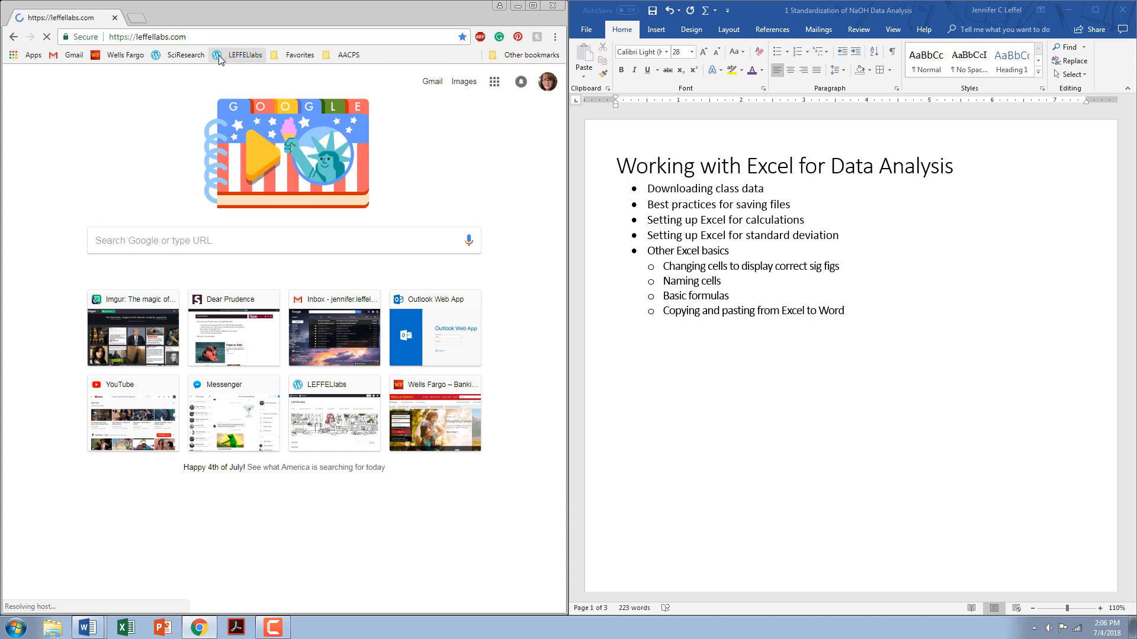
pyautogui.moveTo(184, 154)
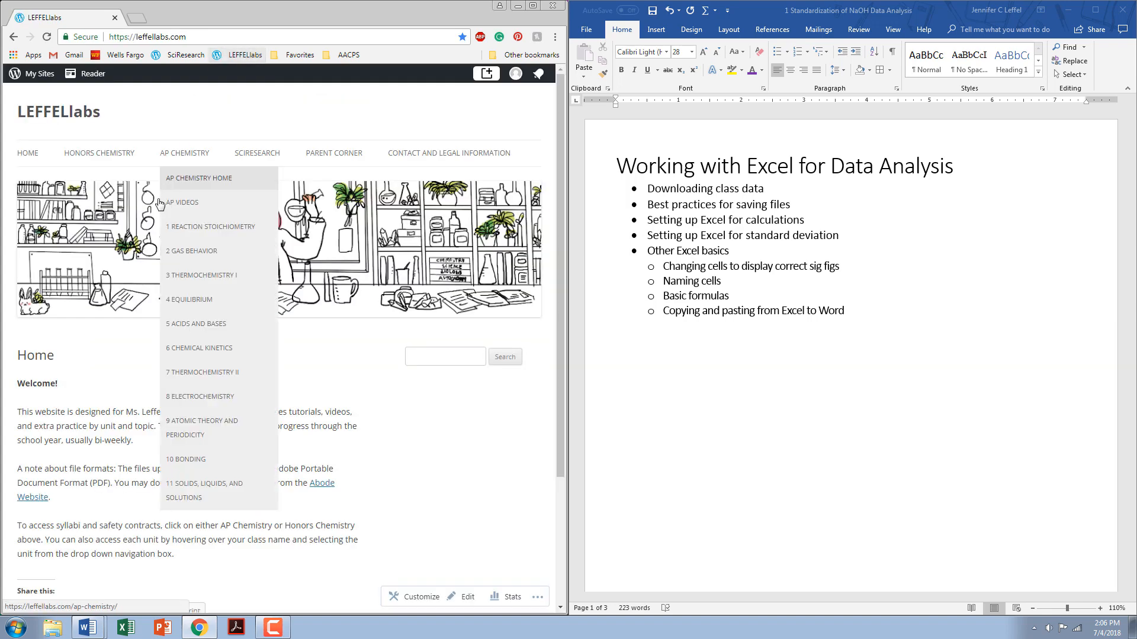
pyautogui.click(196, 239)
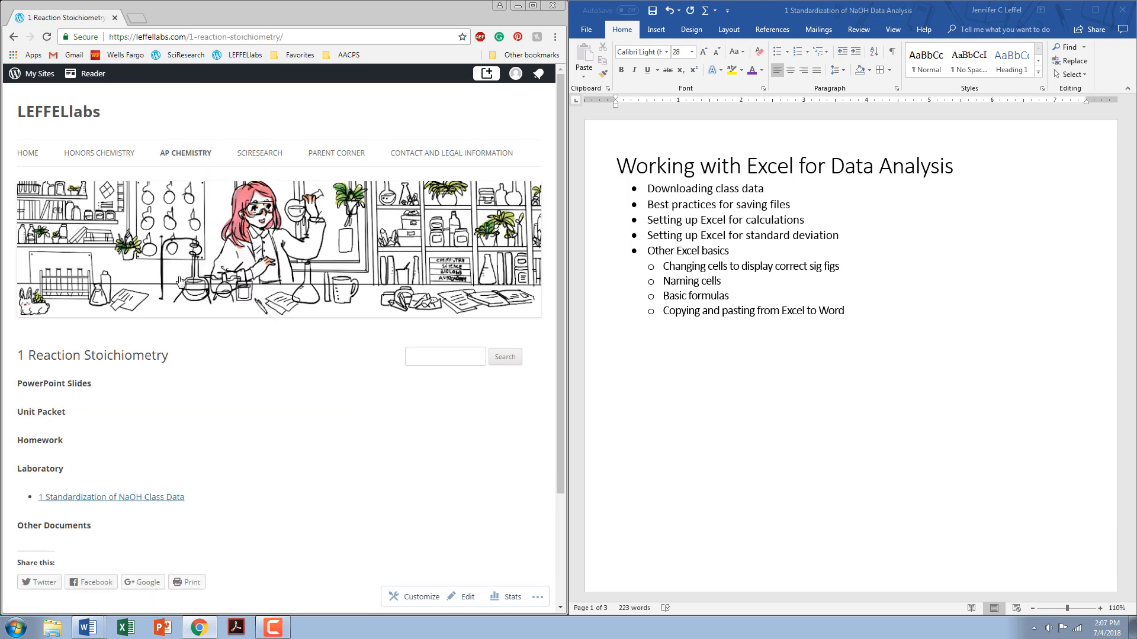
# Download the 1 Standardization of NaOH Class Data workbook and open it in Excel with editing enabled.
pyautogui.click(112, 502)
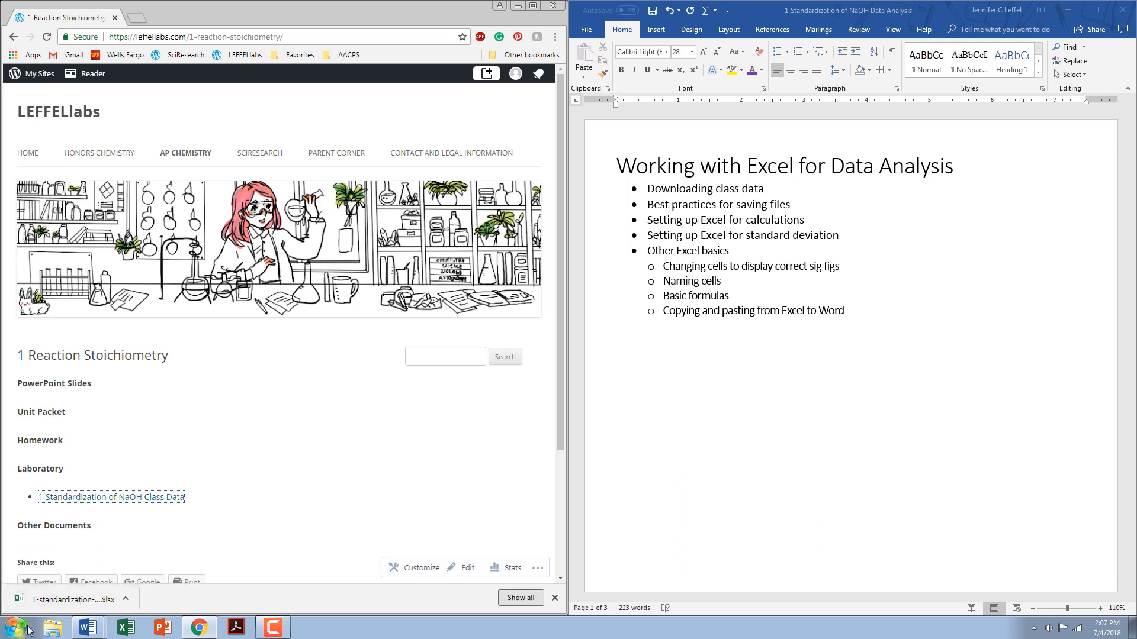
pyautogui.click(52, 603)
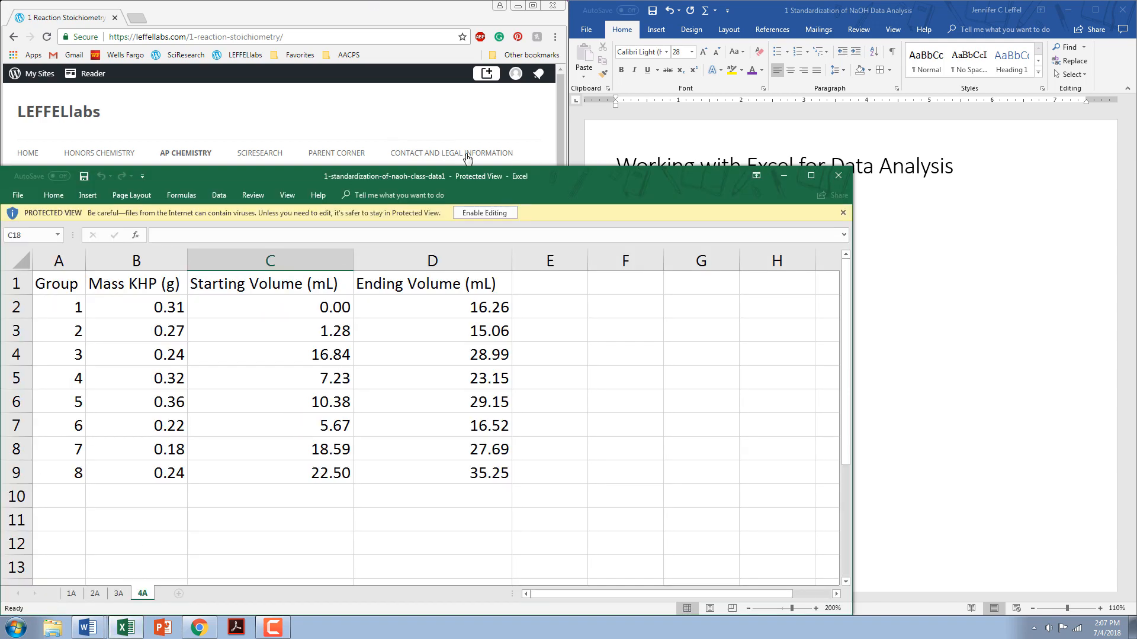
pyautogui.click(484, 213)
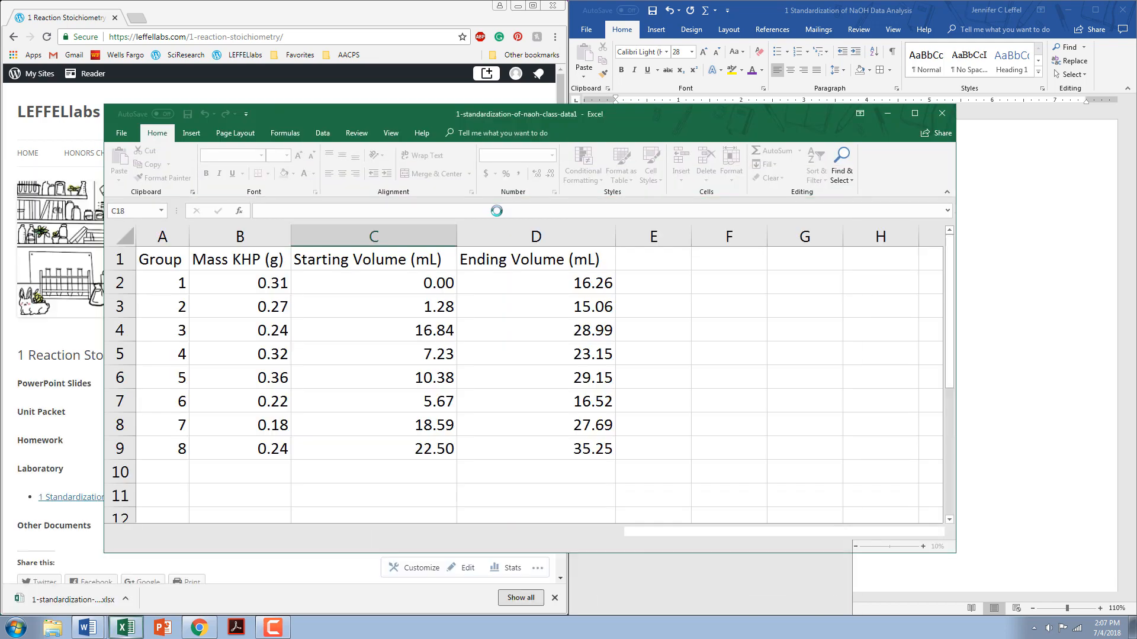
# Start saving a copy of the workbook in Documents, inside a new folder named AP Chemistry.
pyautogui.click(122, 133)
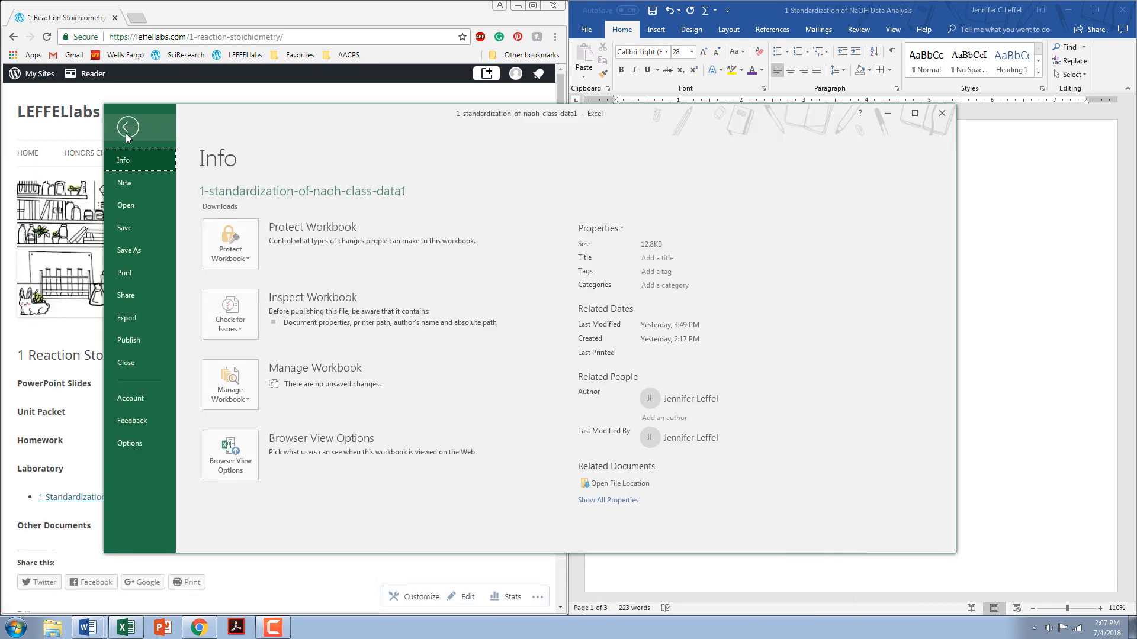
pyautogui.click(126, 251)
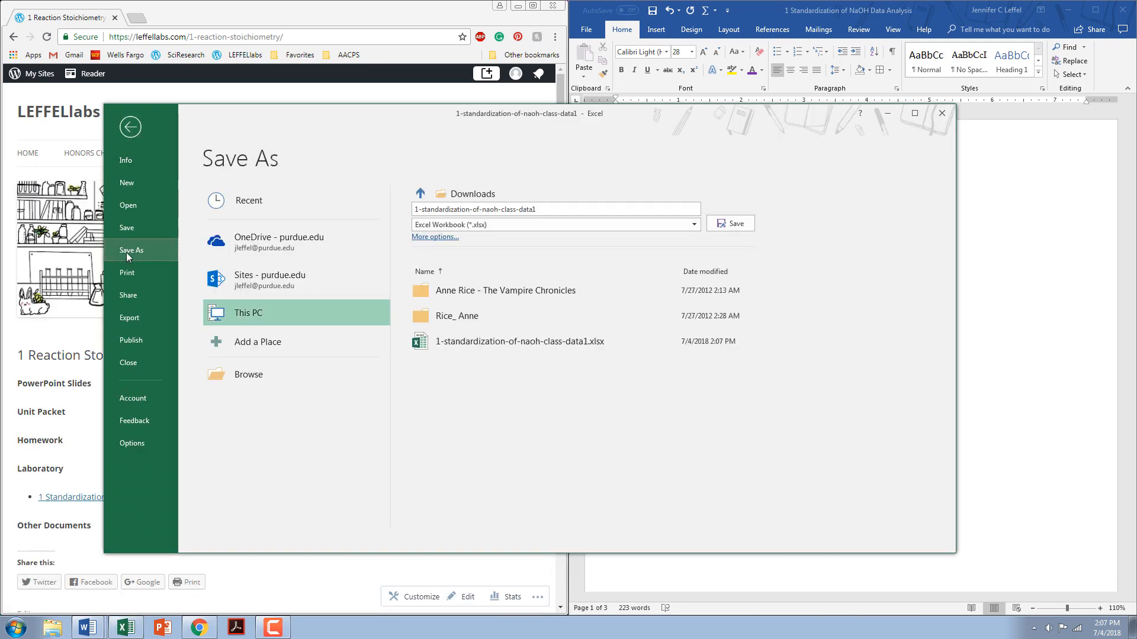
pyautogui.click(252, 382)
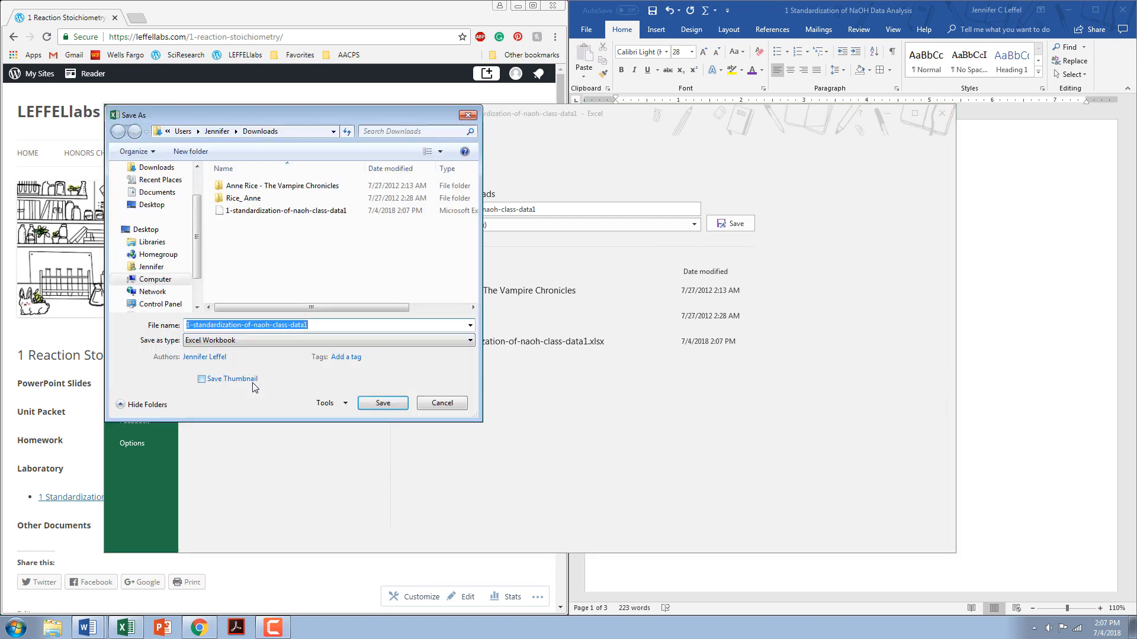
pyautogui.click(163, 193)
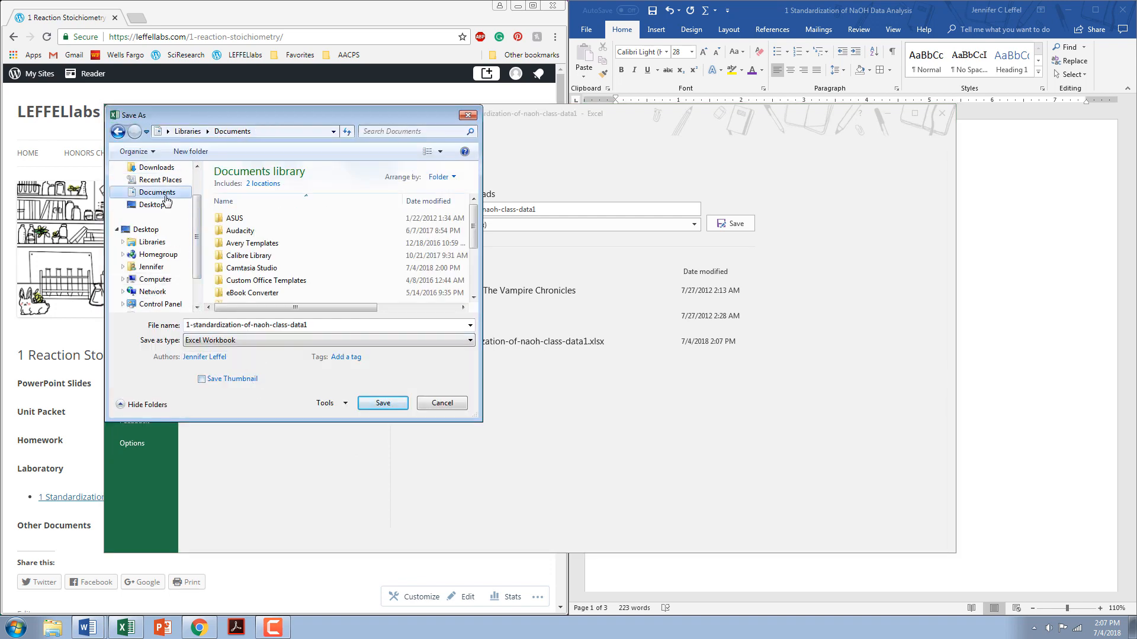
pyautogui.click(185, 155)
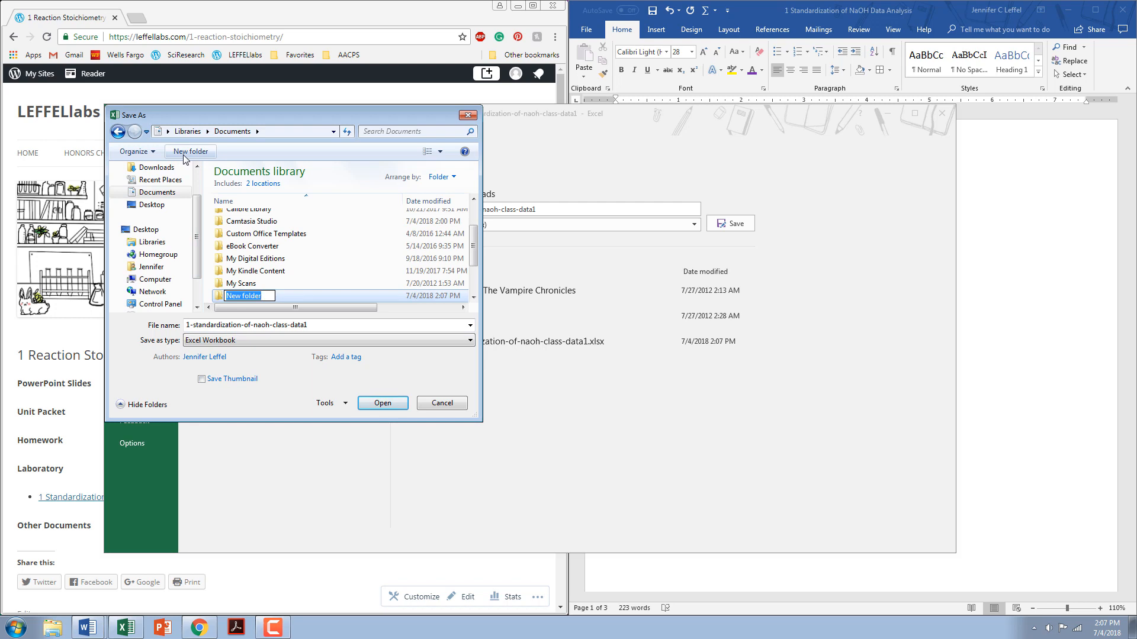
pyautogui.write('AP Chemistry')
pyautogui.press('Return')
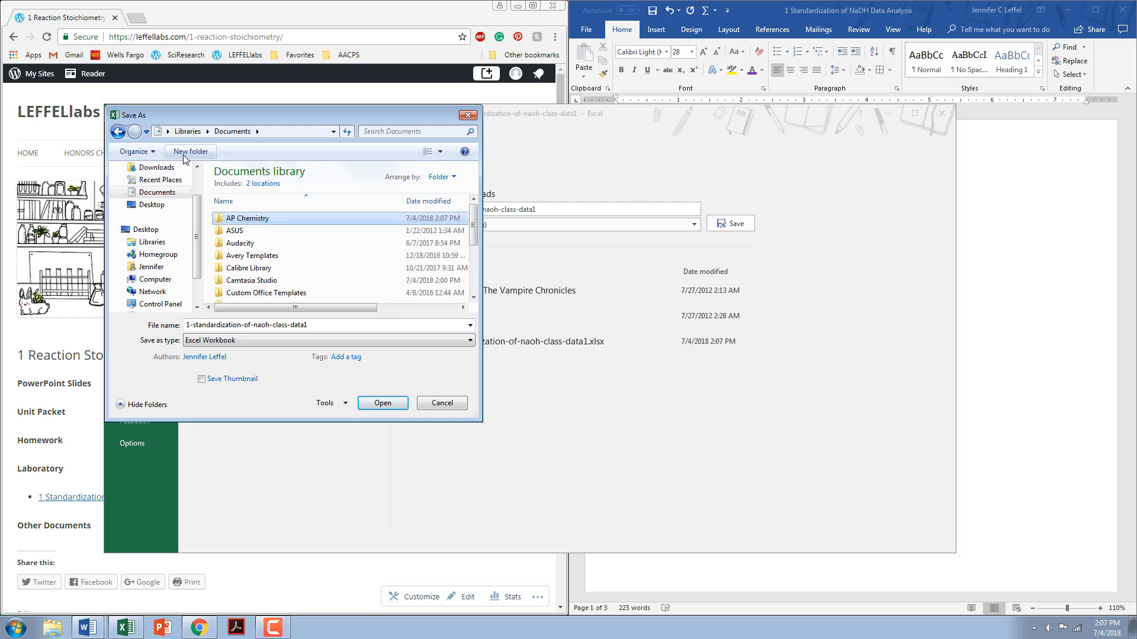
pyautogui.rightClick(246, 220)
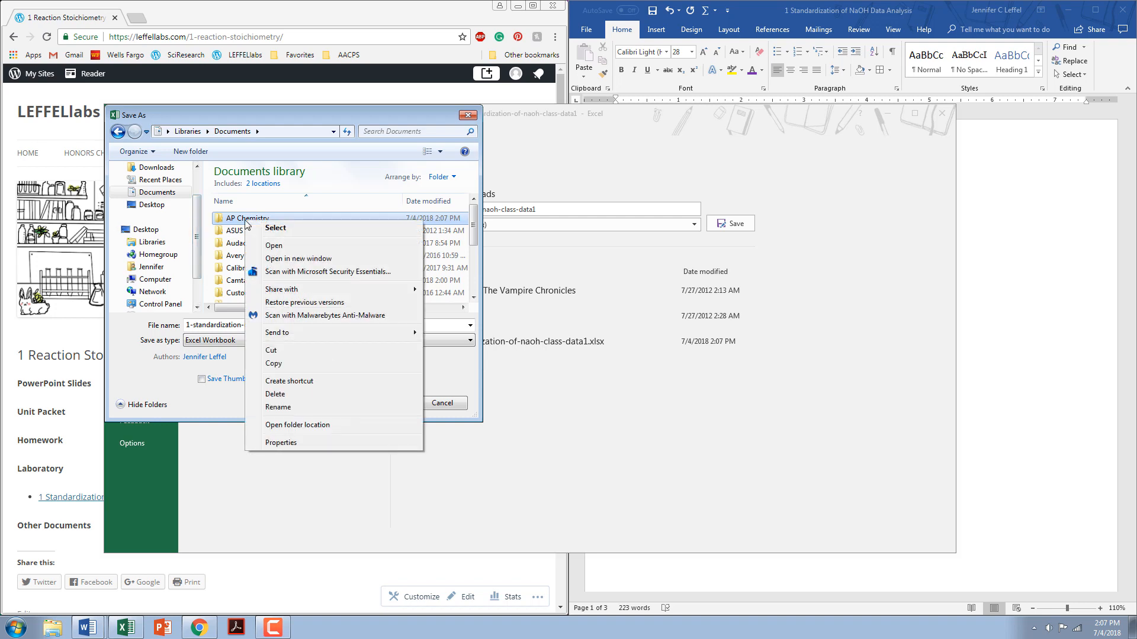
pyautogui.doubleClick(224, 218)
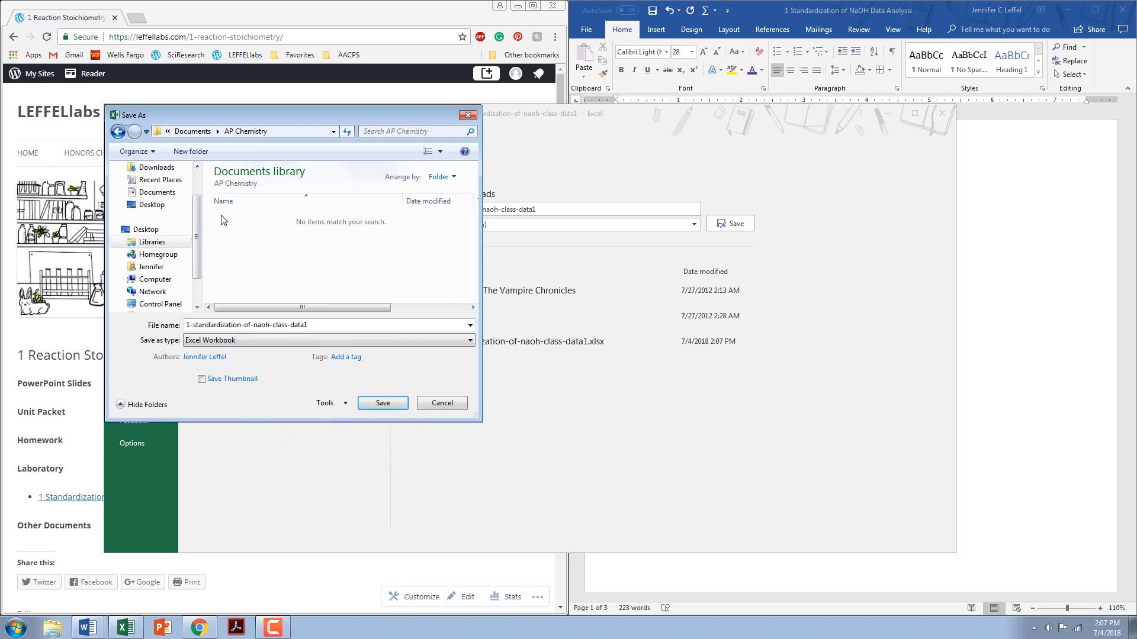
# Name the workbook copy "1 Standardization of NaOH Data Analysis" and save it in the AP Chemistry folder.
pyautogui.click(319, 325)
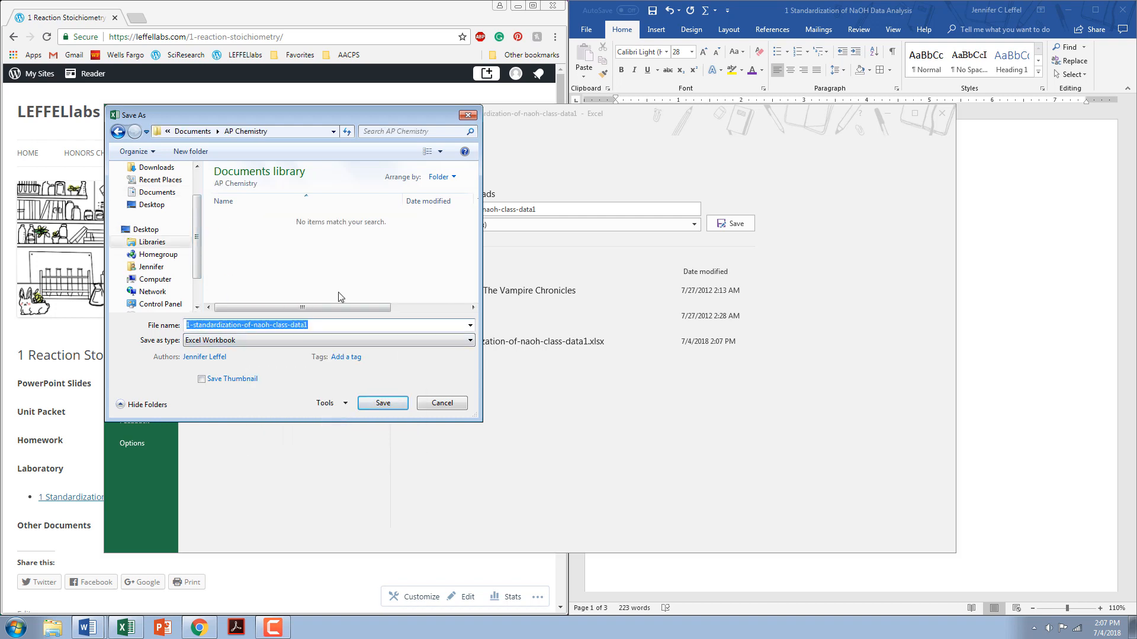
pyautogui.press('End')
pyautogui.hotkey('ctrl', 'shift', 'Left')
pyautogui.hotkey('ctrl', 'shift', 'Left')
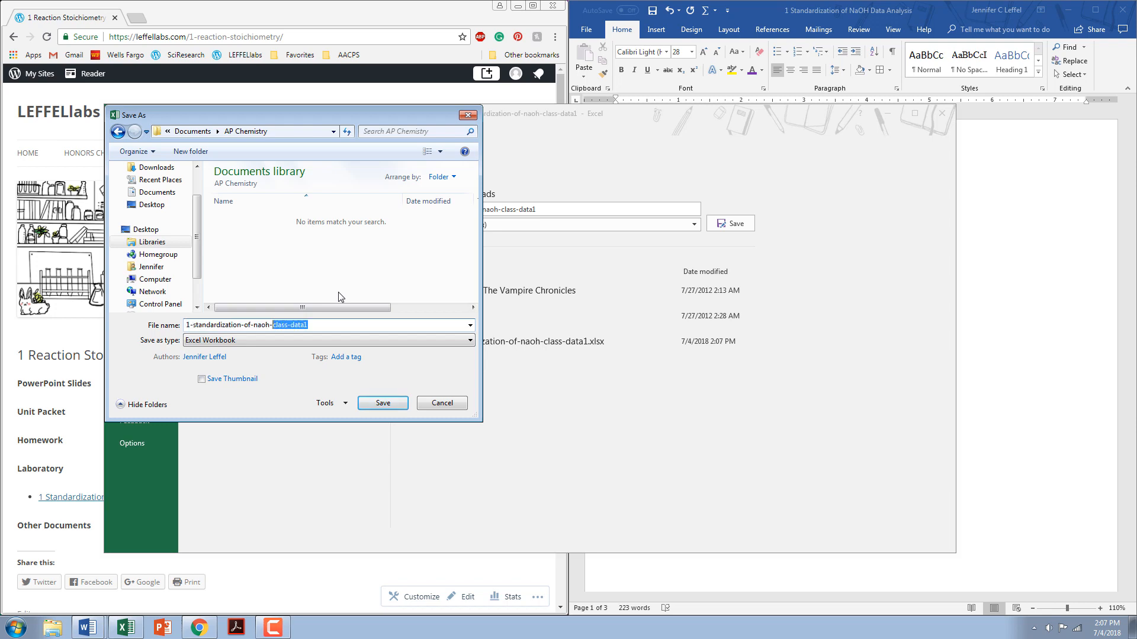
pyautogui.press('BackSpace')
pyautogui.press('BackSpace')
pyautogui.press('BackSpace')
pyautogui.press('BackSpace')
pyautogui.write('1 ')
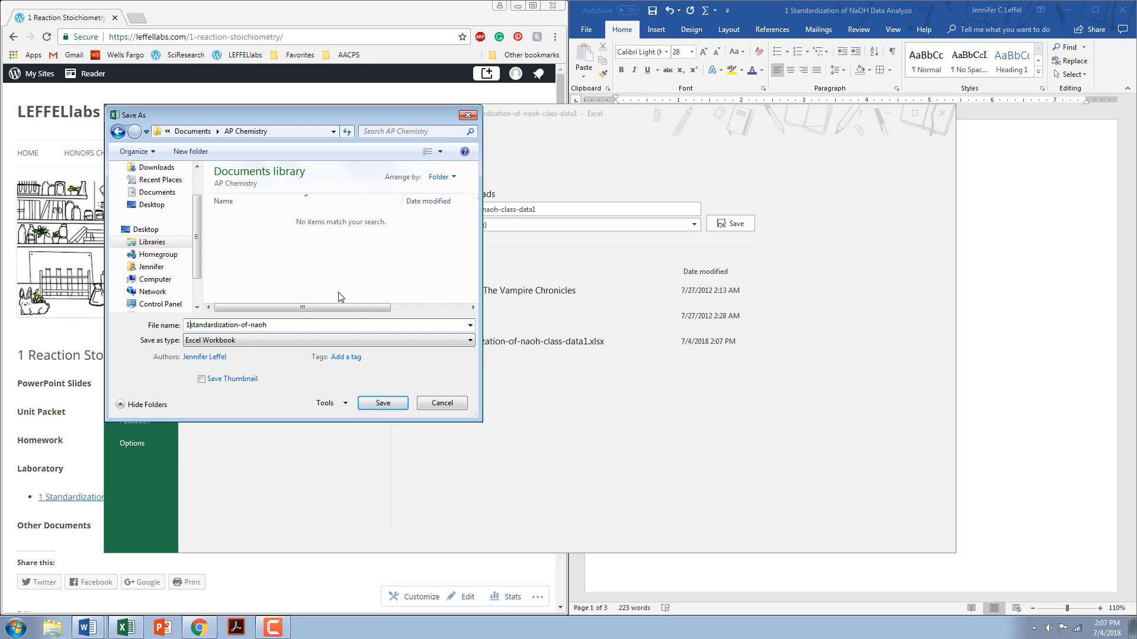
pyautogui.write('S')
pyautogui.press('BackSpace')
pyautogui.hotkey('shift', 'Right')
pyautogui.press('Right')
pyautogui.press('Right')
pyautogui.press('Right')
pyautogui.hotkey('shift', 'End')
pyautogui.press('BackSpace')
pyautogui.press('BackSpace')
pyautogui.write('NaOH Data Anal')
pyautogui.click(366, 405)
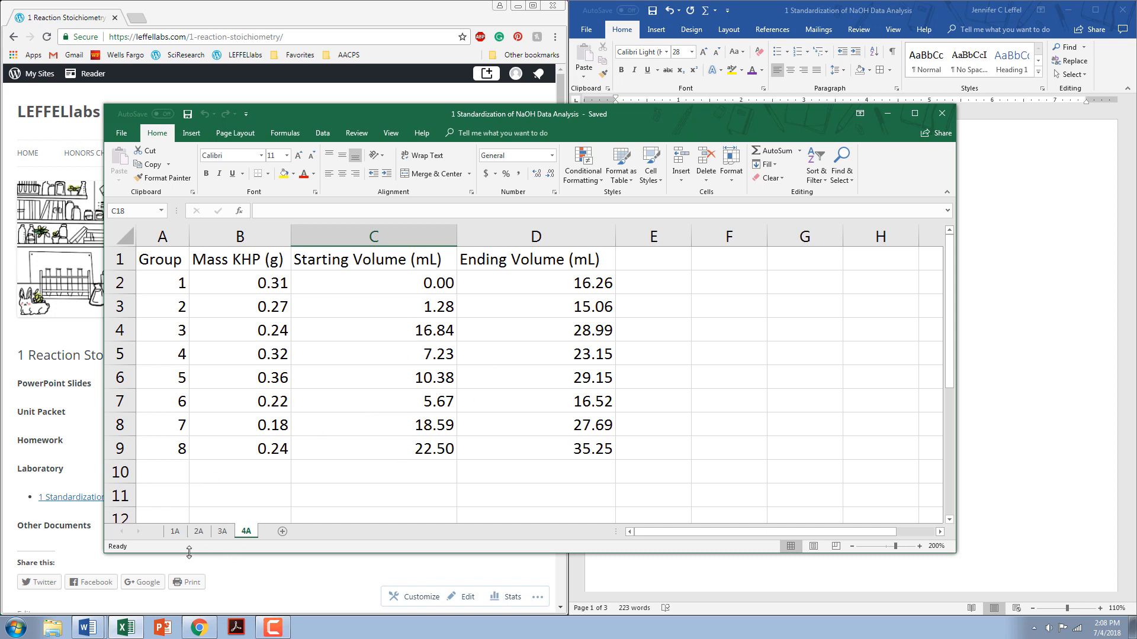
# Look through the class data sheets 1A, 2A, 3A and 4A, ending on sheet 1A.
pyautogui.click(175, 531)
pyautogui.click(198, 532)
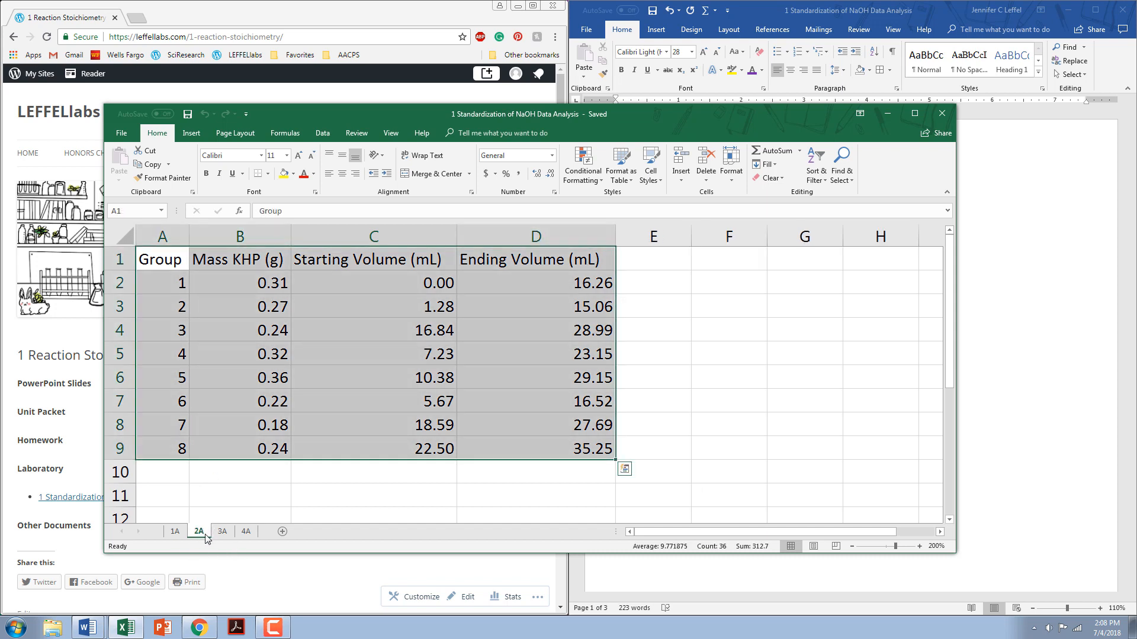
pyautogui.click(222, 532)
pyautogui.click(241, 531)
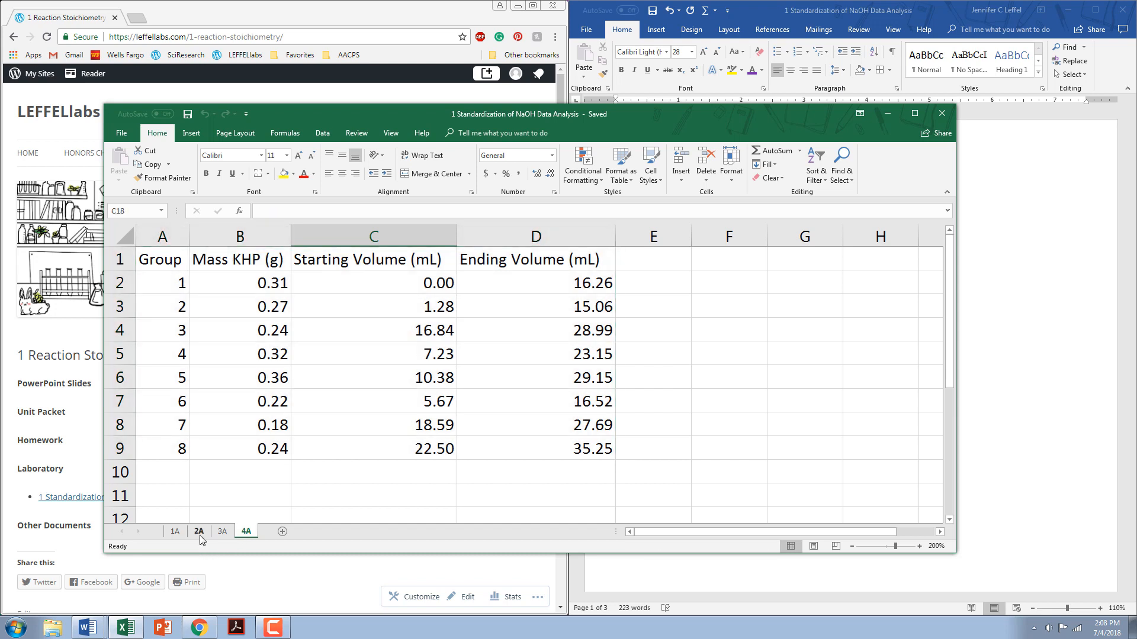
pyautogui.click(198, 532)
pyautogui.click(175, 532)
pyautogui.click(698, 407)
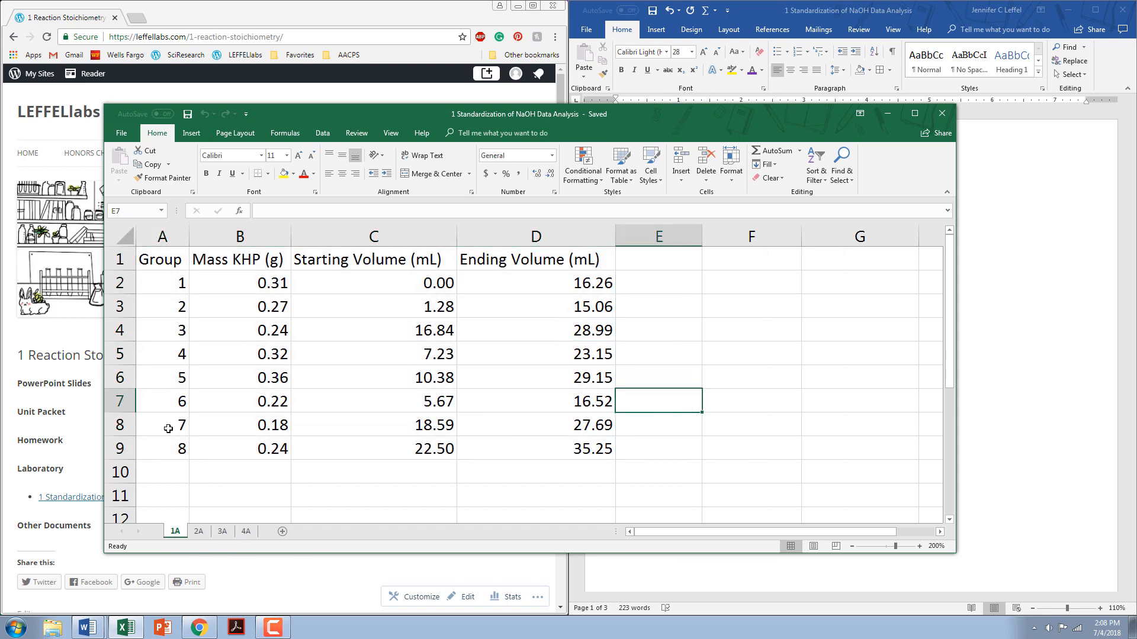
# Dock the Excel window beside the Word document and set the sheet zoom to 130%.
pyautogui.moveTo(657, 122); pyautogui.dragTo(1, 255)
pyautogui.scroll(-5, 293, 359)
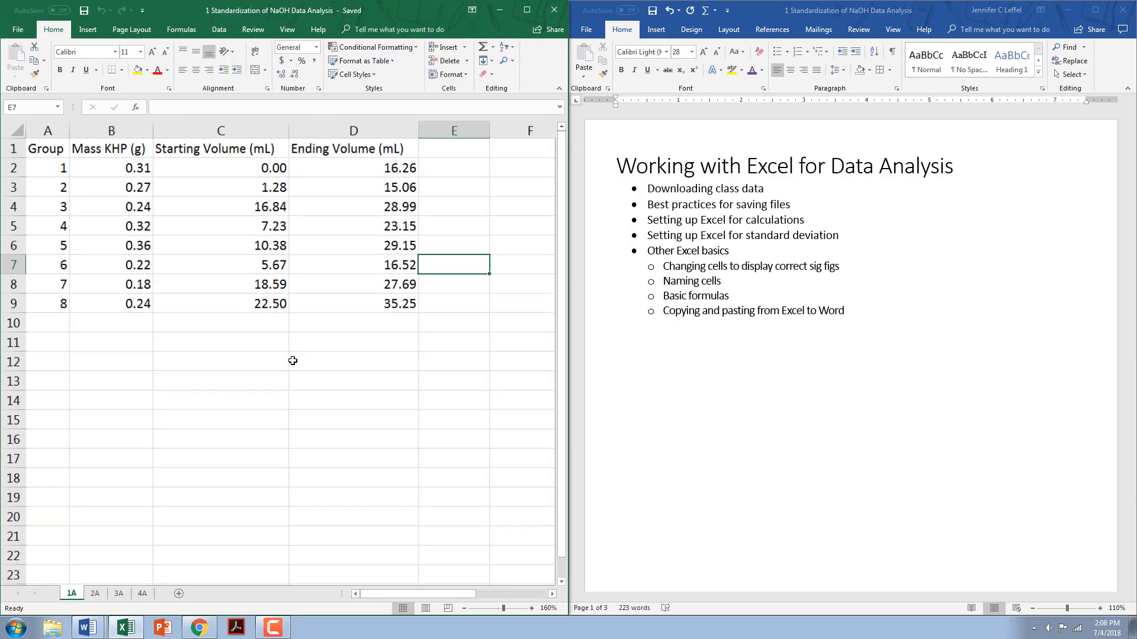
pyautogui.scroll(-1, 292, 359)
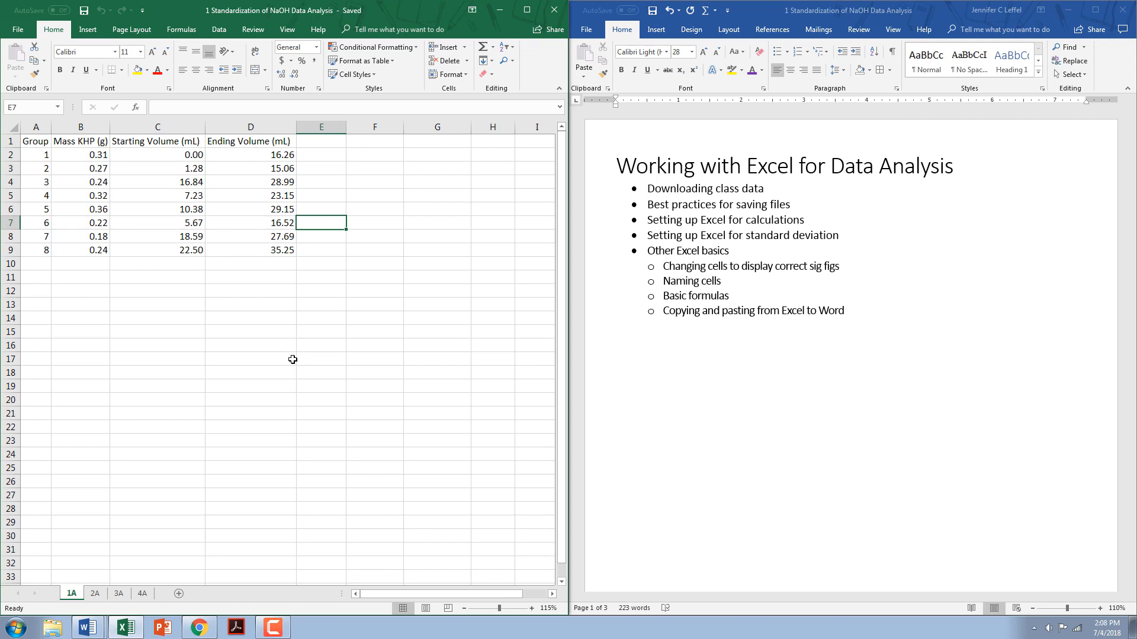
pyautogui.scroll(1, 292, 359)
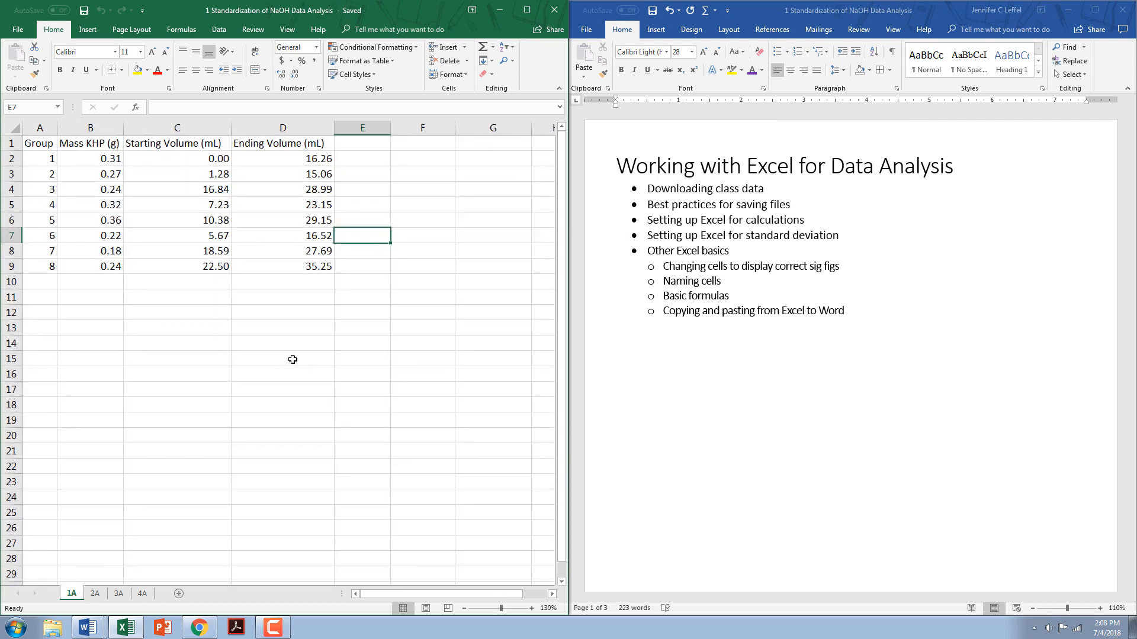
# Examine the Standardization of NaOH formula in the Word document alongside the worksheet's KHP mass, starting volume and ending volume columns.
pyautogui.click(769, 470)
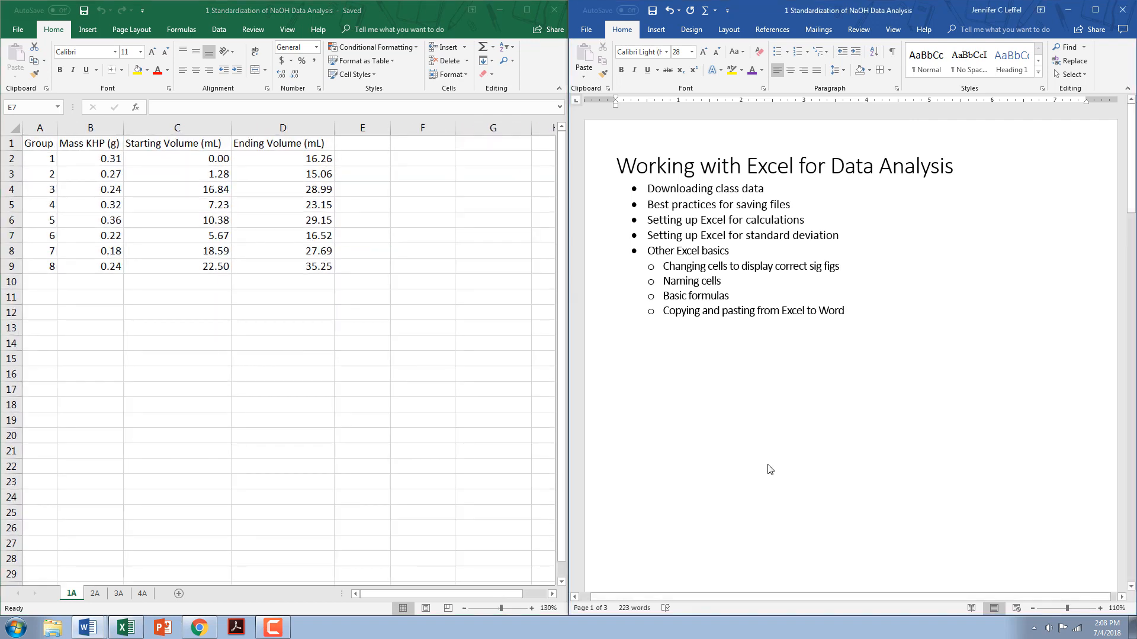
pyautogui.scroll(-10, 770, 470)
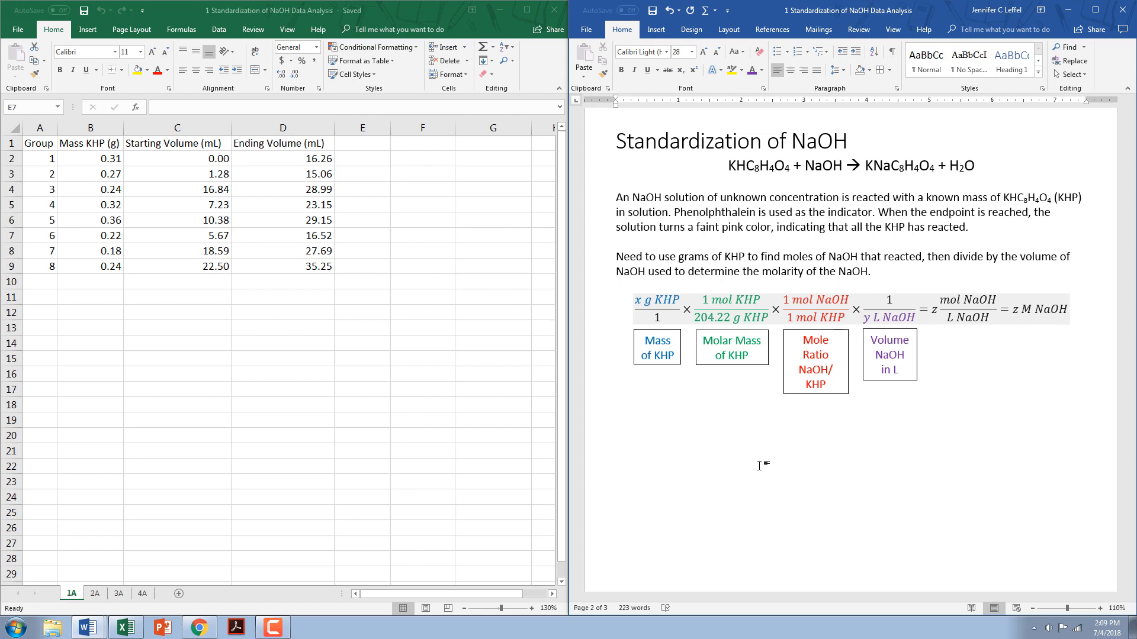
pyautogui.click(111, 126)
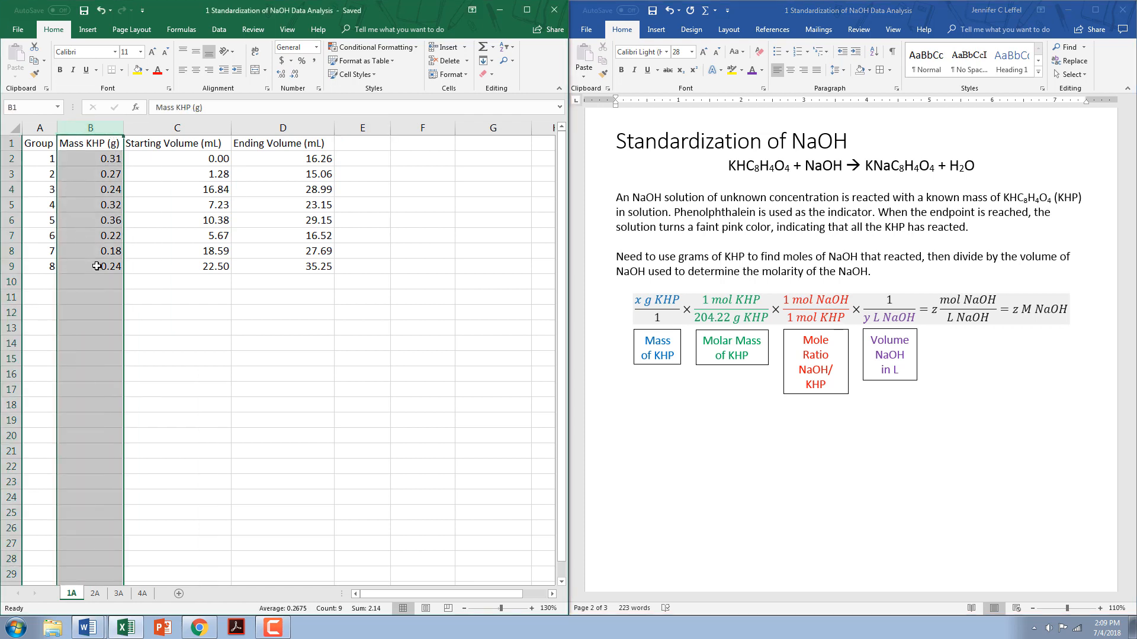
pyautogui.click(179, 128)
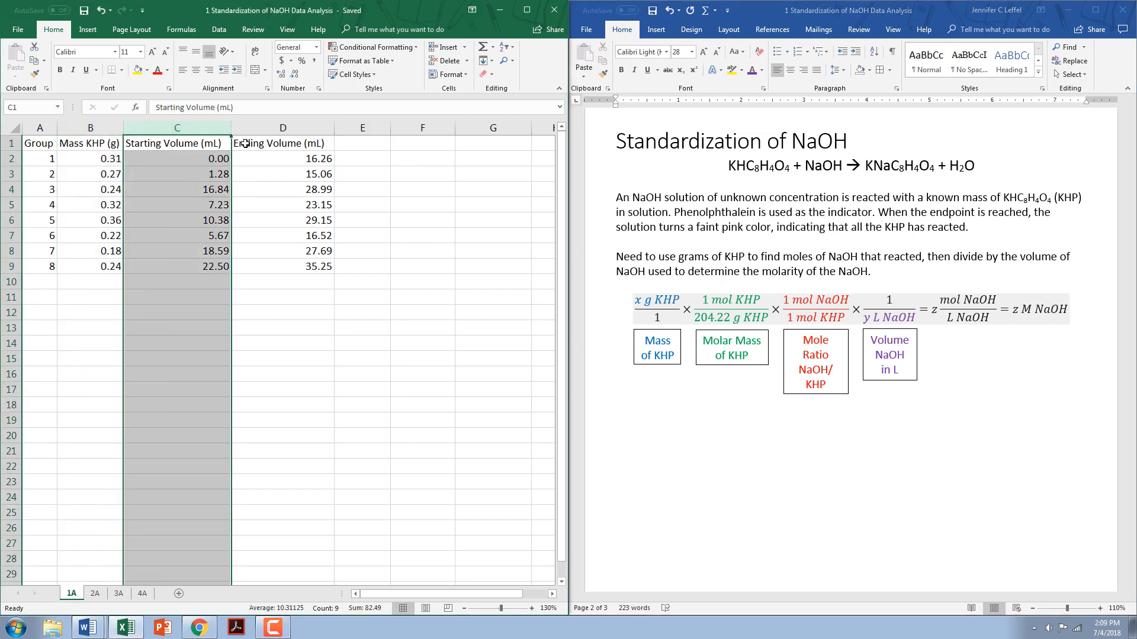
pyautogui.click(273, 128)
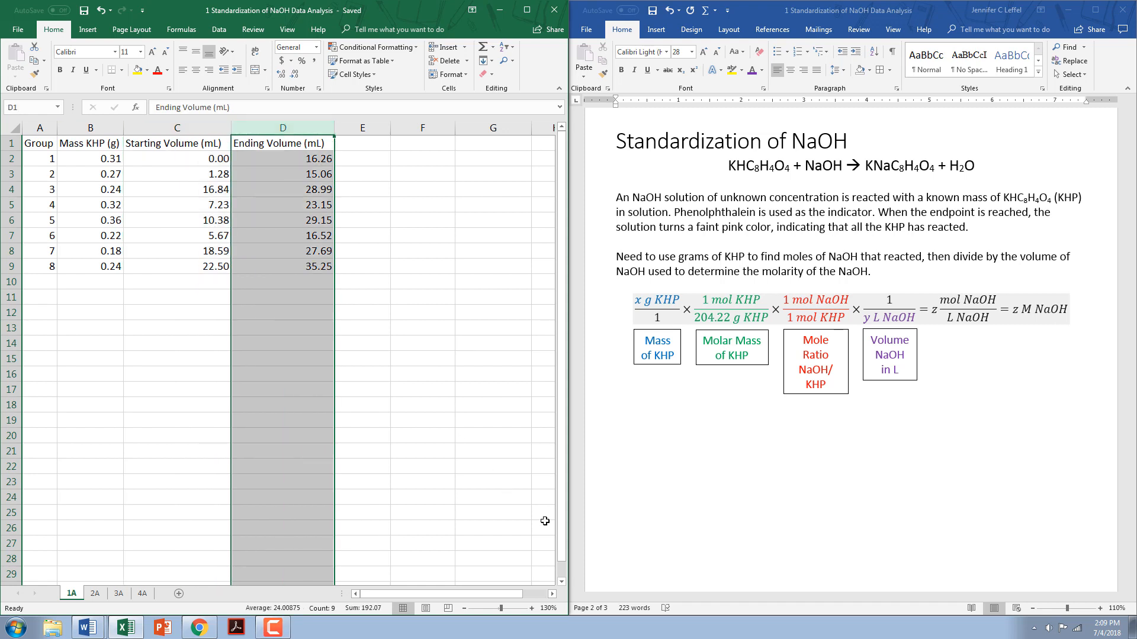
pyautogui.click(776, 364)
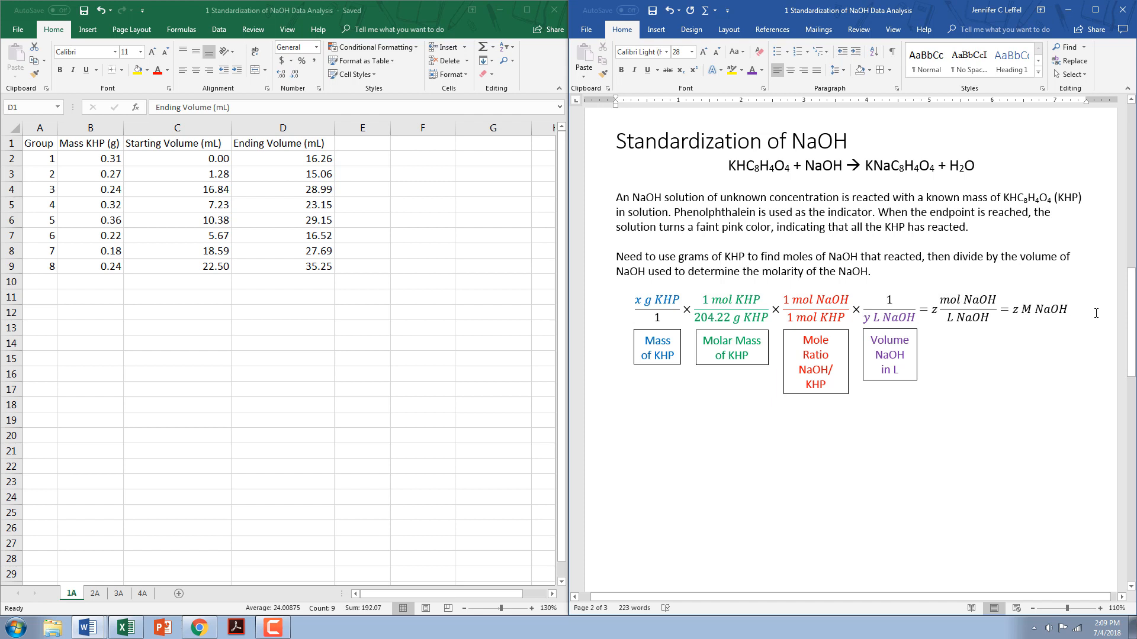
# Enter the header "Total Volume (L)" in cell E1 and fit column E's width to it.
pyautogui.click(378, 147)
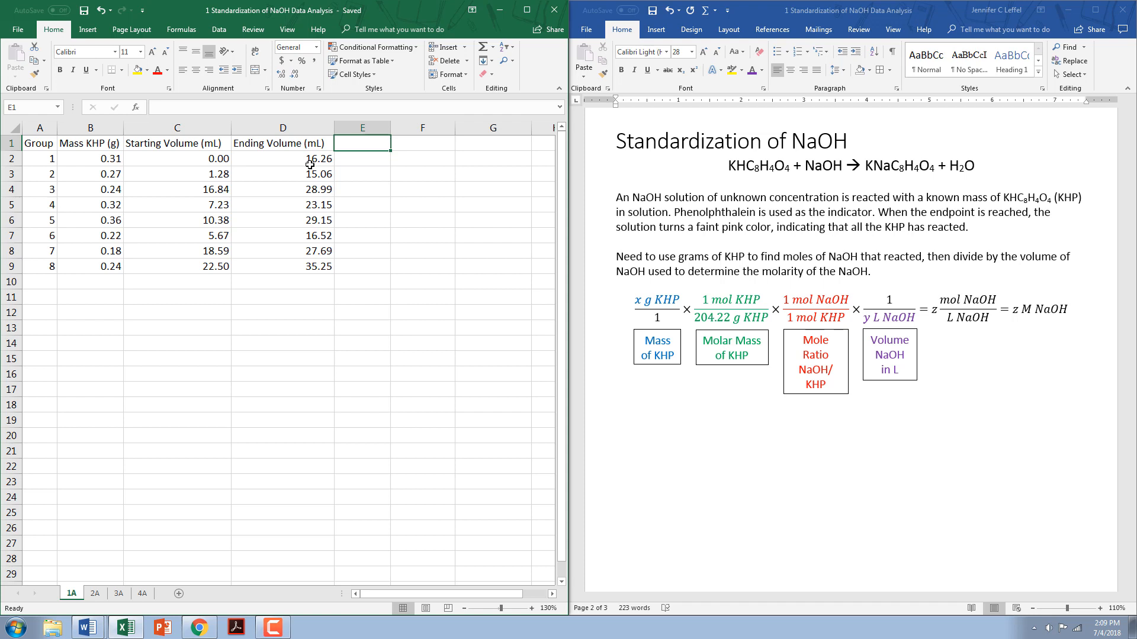
pyautogui.write('Total')
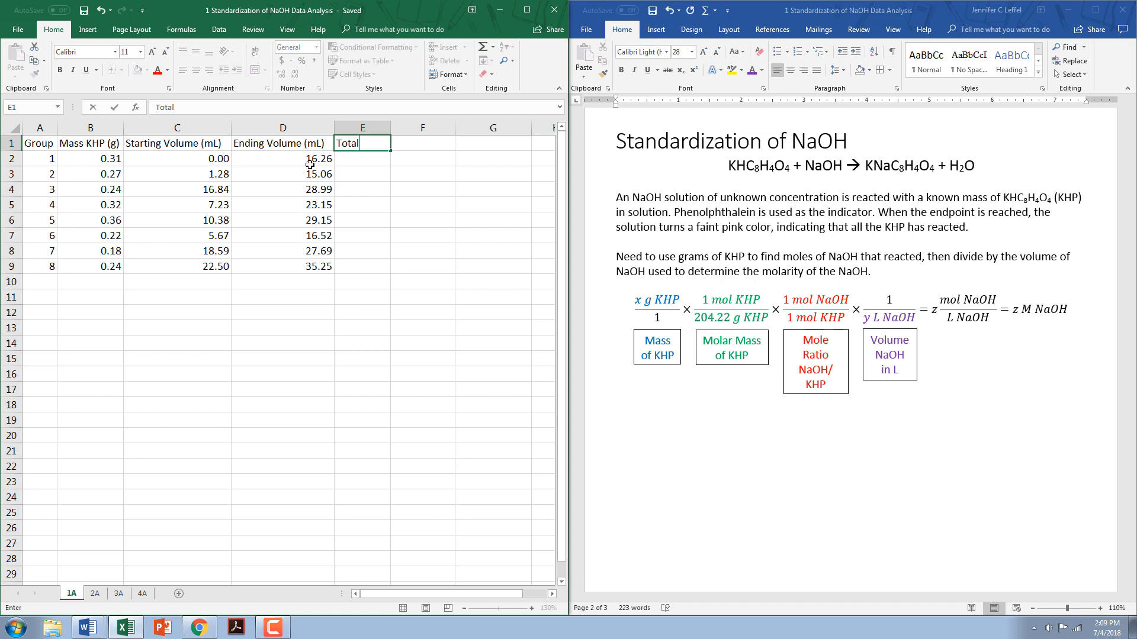
pyautogui.write(' Volume (l)')
pyautogui.press('BackSpace')
pyautogui.write(')')
pyautogui.press('Return')
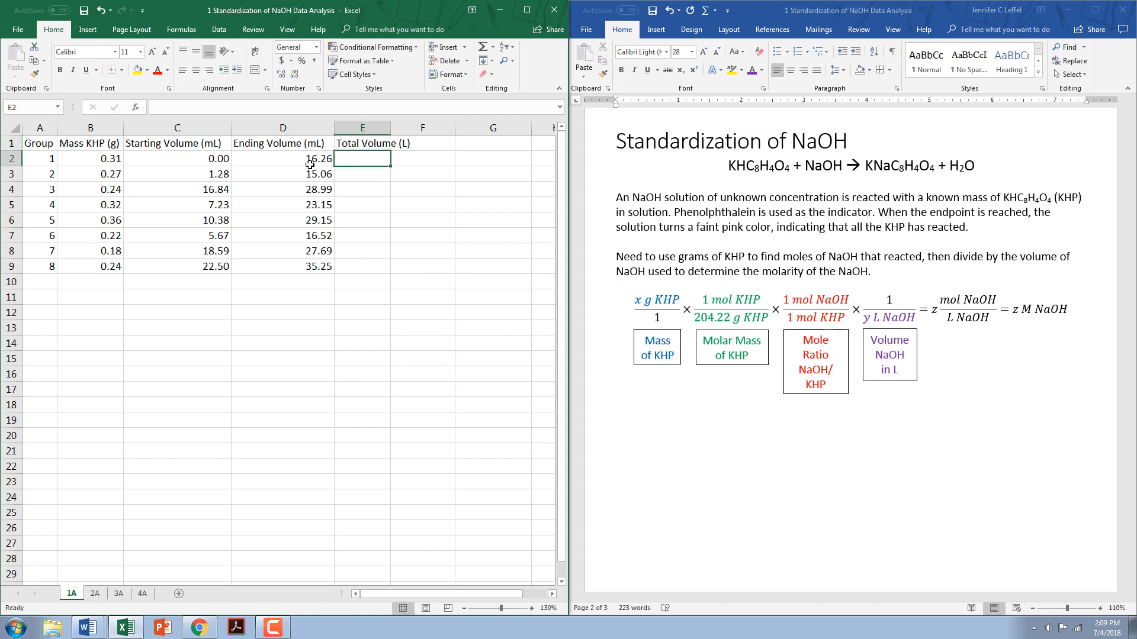
pyautogui.doubleClick(391, 128)
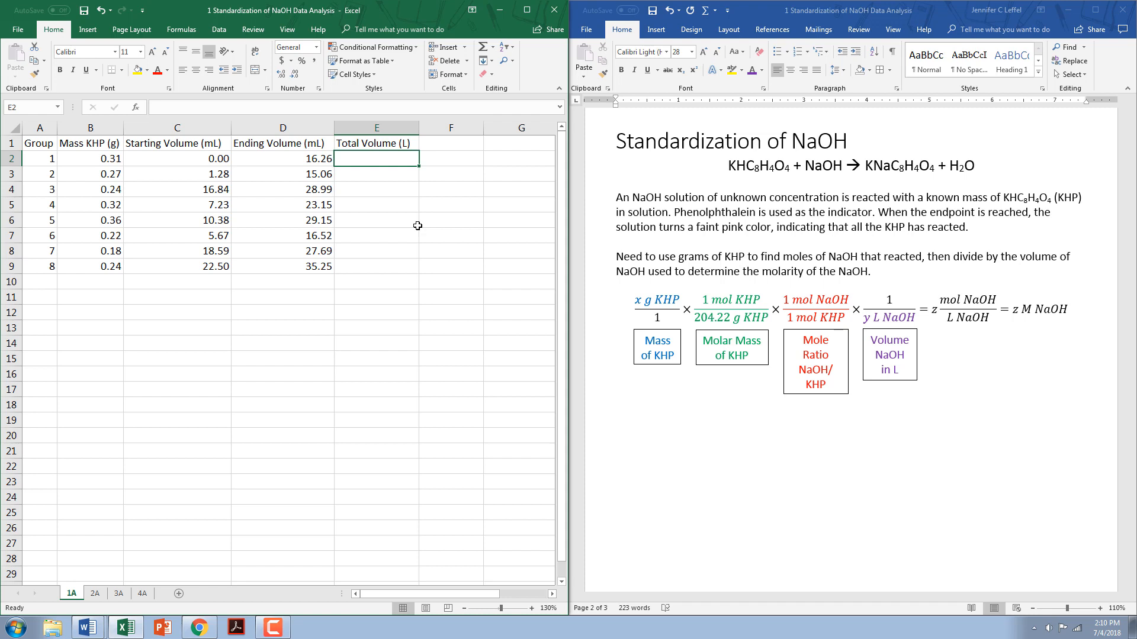
# Calculate the volume used in cell E2 by subtracting the starting volume from the ending volume with =D2-C2.
pyautogui.write('=')
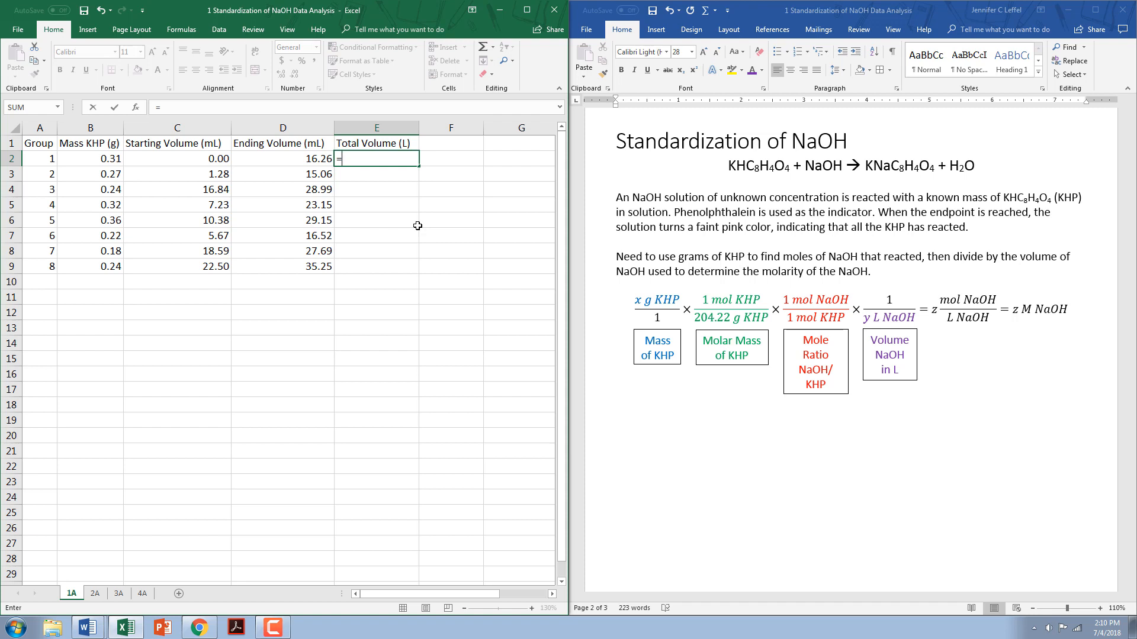
pyautogui.click(297, 157)
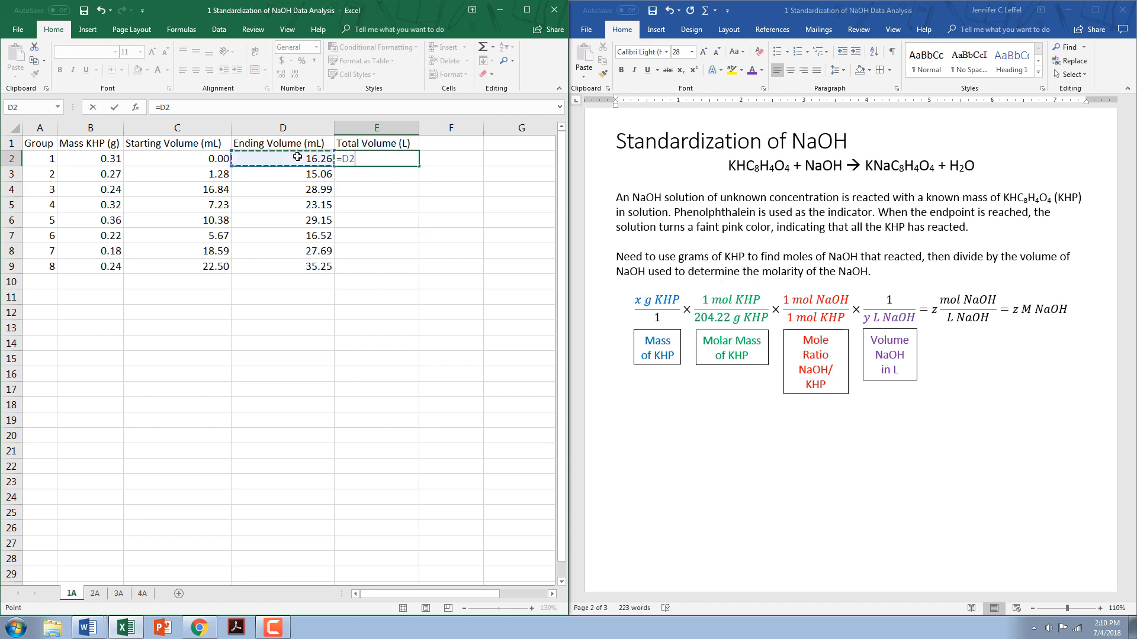
pyautogui.write('-')
pyautogui.click(217, 156)
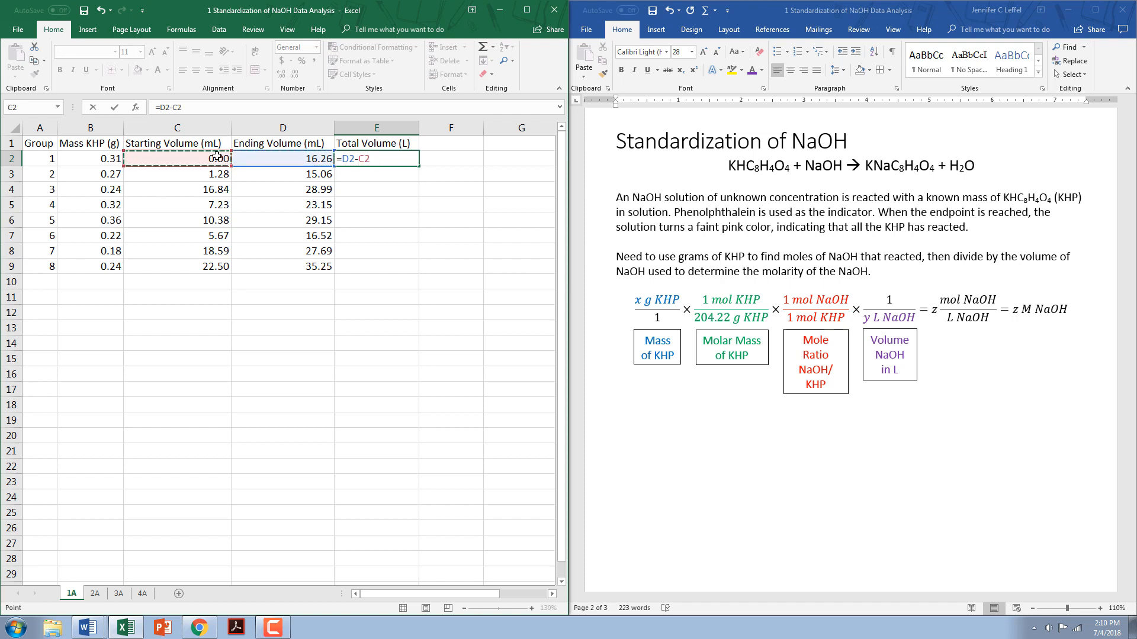
pyautogui.press('Return')
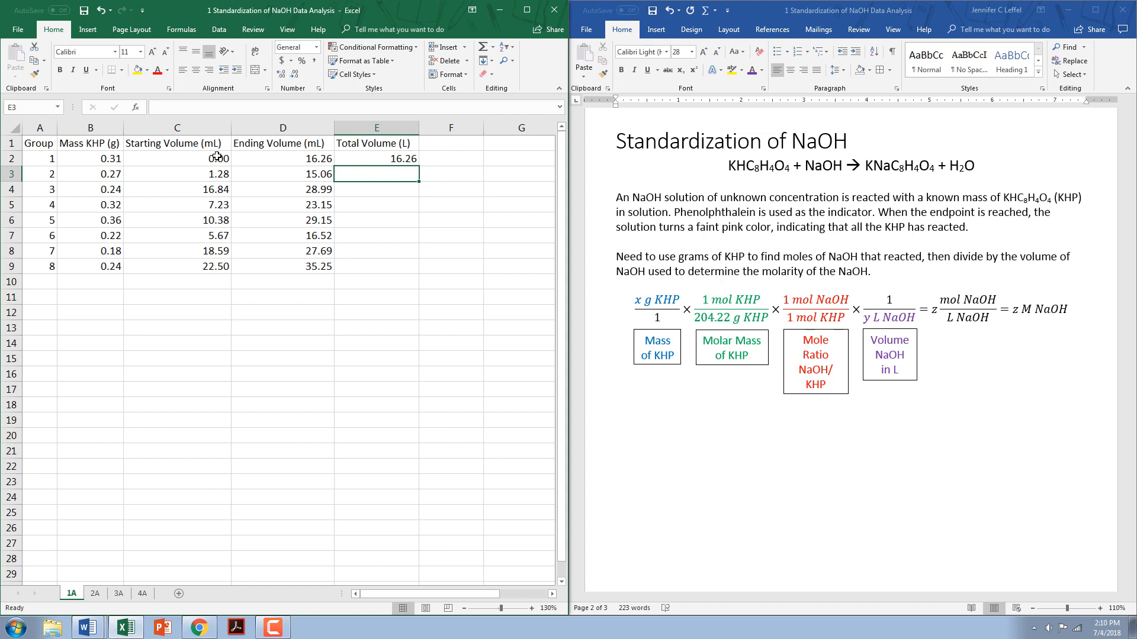
# Edit the total volume formula in cell E2 to =(D2-C2)/1000 so it converts to litres.
pyautogui.doubleClick(390, 159)
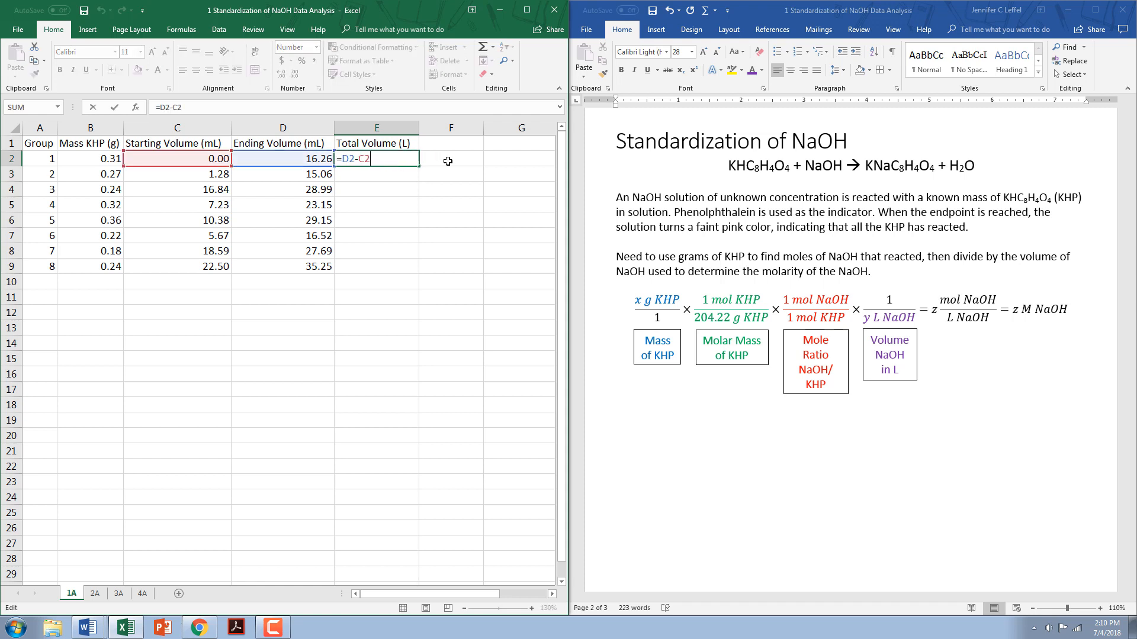
pyautogui.click(343, 158)
pyautogui.write('(D2-C2')
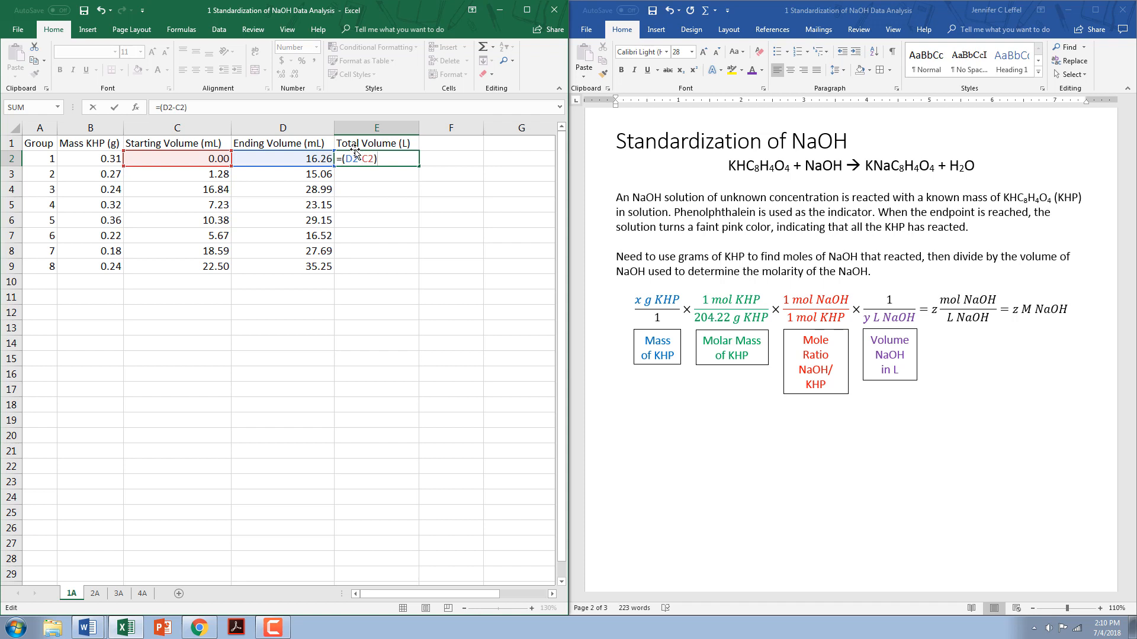
pyautogui.write(')/1000')
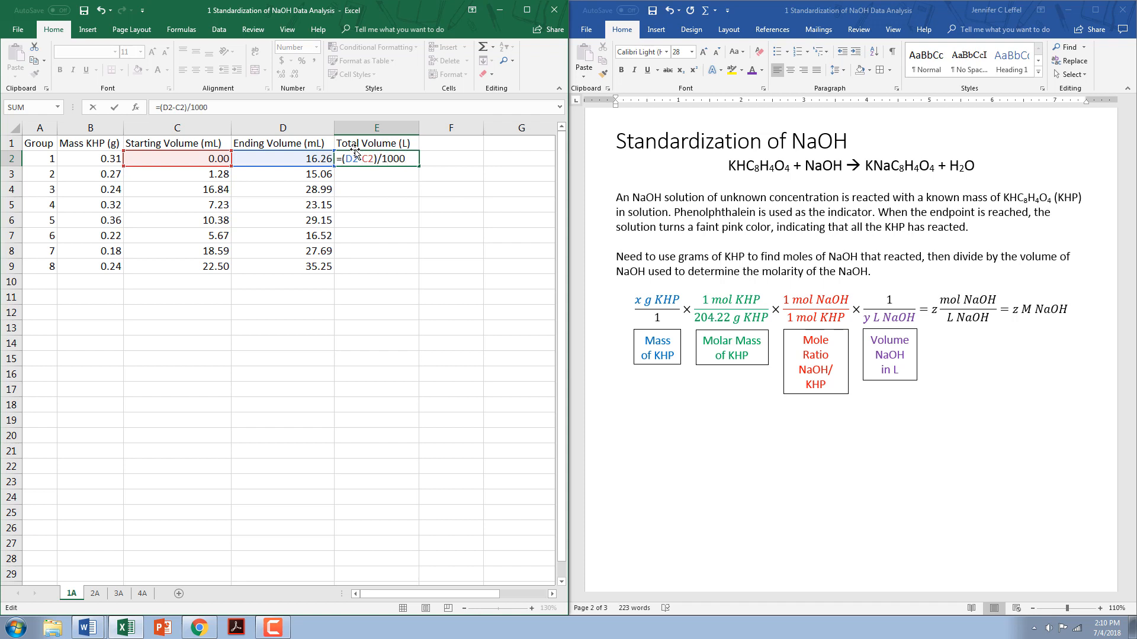
pyautogui.press('Return')
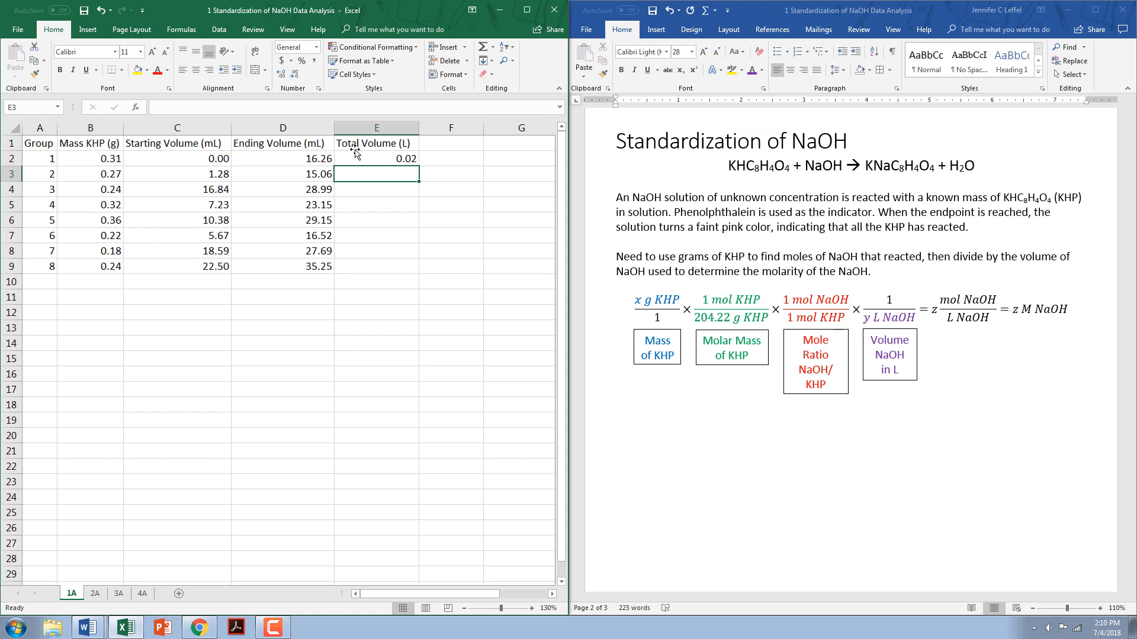
# Show the total volume in E2 with five decimal places and fill its formula down through E9.
pyautogui.click(387, 164)
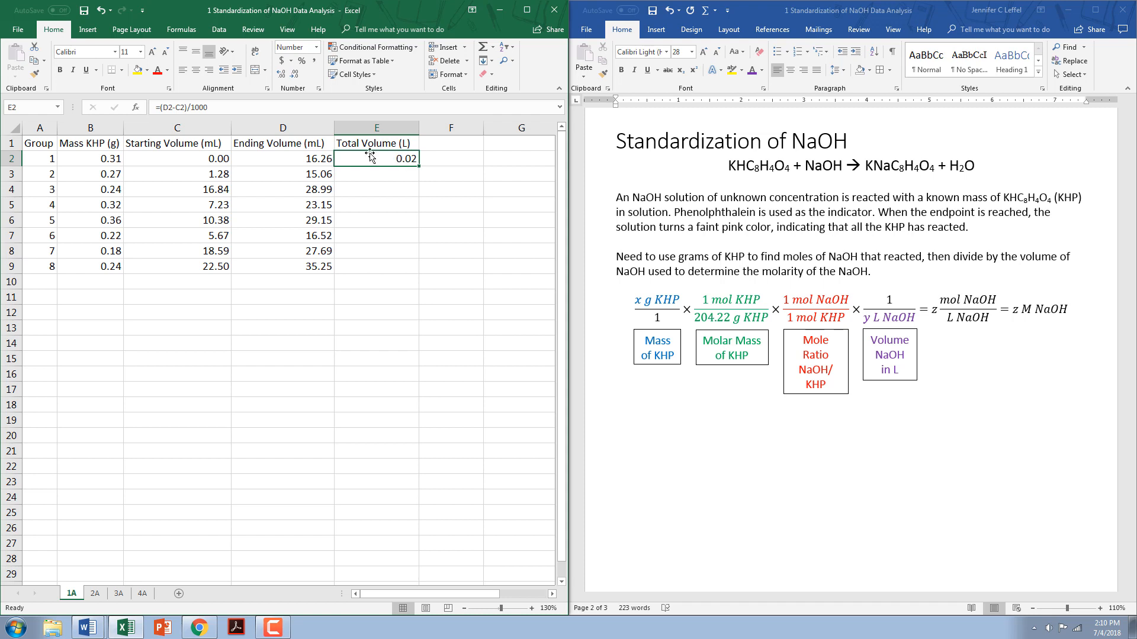
pyautogui.click(279, 77)
pyautogui.click(279, 77)
pyautogui.click(279, 77)
pyautogui.moveTo(421, 166); pyautogui.dragTo(422, 273)
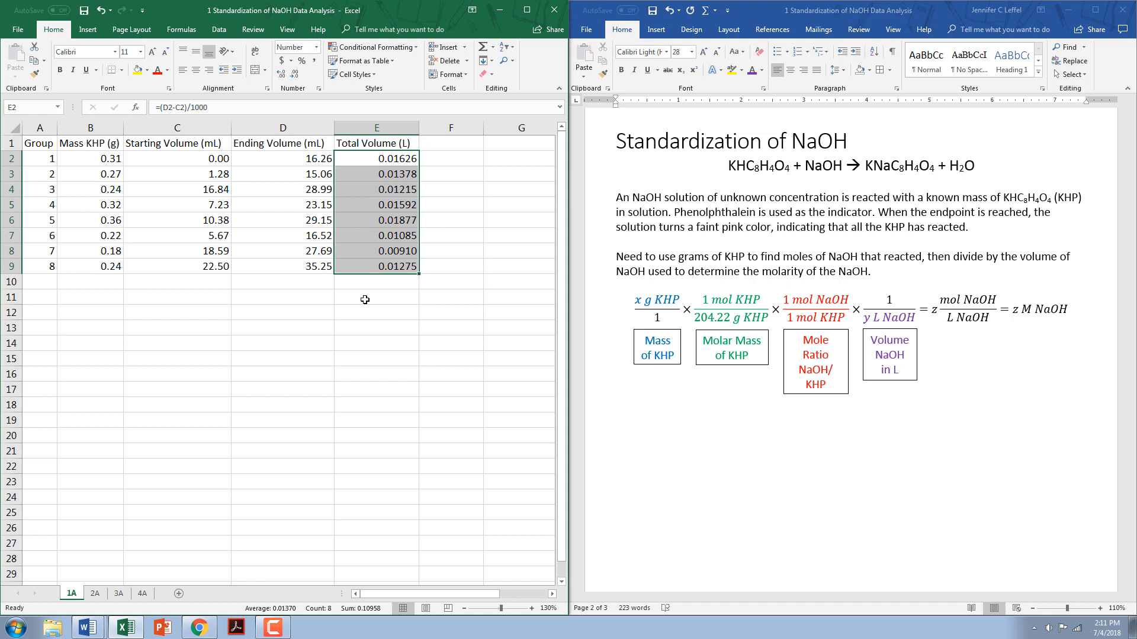
pyautogui.click(362, 323)
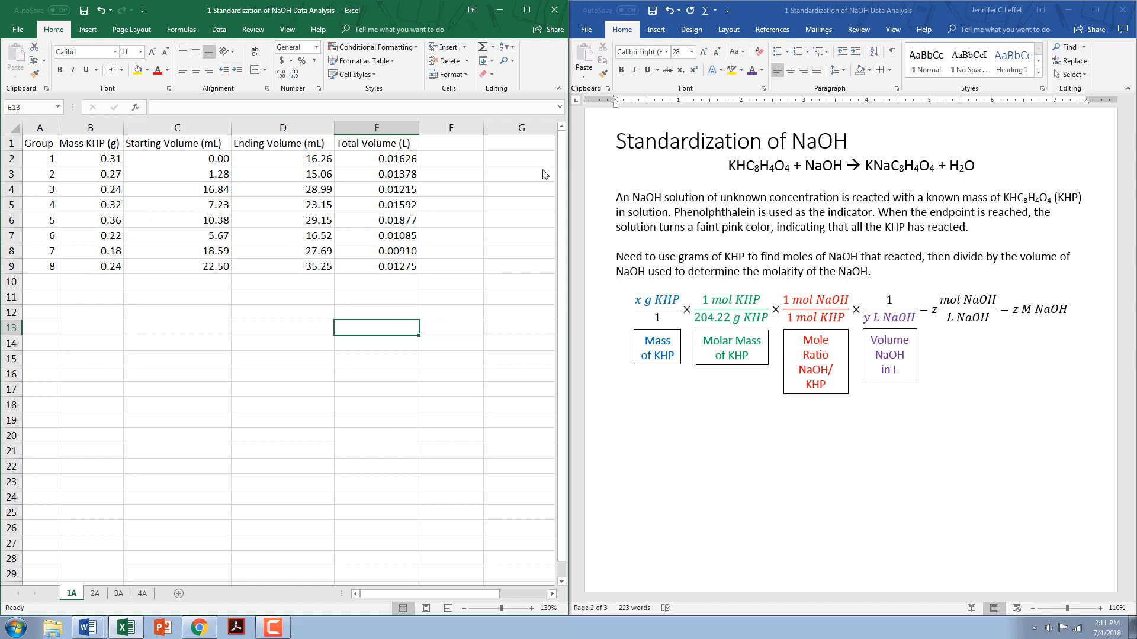
# Enter the header "moles NaOH" in cell F1 and highlight the KHP mass and molar mass terms in the Word document's equation.
pyautogui.click(445, 145)
pyautogui.write('moles')
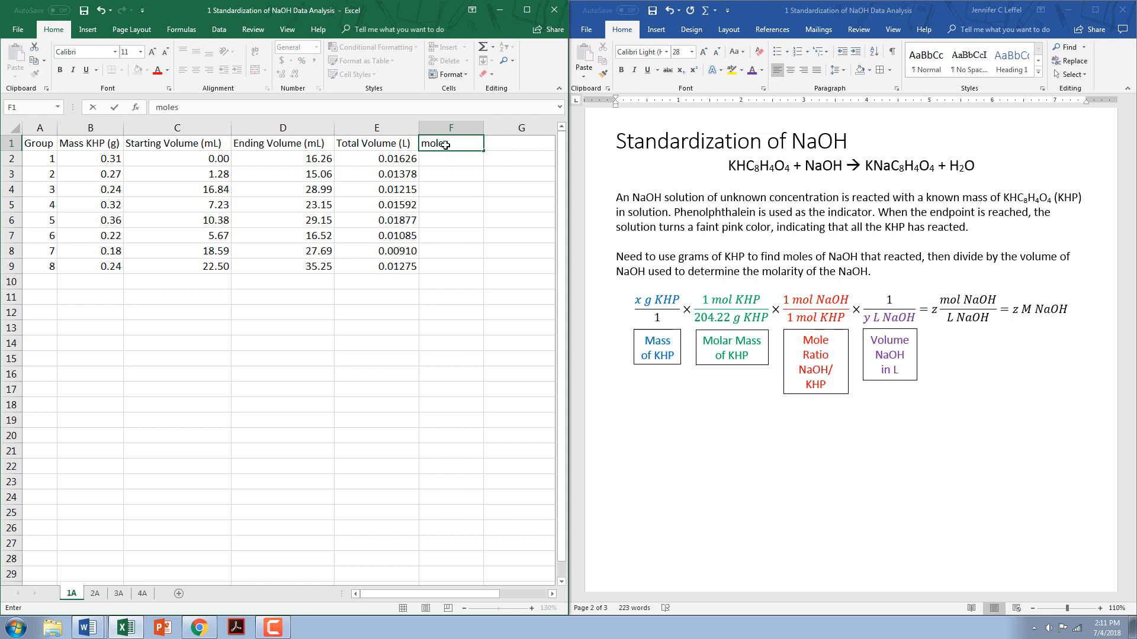
pyautogui.write(' NaOH')
pyautogui.click(660, 314)
pyautogui.doubleClick(656, 304)
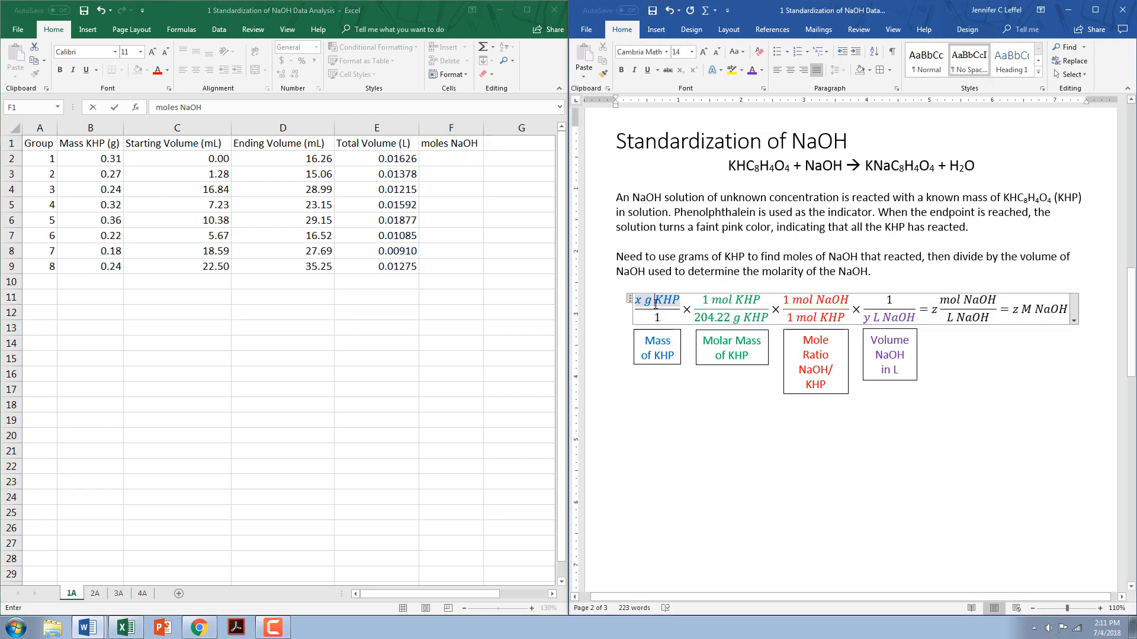
pyautogui.doubleClick(710, 315)
pyautogui.doubleClick(720, 300)
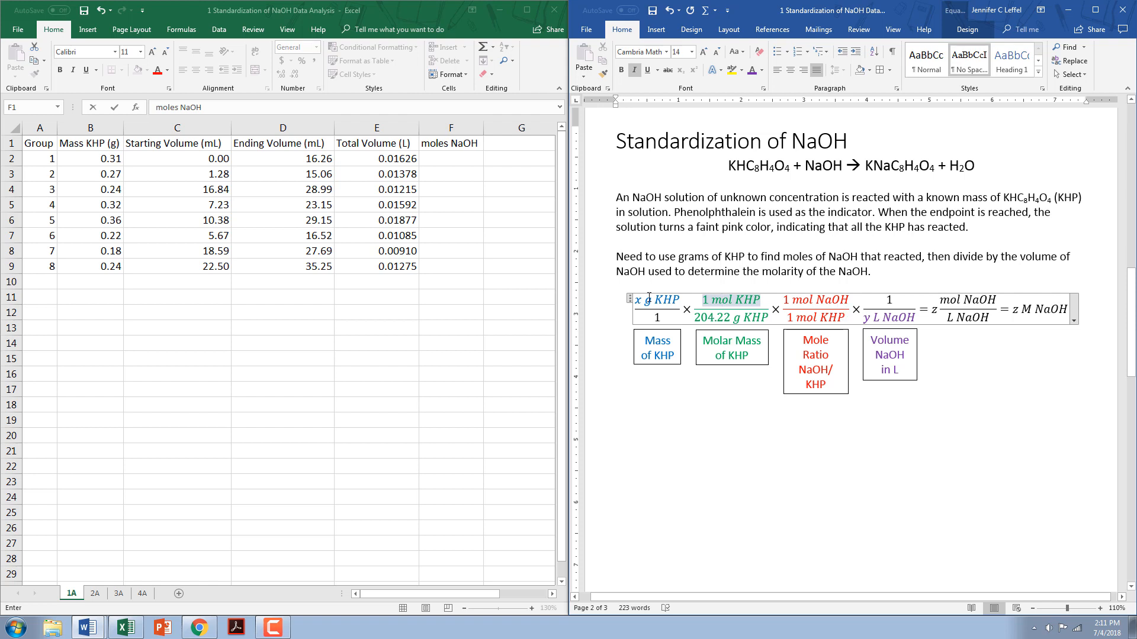
# Calculate the moles of NaOH in cell F2 with =(B2/204.22) and fill the formula down through F9.
pyautogui.click(455, 159)
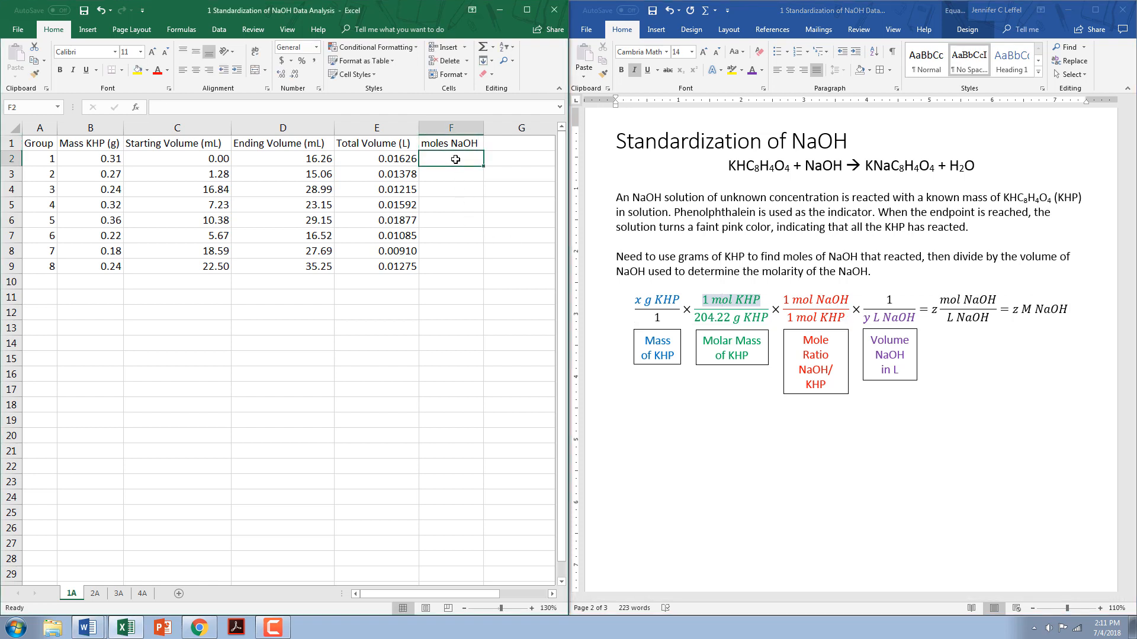
pyautogui.write('=')
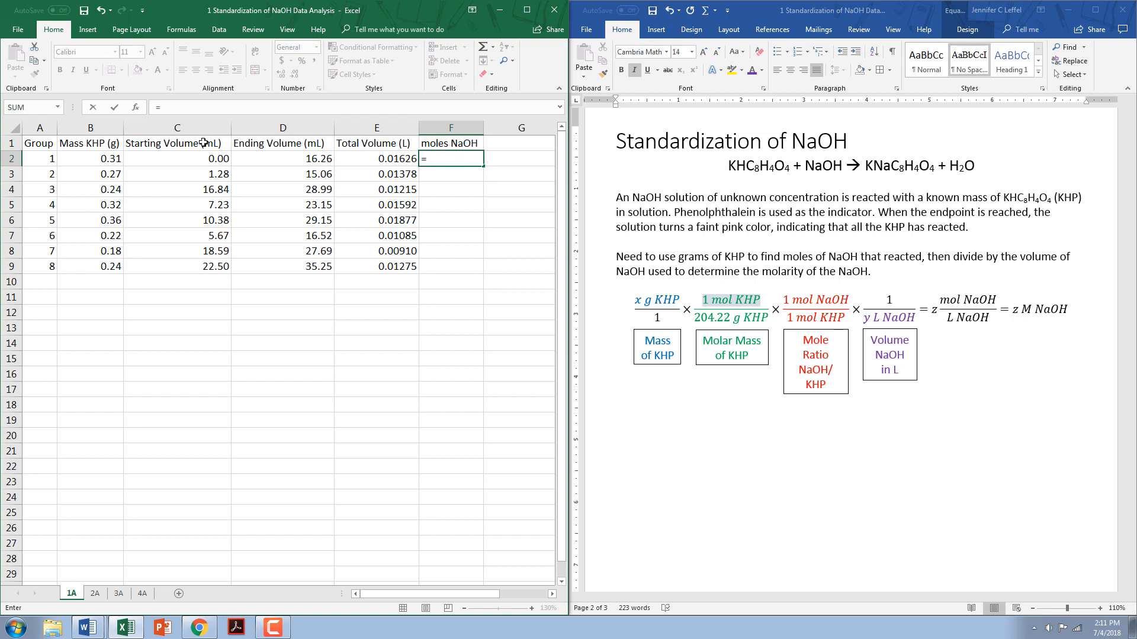
pyautogui.click(105, 161)
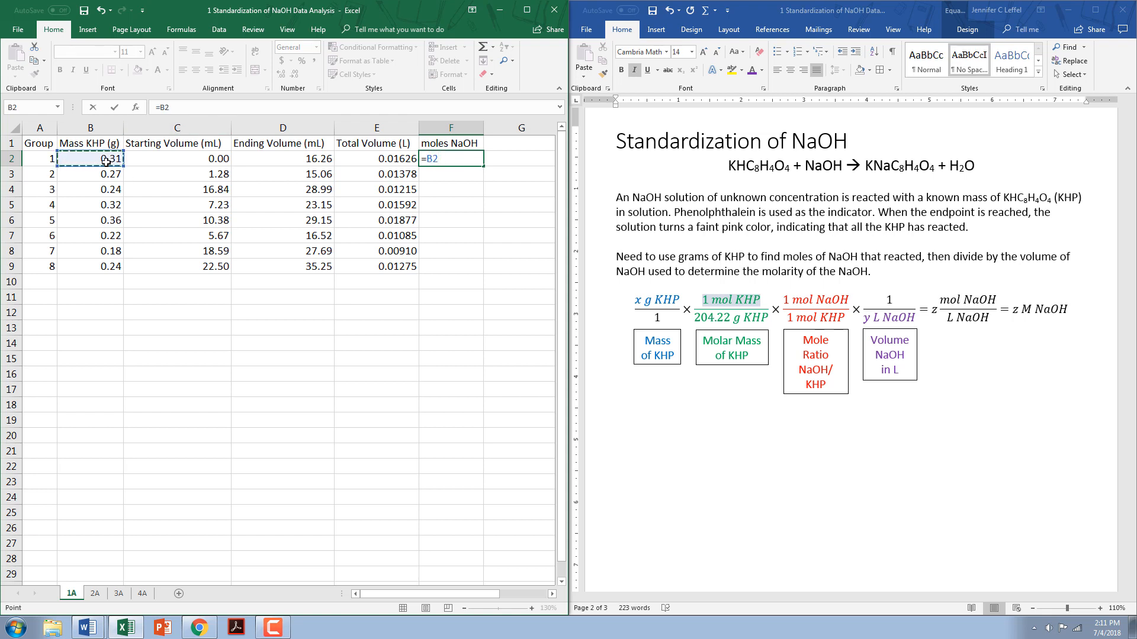
pyautogui.write('/204.22)')
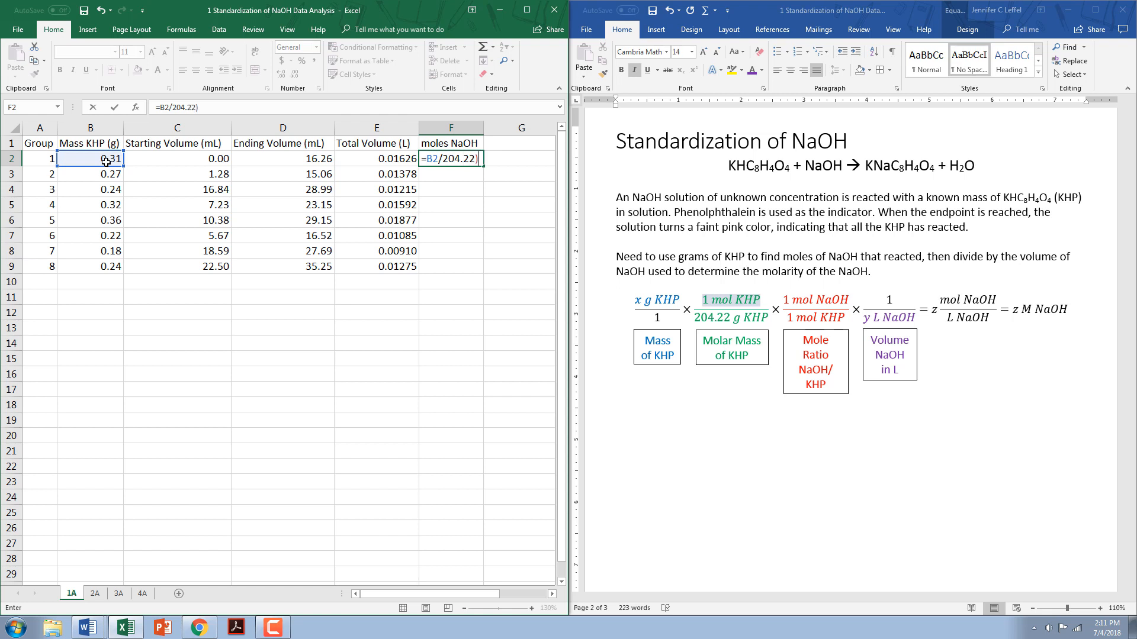
pyautogui.click(430, 159)
pyautogui.write('(')
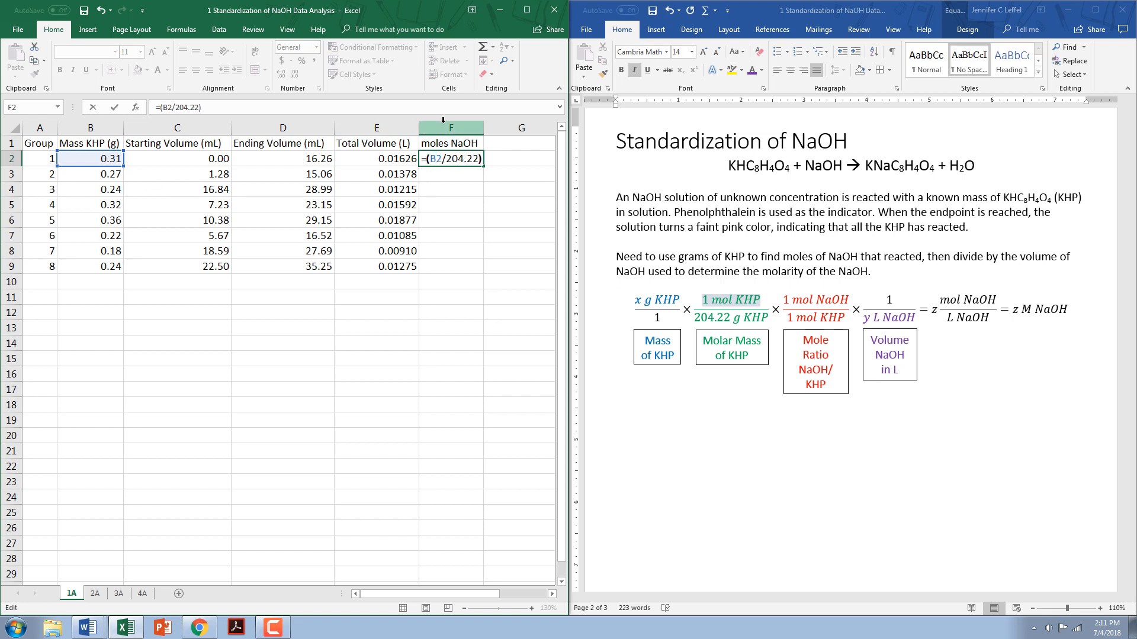
pyautogui.press('Return')
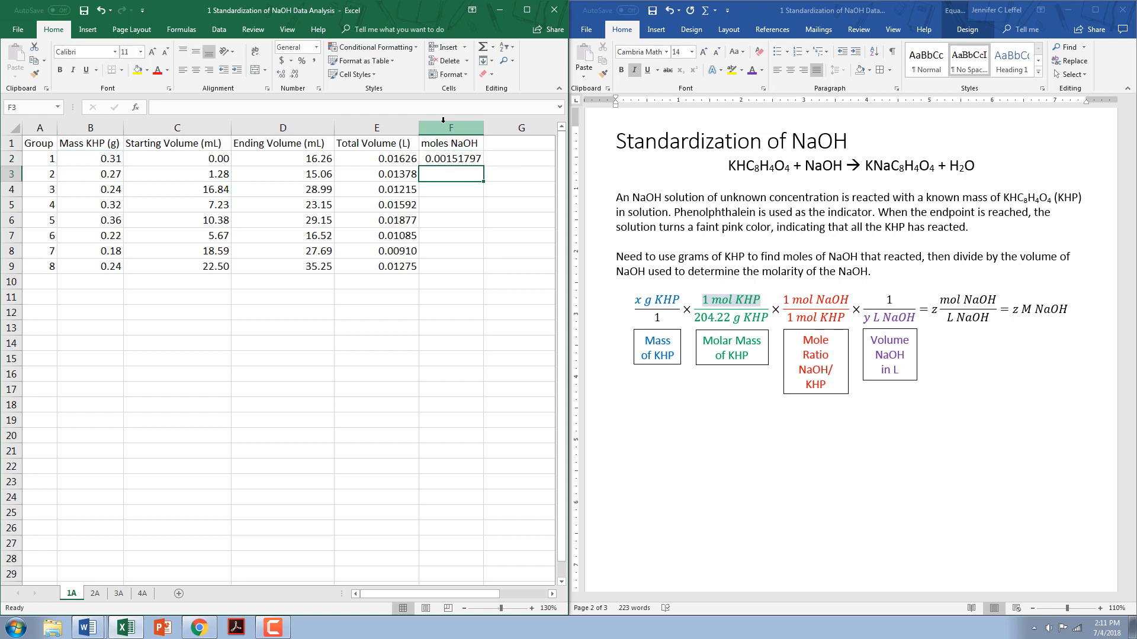
pyautogui.click(471, 159)
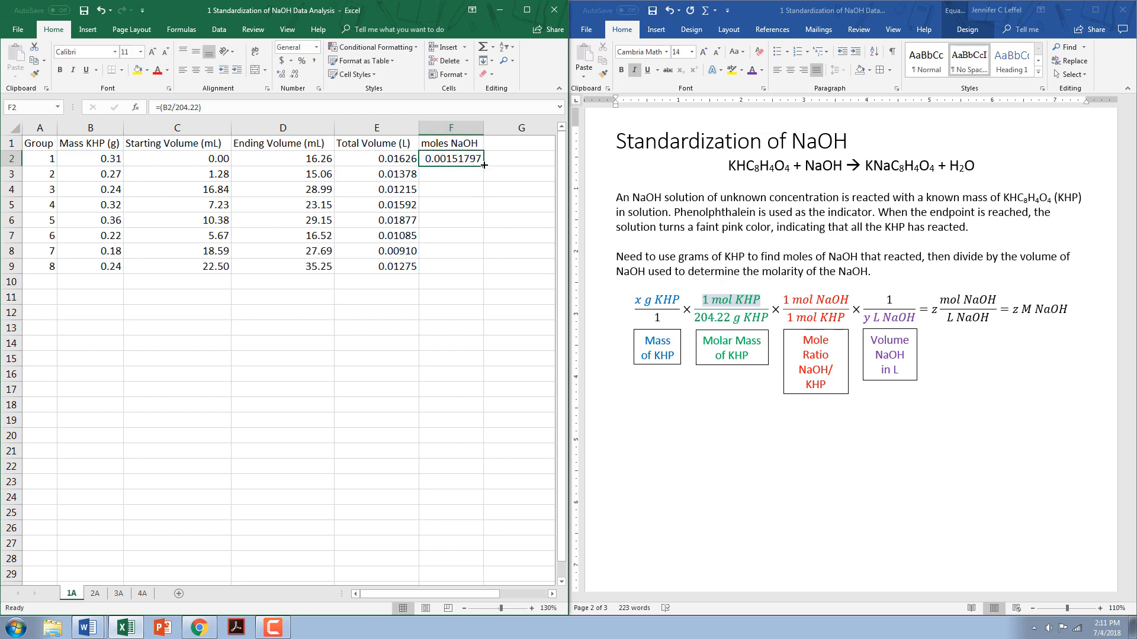
pyautogui.moveTo(485, 167); pyautogui.dragTo(485, 269)
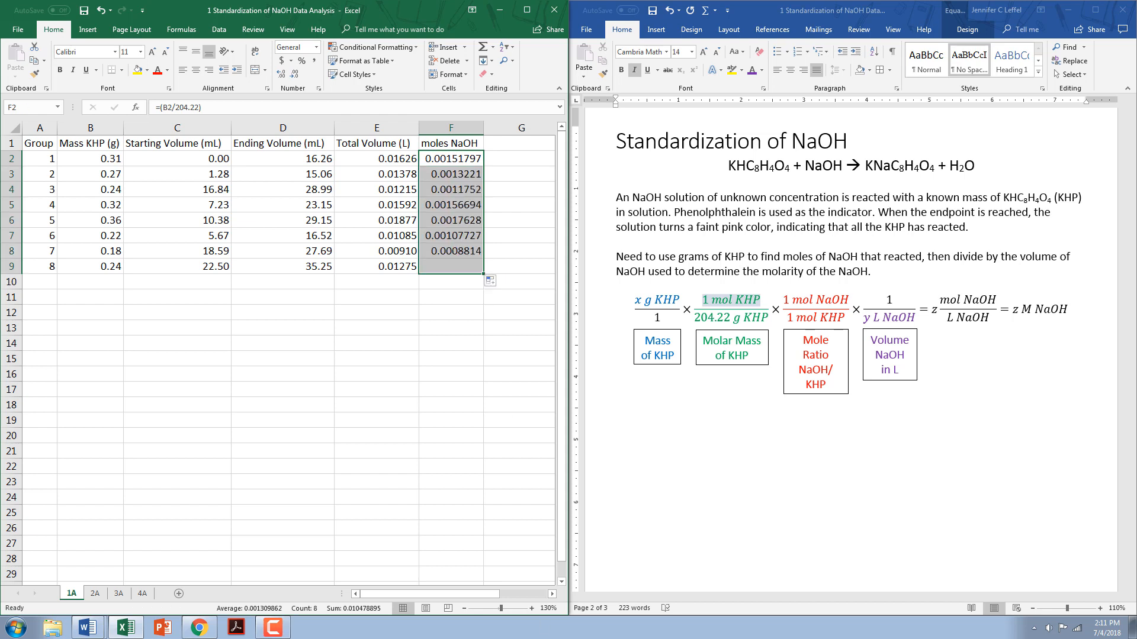
# Enter the header "M NaOH" in cell G1.
pyautogui.click(506, 147)
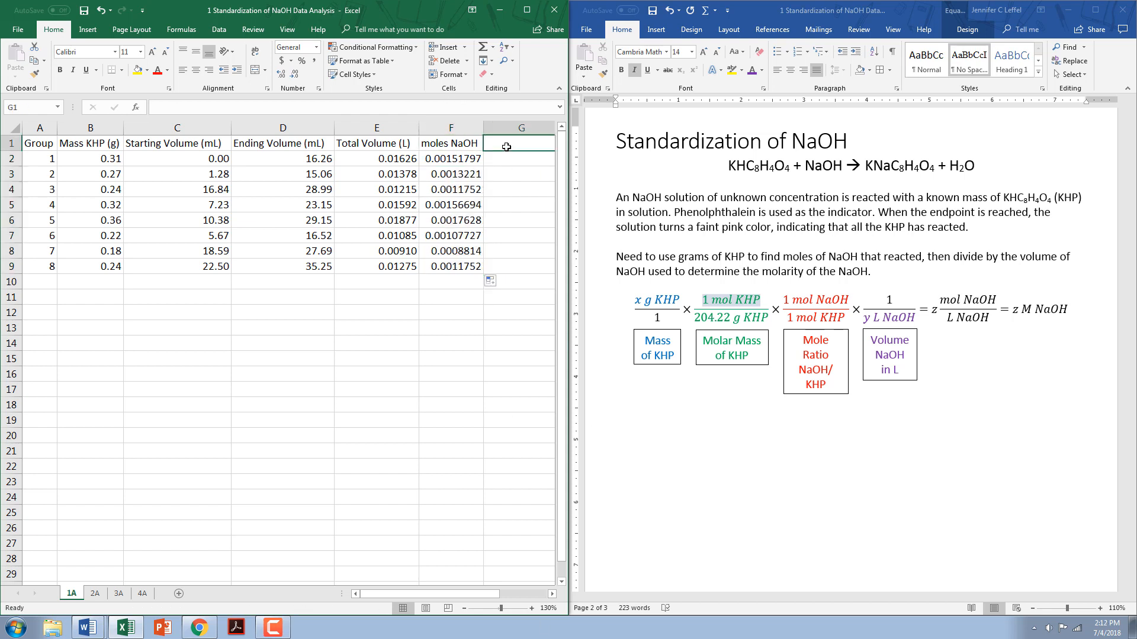
pyautogui.write('M ')
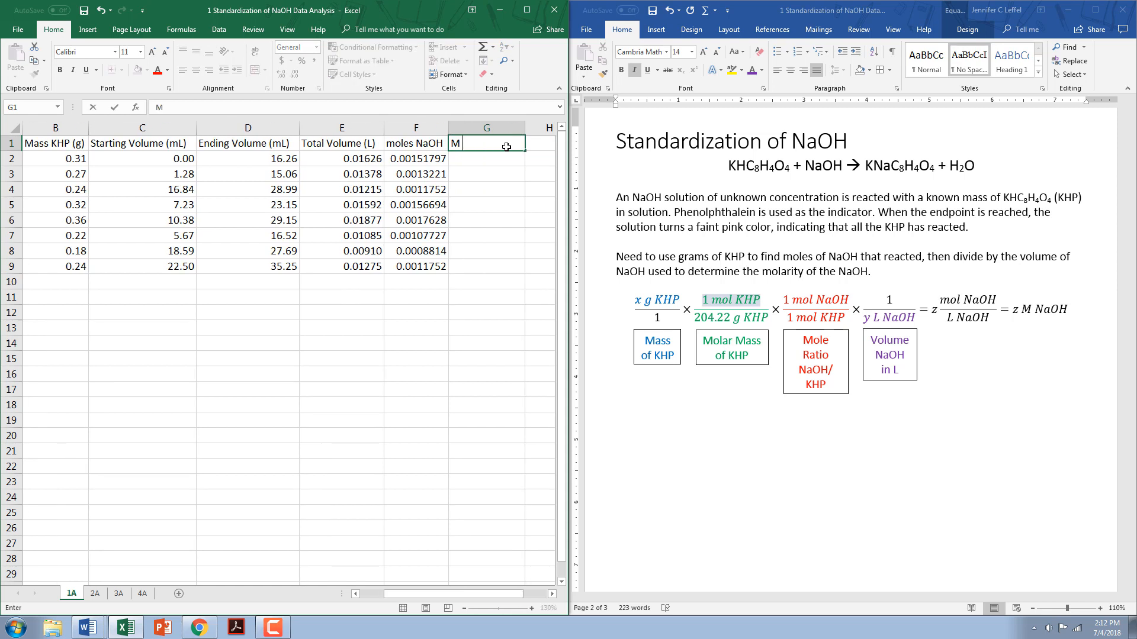
pyautogui.write('NaOH')
pyautogui.press('Return')
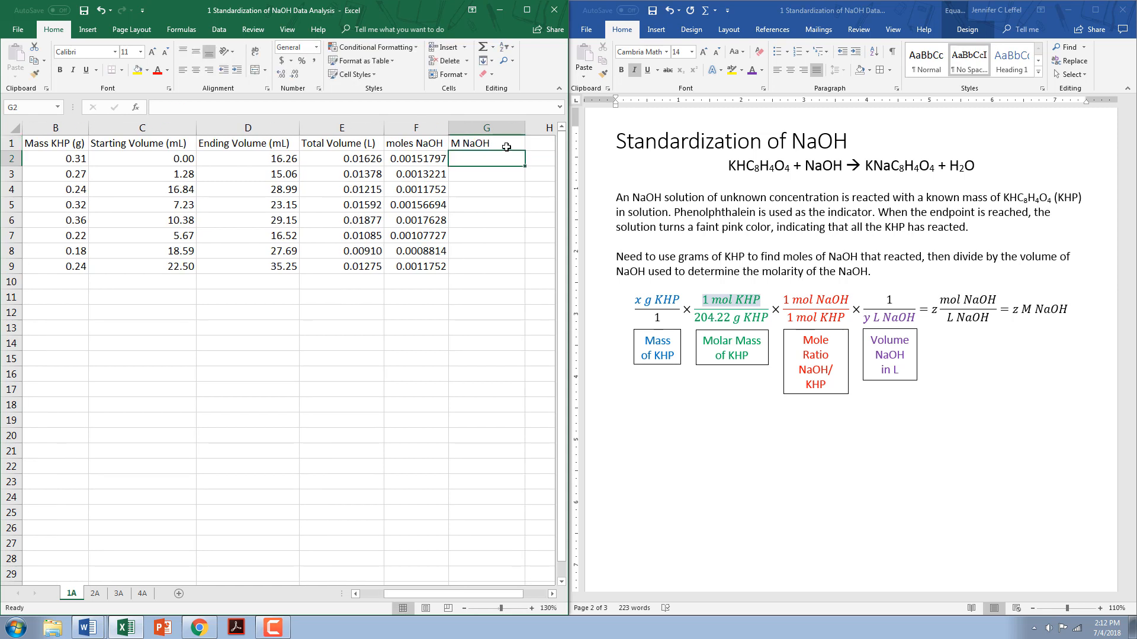
# Calculate the NaOH molarity in cell G2 with =F2/E2 and fill the formula down through G9.
pyautogui.write('=')
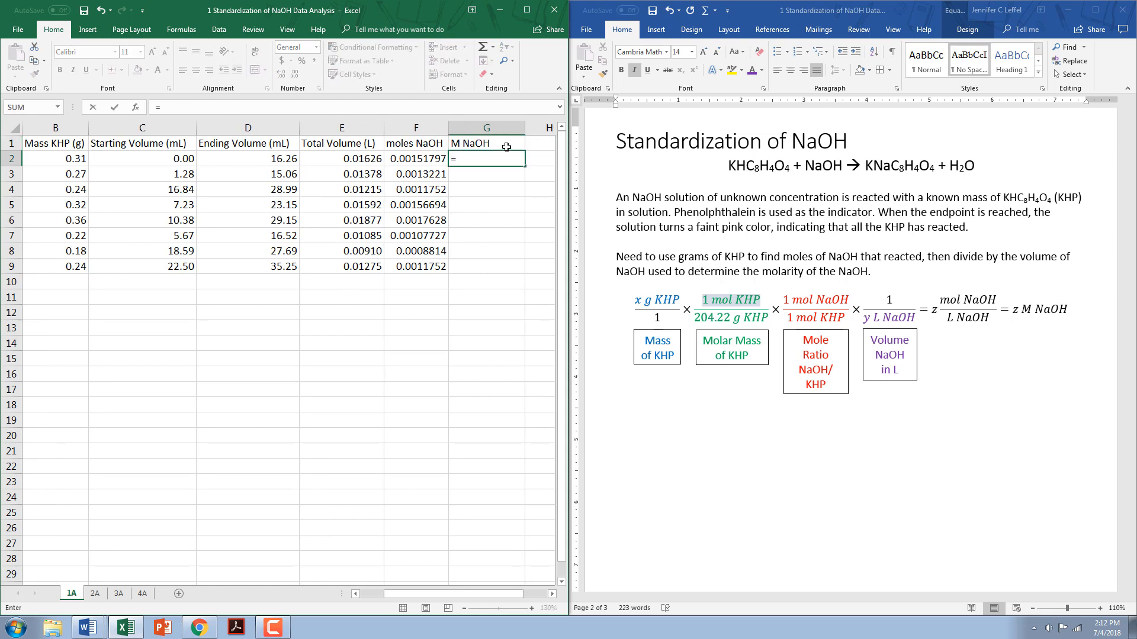
pyautogui.click(424, 161)
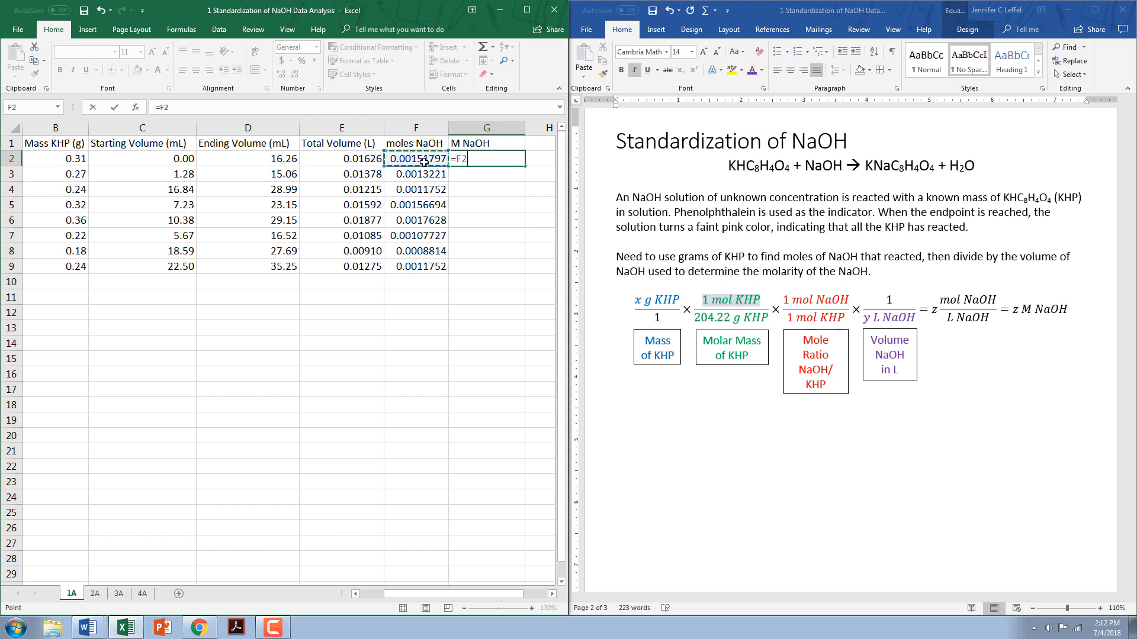
pyautogui.write('/')
pyautogui.click(370, 159)
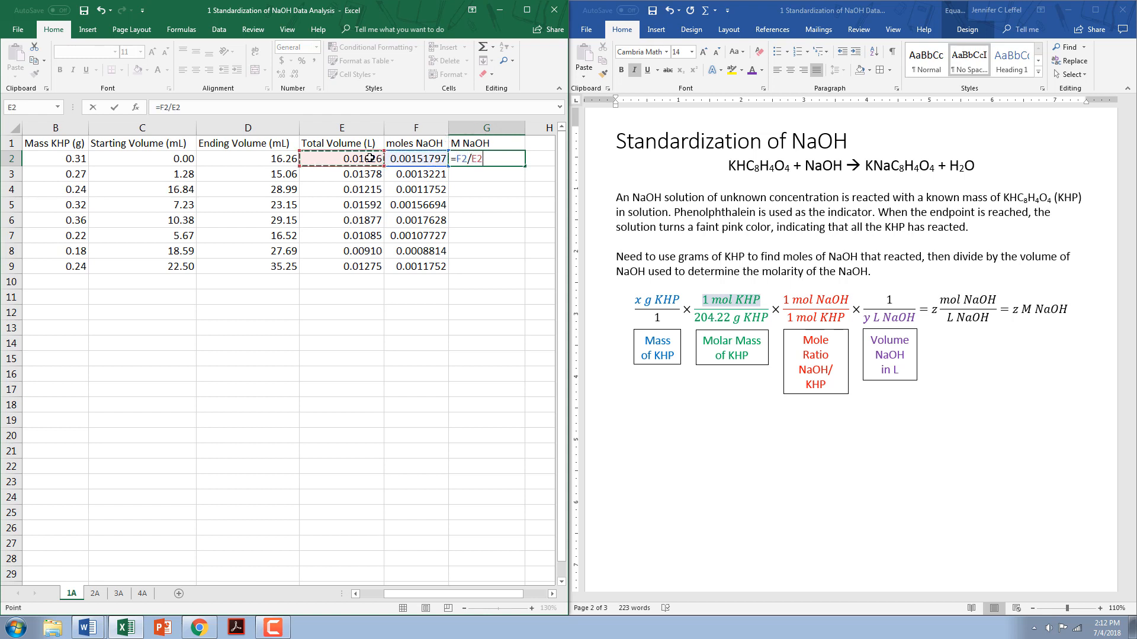
pyautogui.press('Return')
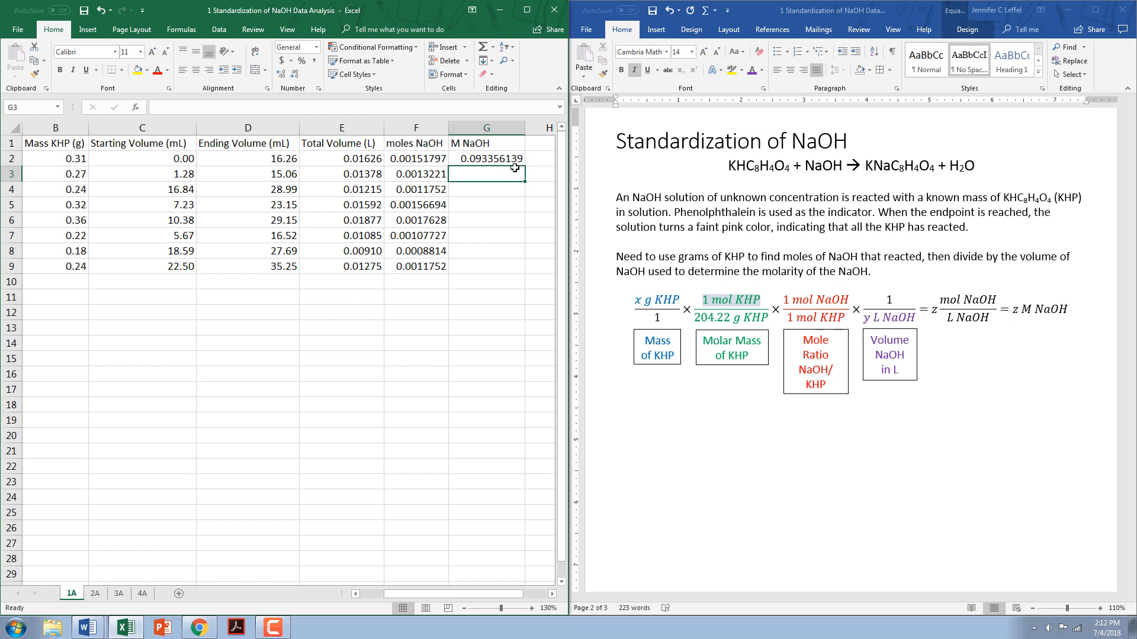
pyautogui.click(515, 163)
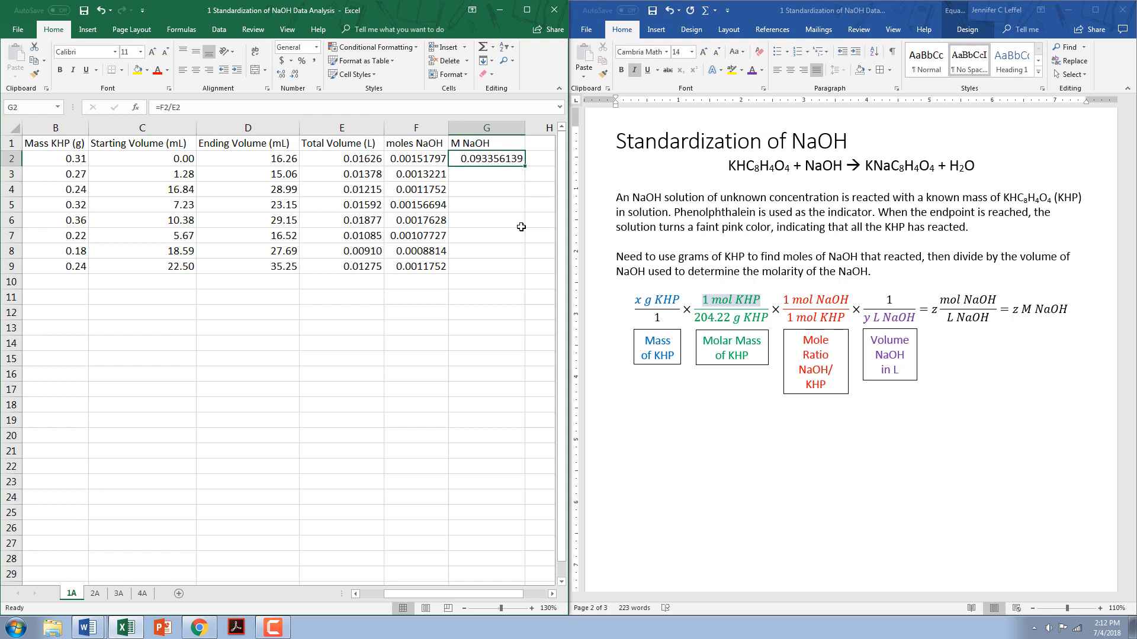
pyautogui.moveTo(524, 169); pyautogui.dragTo(524, 270)
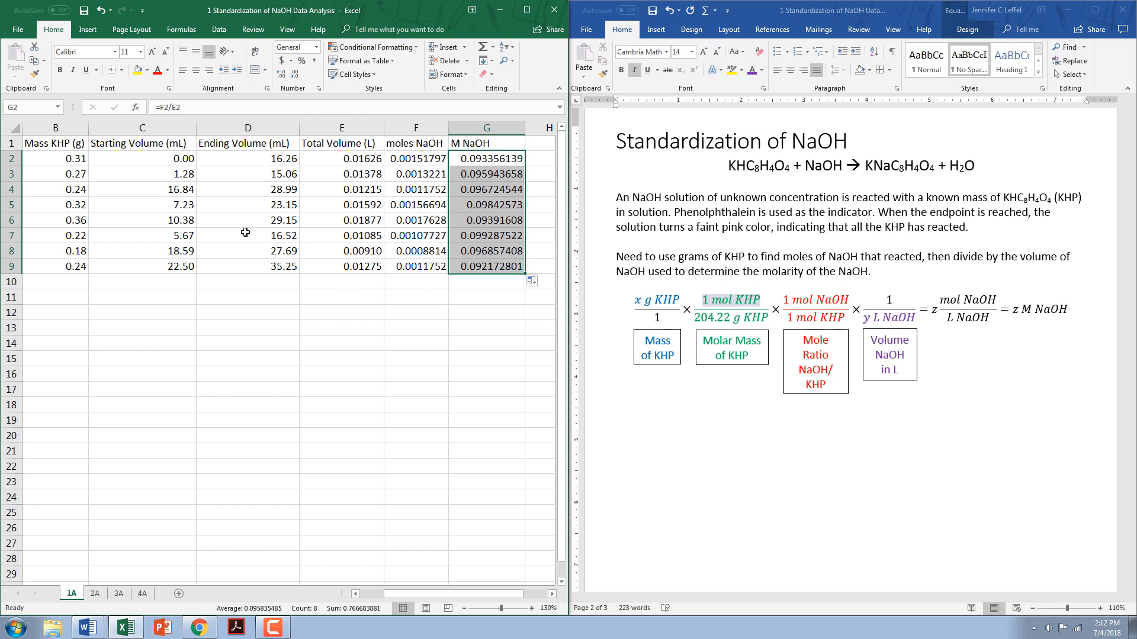
pyautogui.click(291, 353)
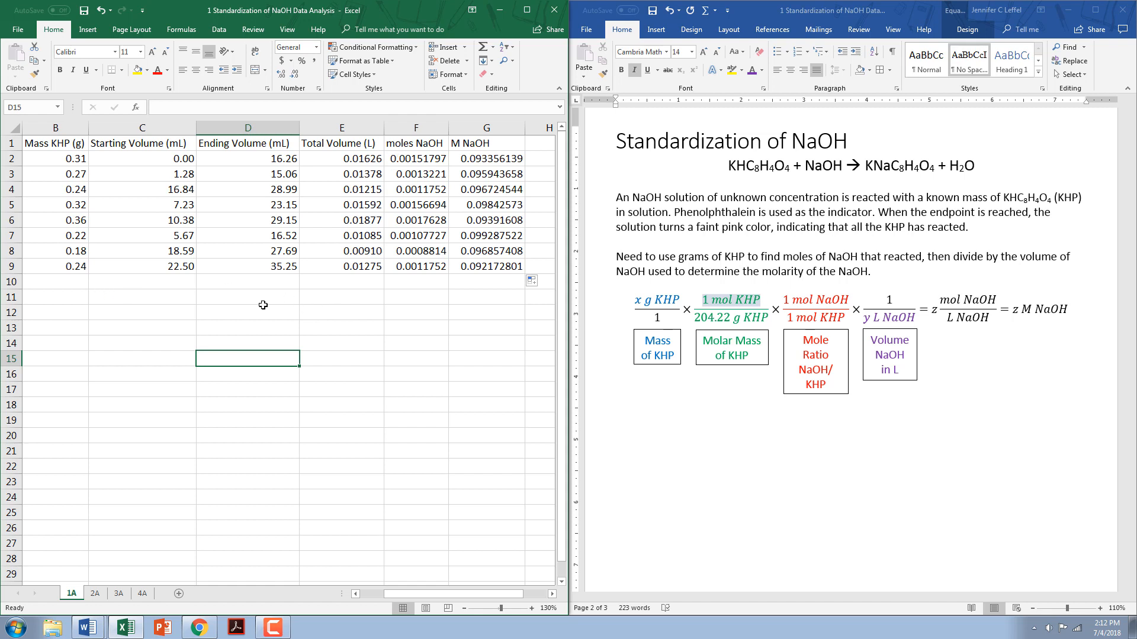
# Reduce the moles NaOH values in F2:F9 to four decimal places.
pyautogui.moveTo(405, 158); pyautogui.dragTo(418, 266)
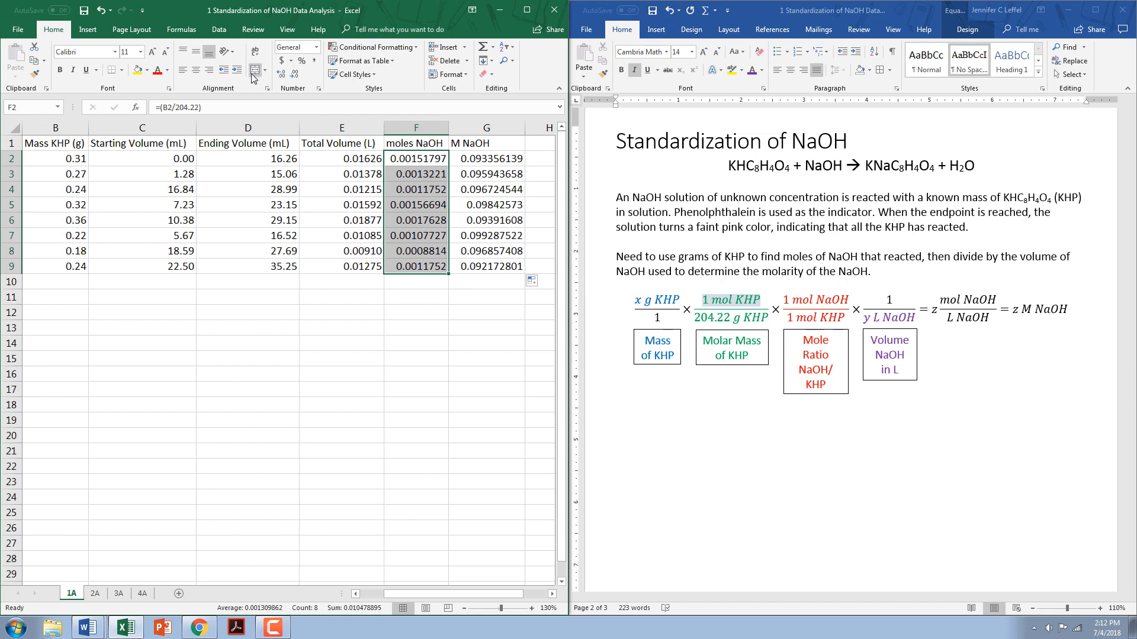
pyautogui.click(297, 77)
pyautogui.click(297, 77)
pyautogui.click(298, 77)
pyautogui.click(298, 77)
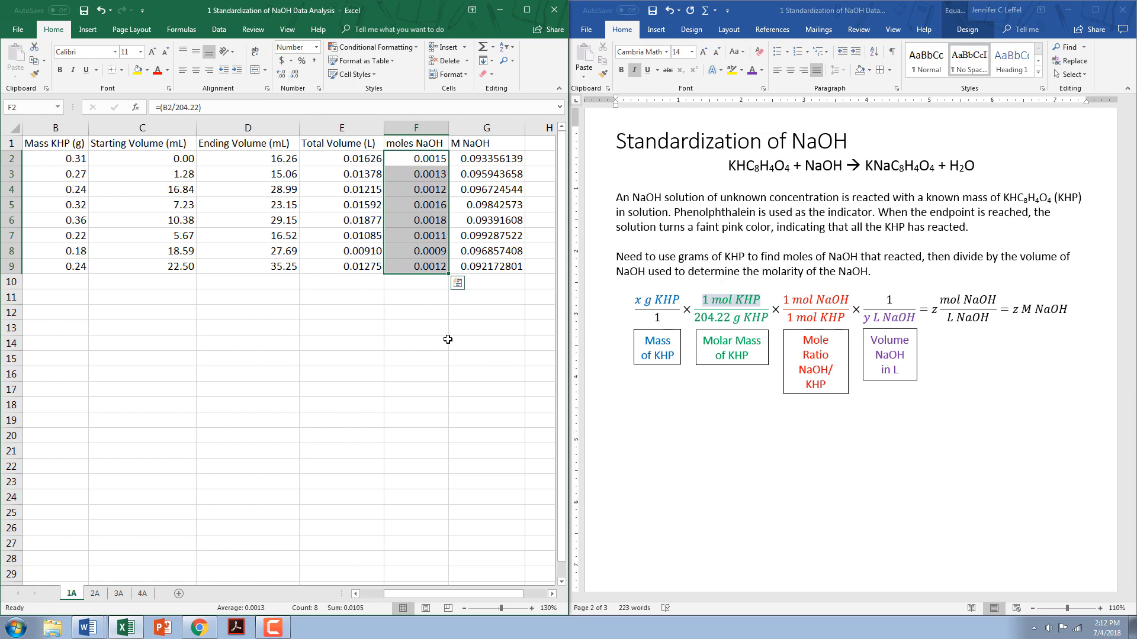
pyautogui.click(433, 164)
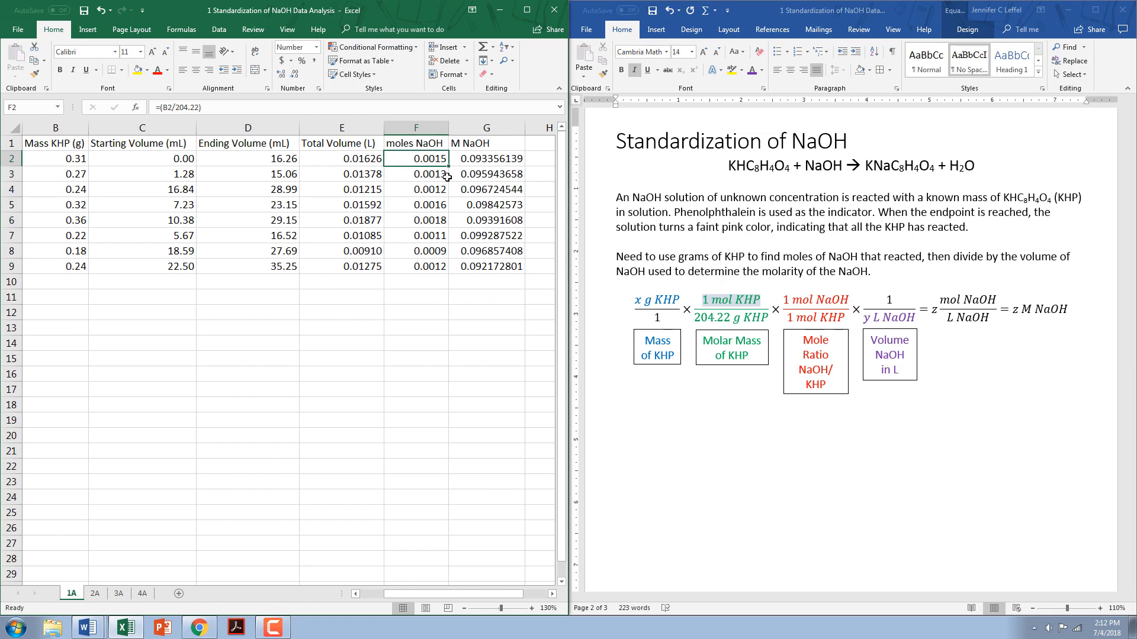
# Show additional decimal places for the moles of NaOH in F2 and restore the value to four decimal places.
pyautogui.rightClick(444, 435)
pyautogui.press('Escape')
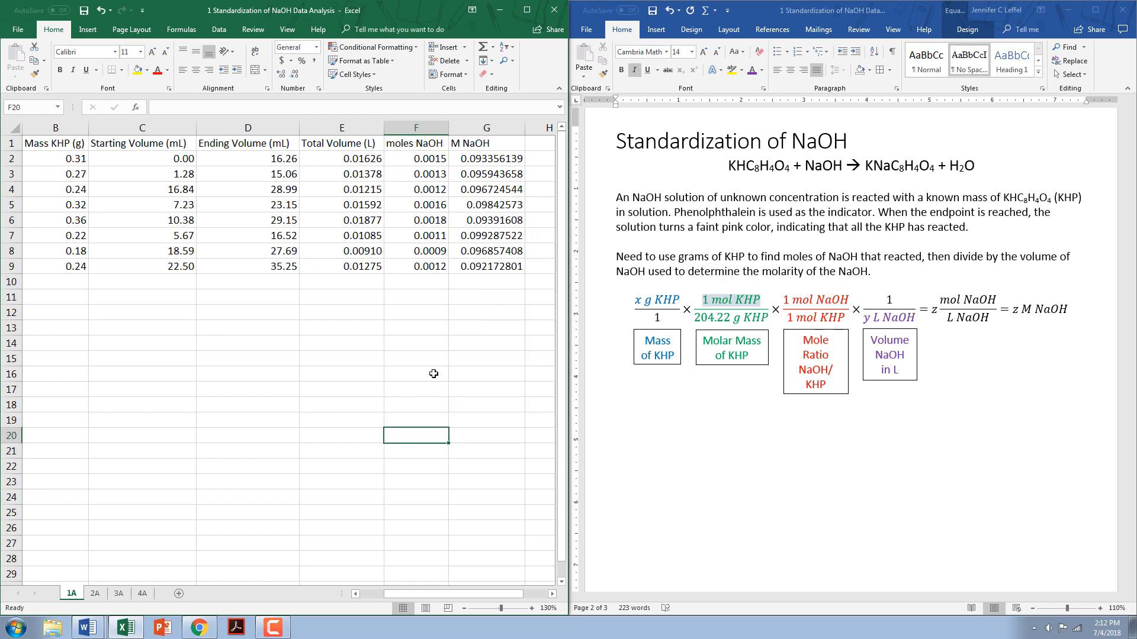
pyautogui.click(427, 160)
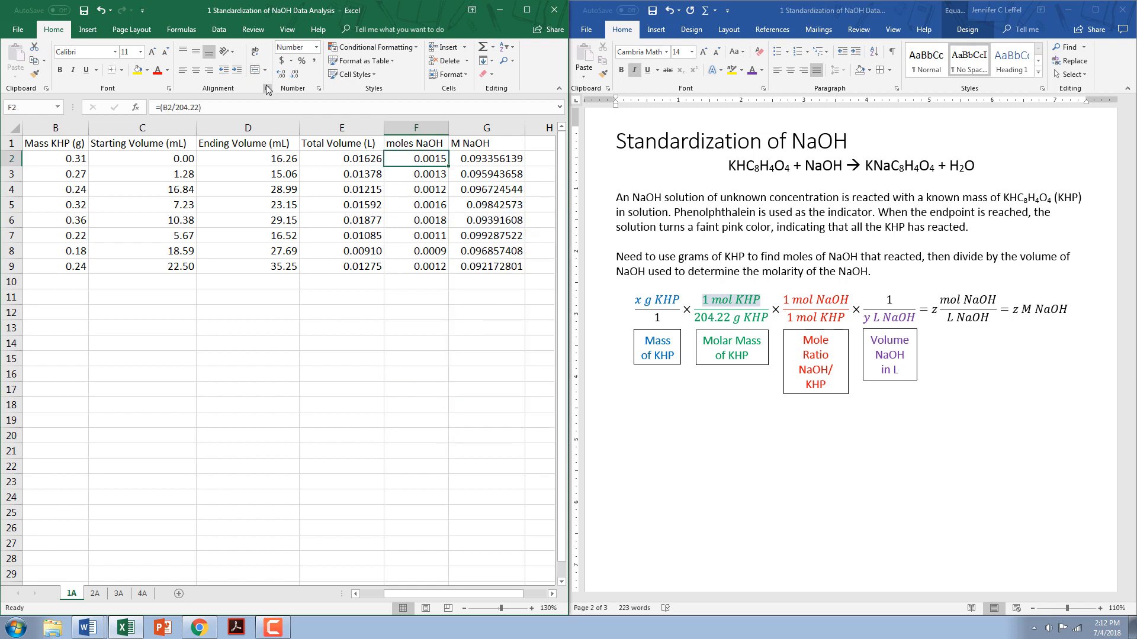
pyautogui.click(294, 77)
pyautogui.click(294, 77)
pyautogui.click(294, 77)
pyautogui.click(294, 77)
pyautogui.click(294, 77)
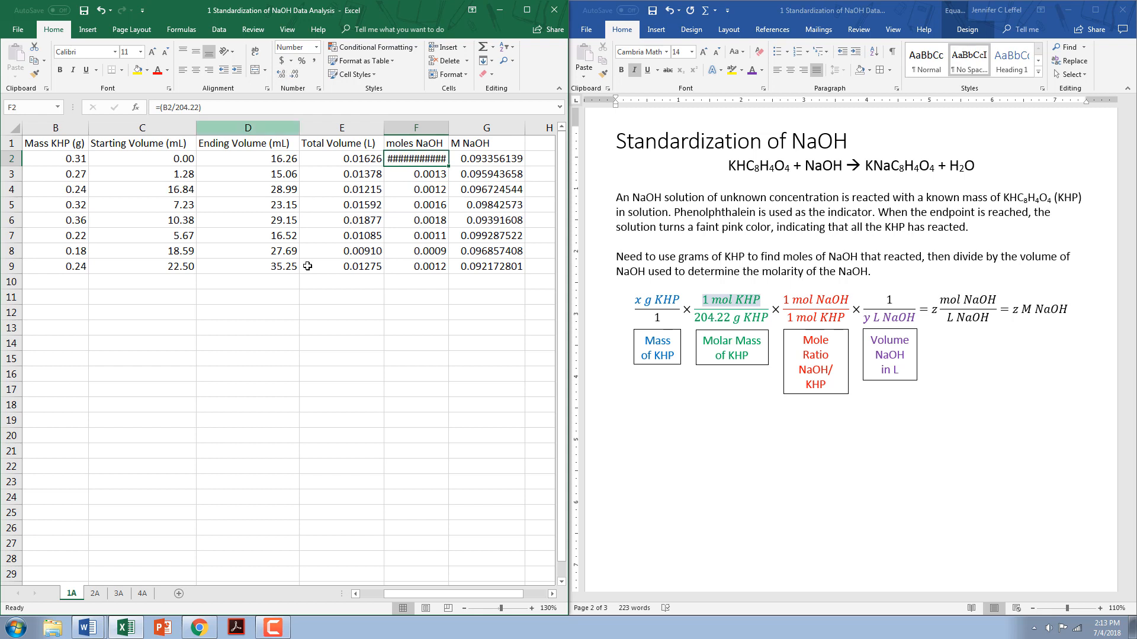
pyautogui.click(299, 76)
pyautogui.click(300, 76)
pyautogui.click(300, 75)
pyautogui.click(299, 76)
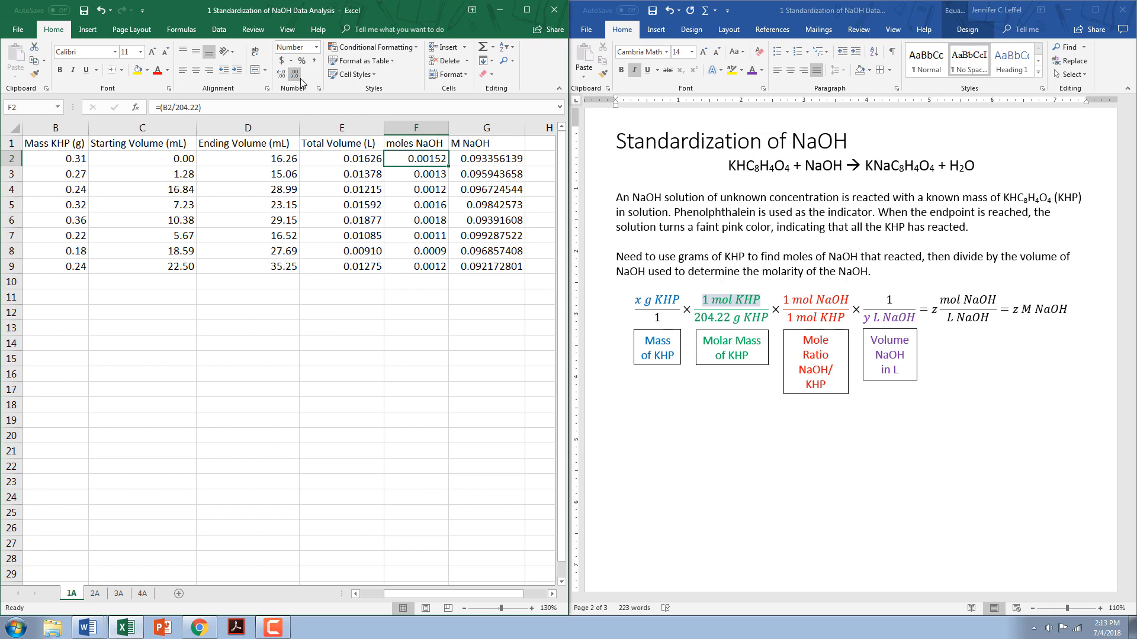
pyautogui.click(300, 75)
# Reduce the NaOH molarity values in G2:G9 to three decimal places and narrow column G.
pyautogui.moveTo(490, 158); pyautogui.dragTo(523, 270)
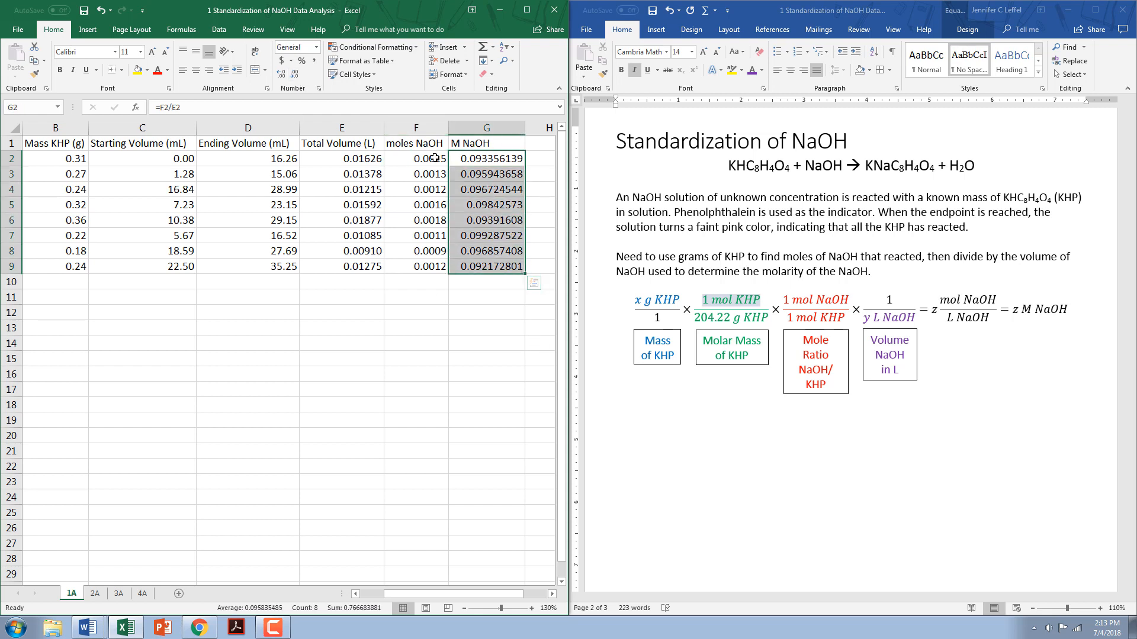
pyautogui.click(298, 77)
pyautogui.click(298, 77)
pyautogui.click(299, 77)
pyautogui.click(298, 77)
pyautogui.click(298, 77)
pyautogui.click(298, 77)
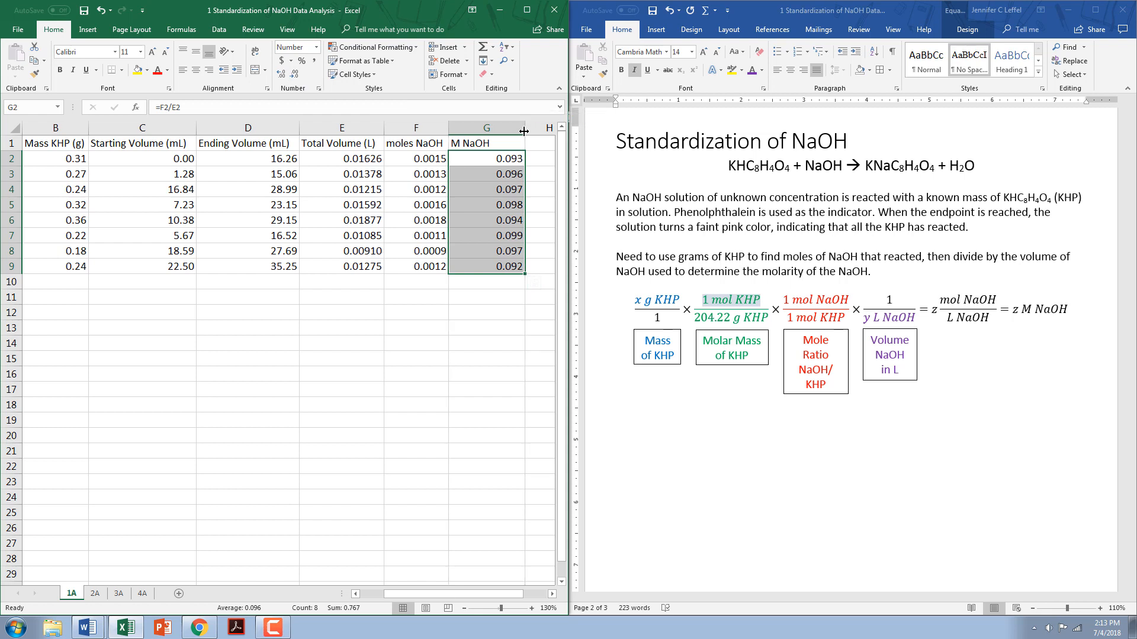
pyautogui.moveTo(524, 130); pyautogui.dragTo(503, 125)
pyautogui.click(516, 355)
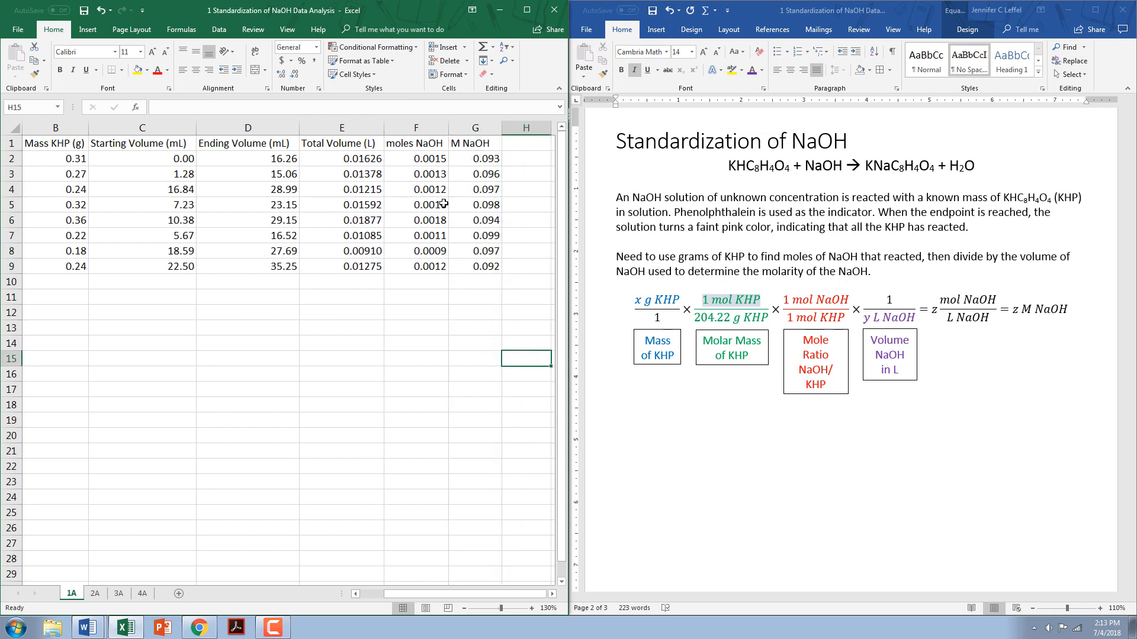
# Review the NaOH molarity column, and examine the standard deviation formula and its four calculation steps in the Word document.
pyautogui.moveTo(486, 159); pyautogui.dragTo(490, 267)
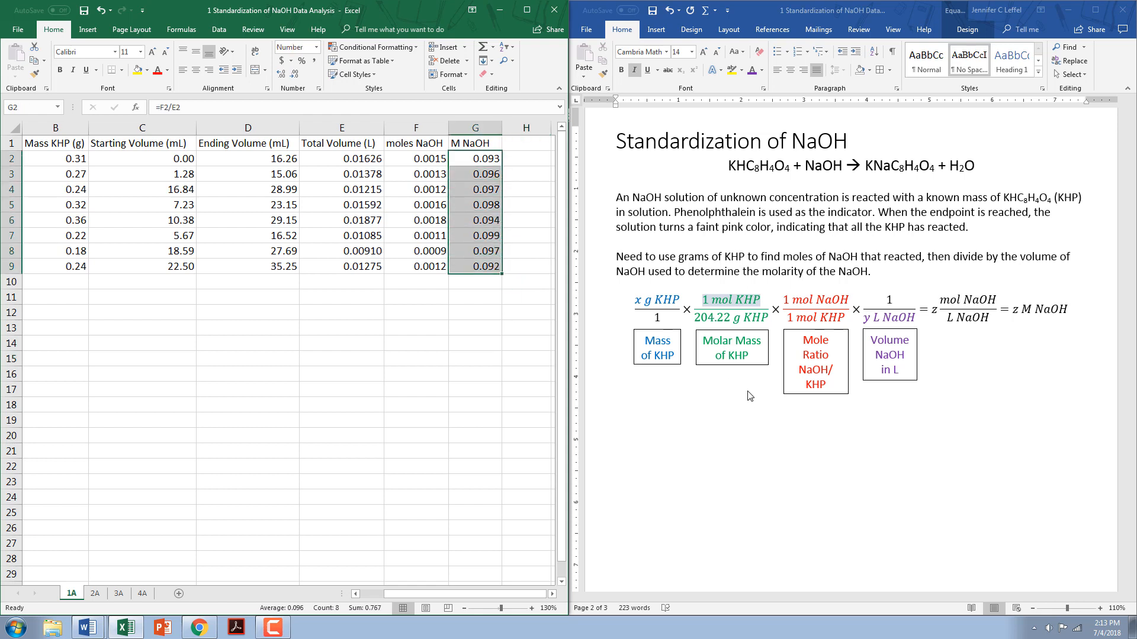
pyautogui.click(484, 379)
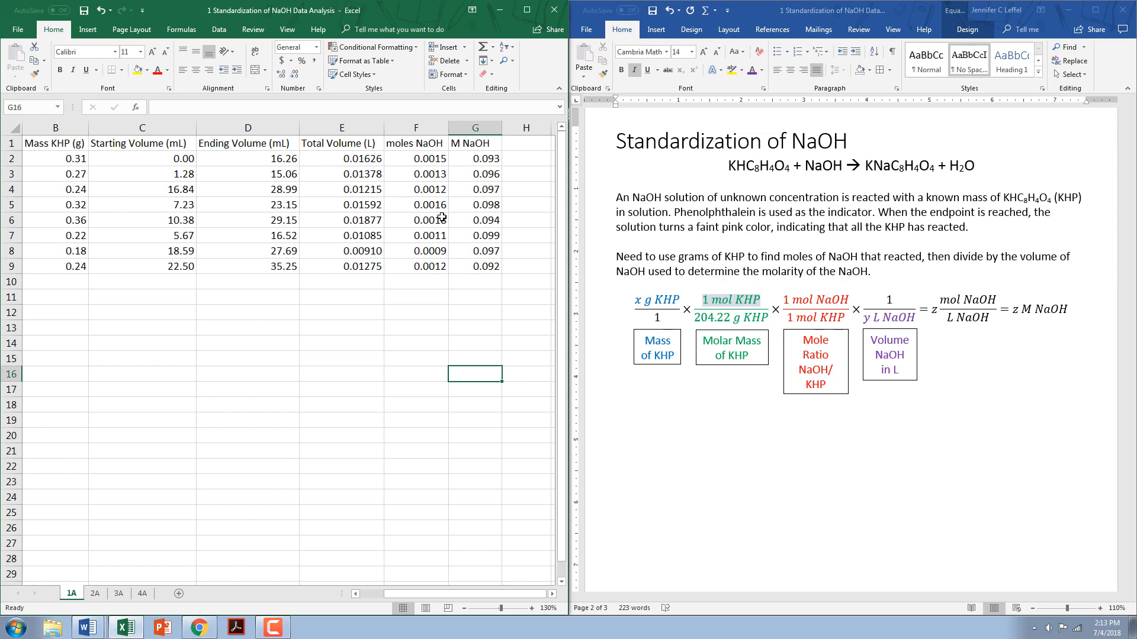
pyautogui.moveTo(414, 594); pyautogui.dragTo(369, 596)
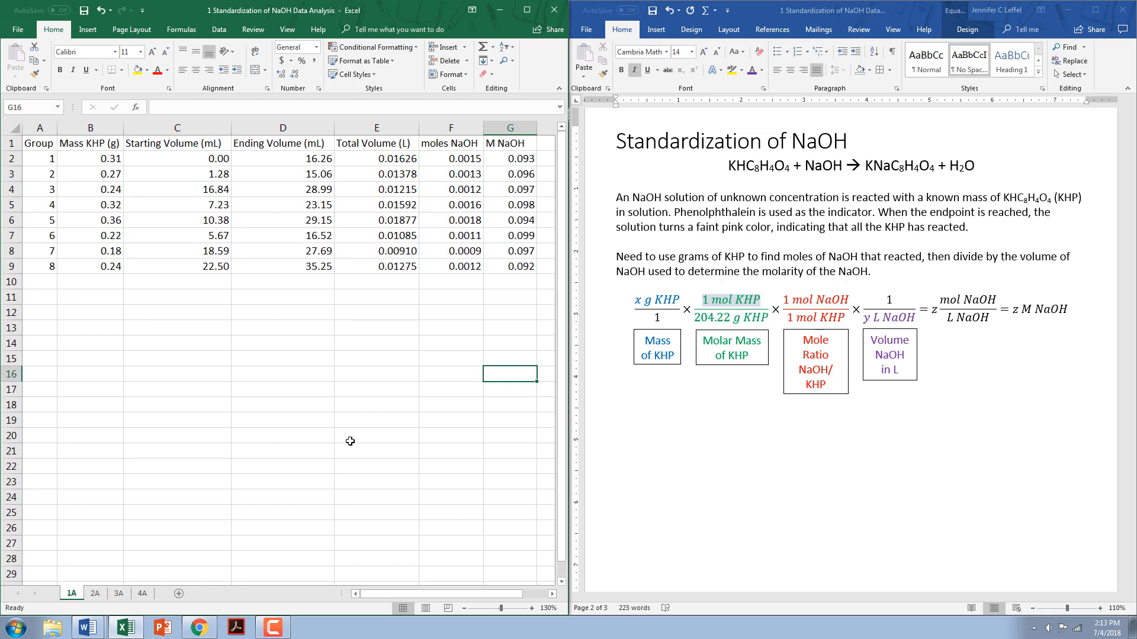
pyautogui.click(517, 142)
pyautogui.moveTo(517, 142); pyautogui.dragTo(521, 267)
pyautogui.click(649, 464)
pyautogui.scroll(-10, 650, 464)
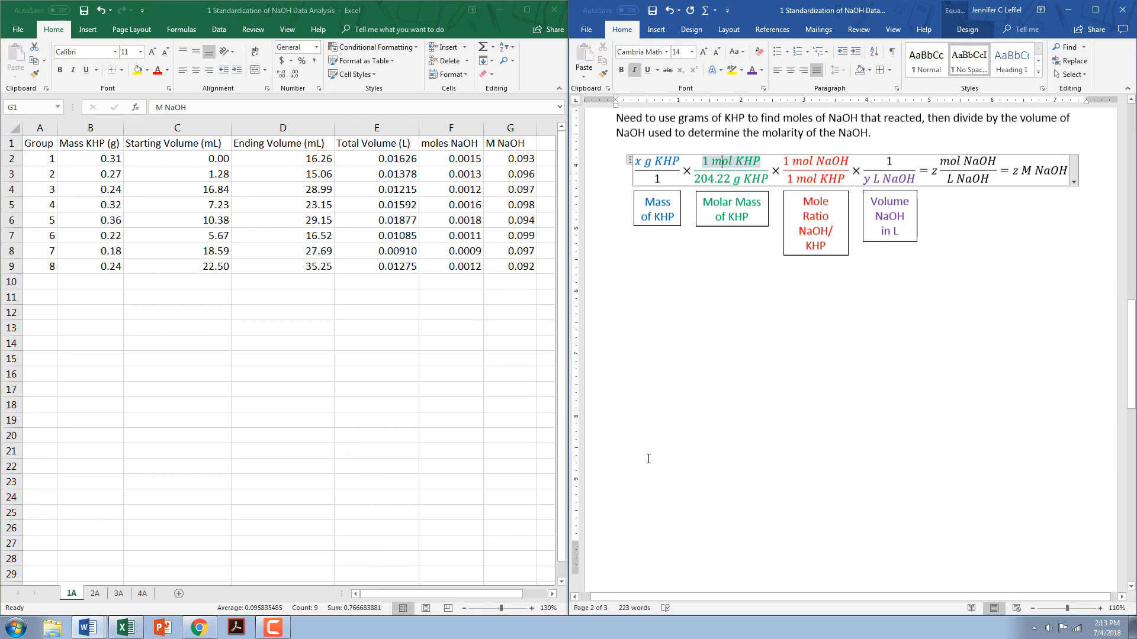
pyautogui.scroll(-1, 649, 459)
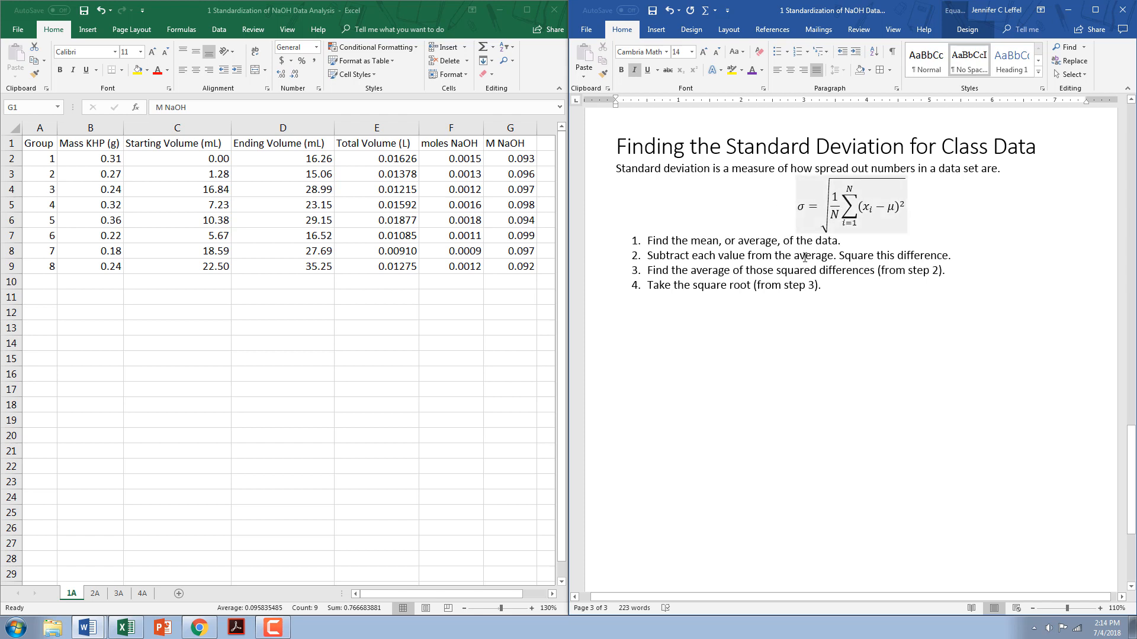
pyautogui.moveTo(755, 274); pyautogui.dragTo(648, 241)
pyautogui.click(855, 298)
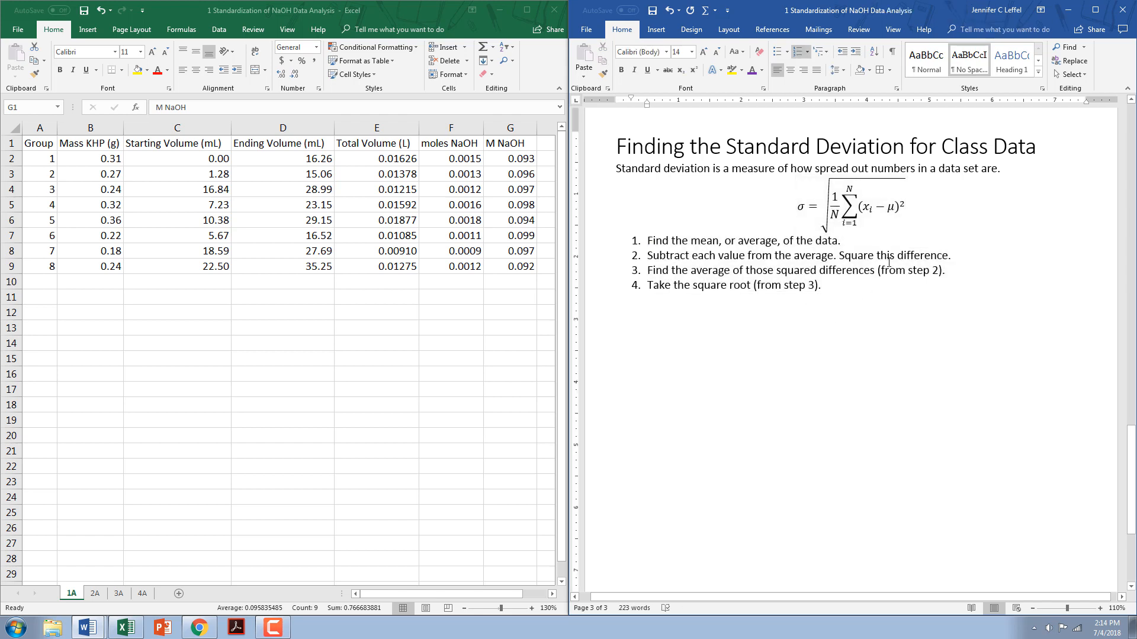
pyautogui.click(888, 204)
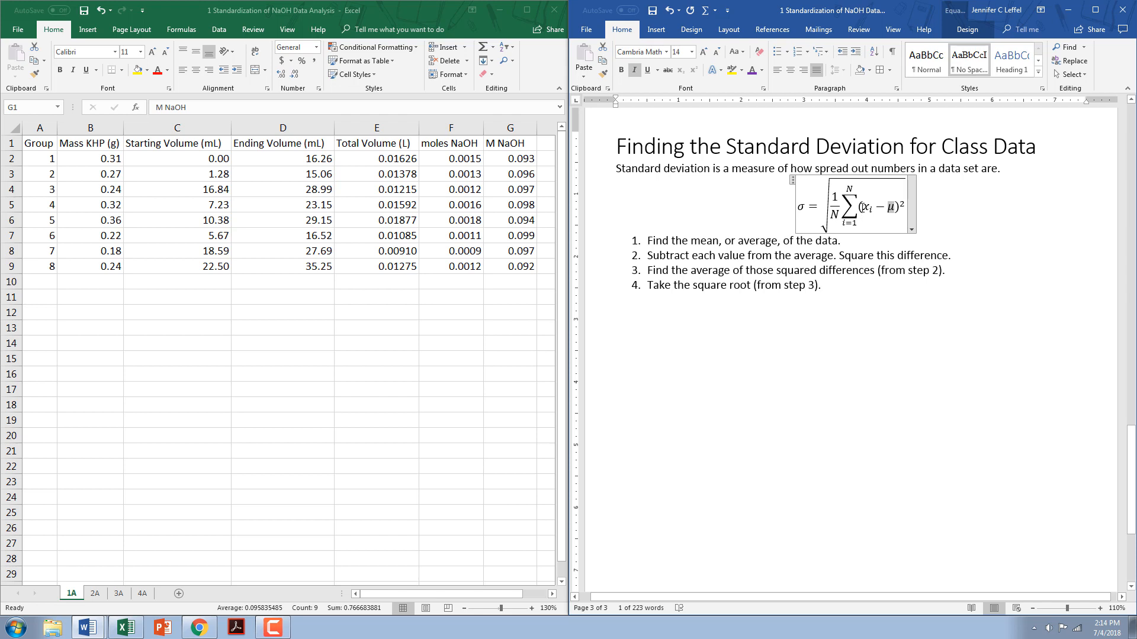
pyautogui.moveTo(862, 215); pyautogui.dragTo(899, 206)
pyautogui.click(828, 220)
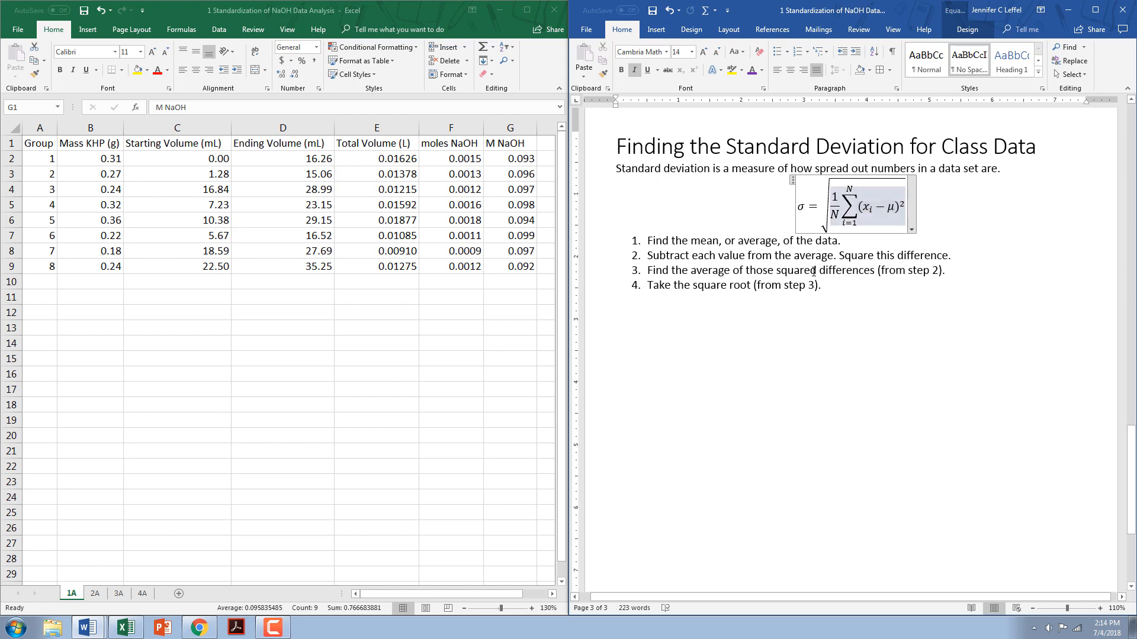
pyautogui.click(795, 300)
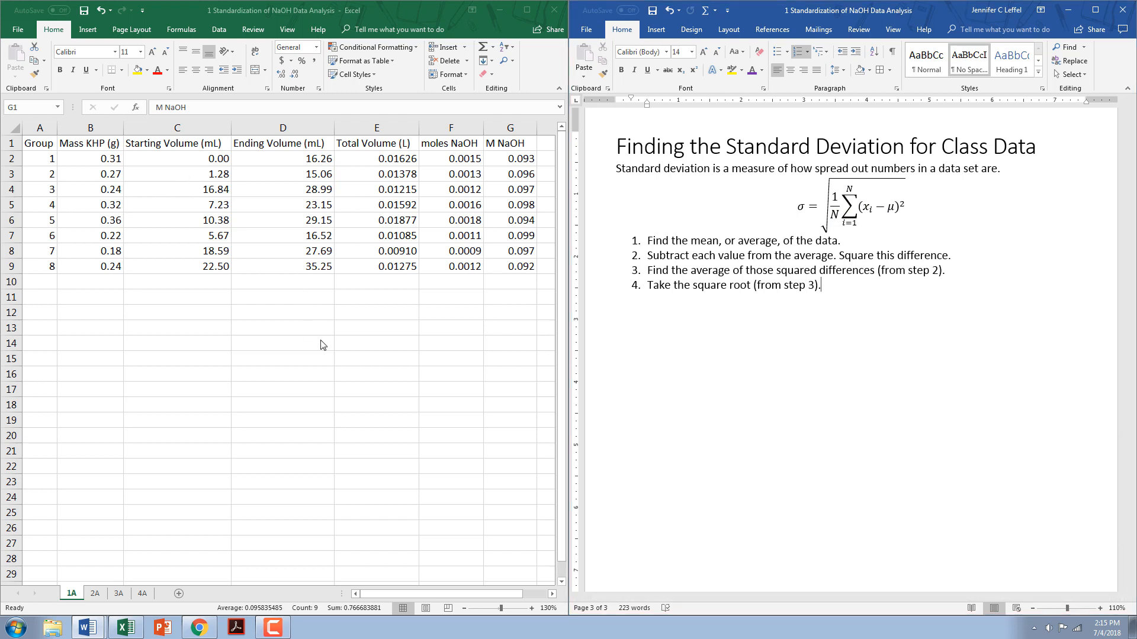
# Return to the Excel workbook and enter the label "Avg M" in cell E14.
pyautogui.click(350, 342)
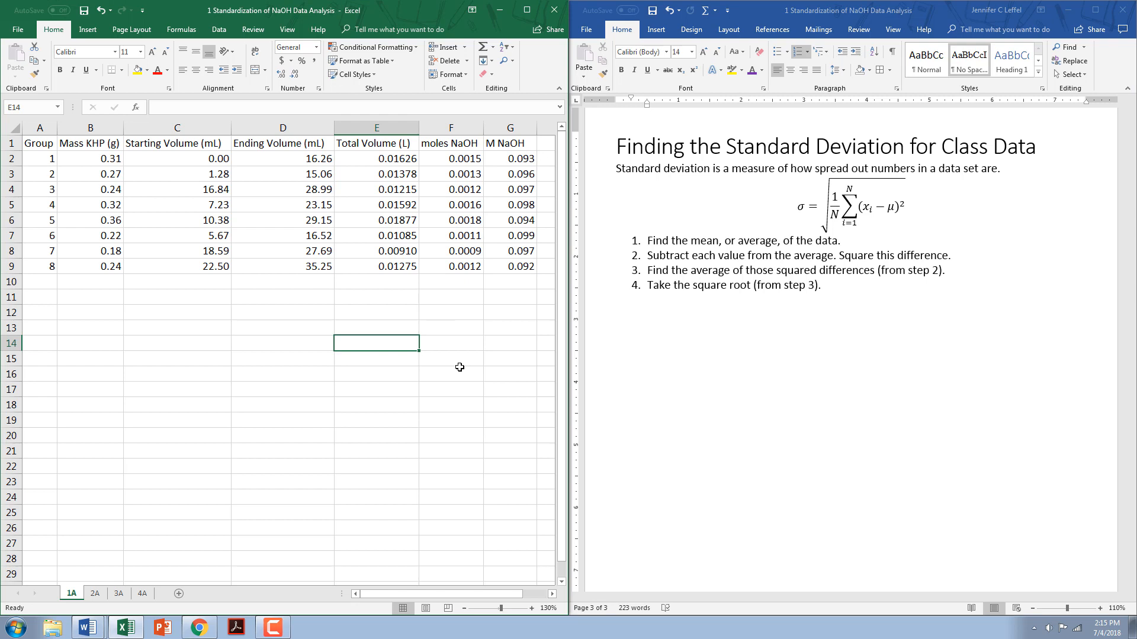
pyautogui.write('Avg M')
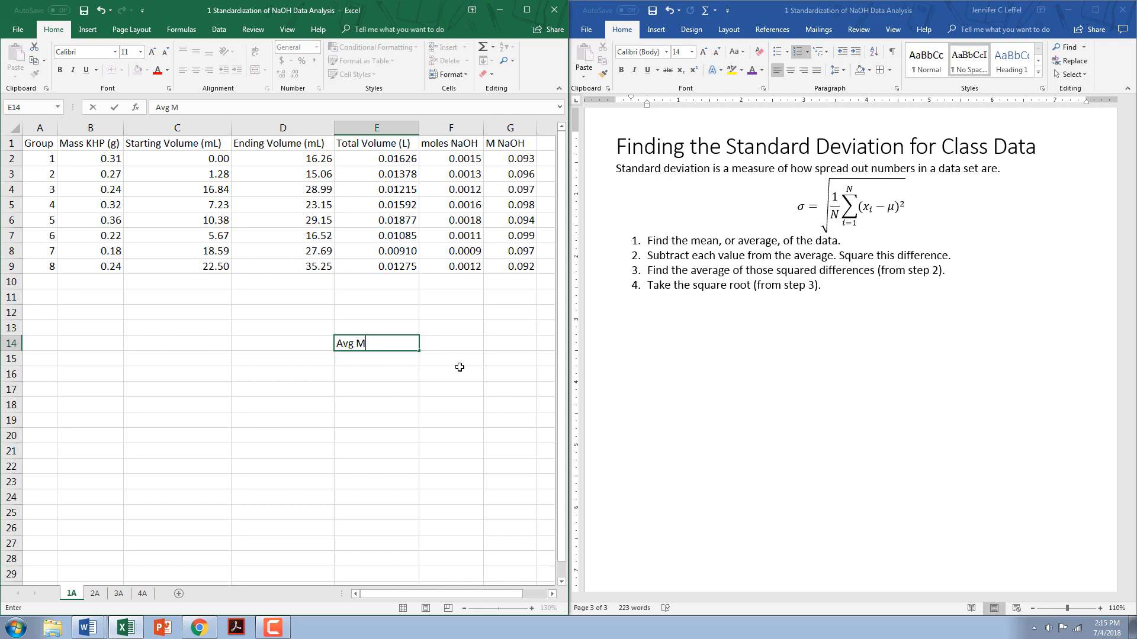
pyautogui.press('Tab')
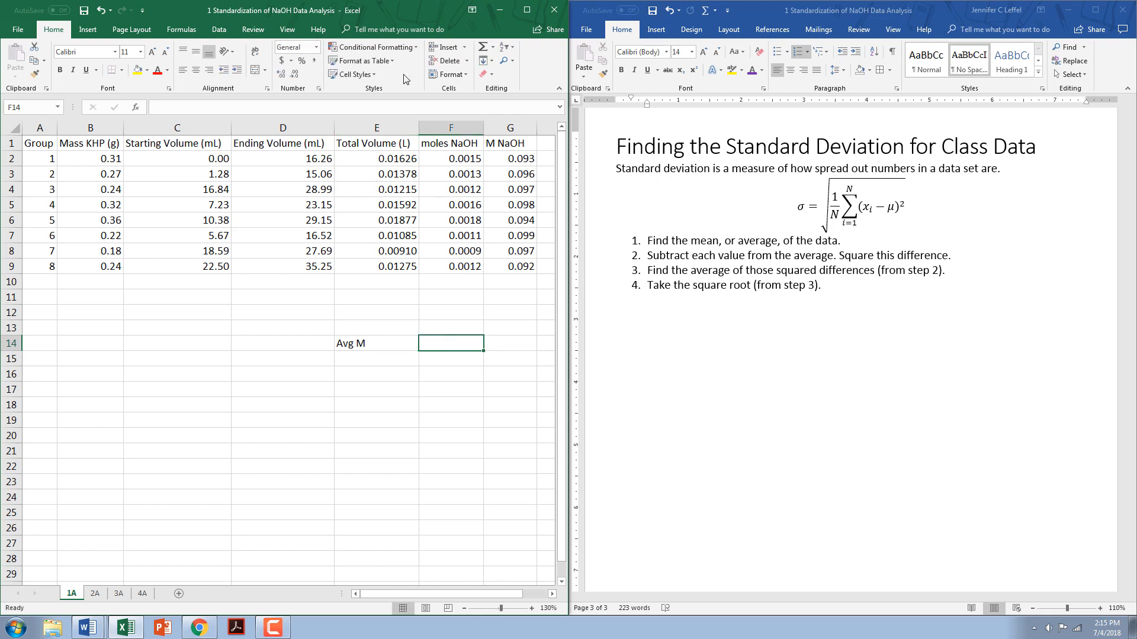
# Calculate the average NaOH molarity in cell F14 with =AVERAGE(G2:G9).
pyautogui.moveTo(529, 159); pyautogui.dragTo(527, 265)
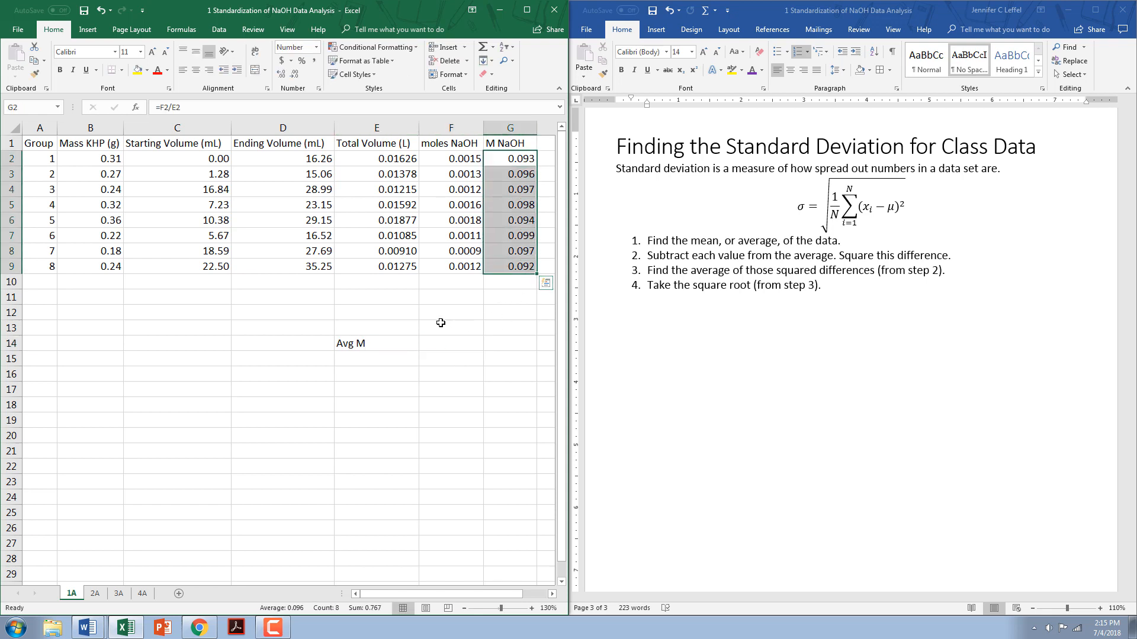
pyautogui.click(438, 344)
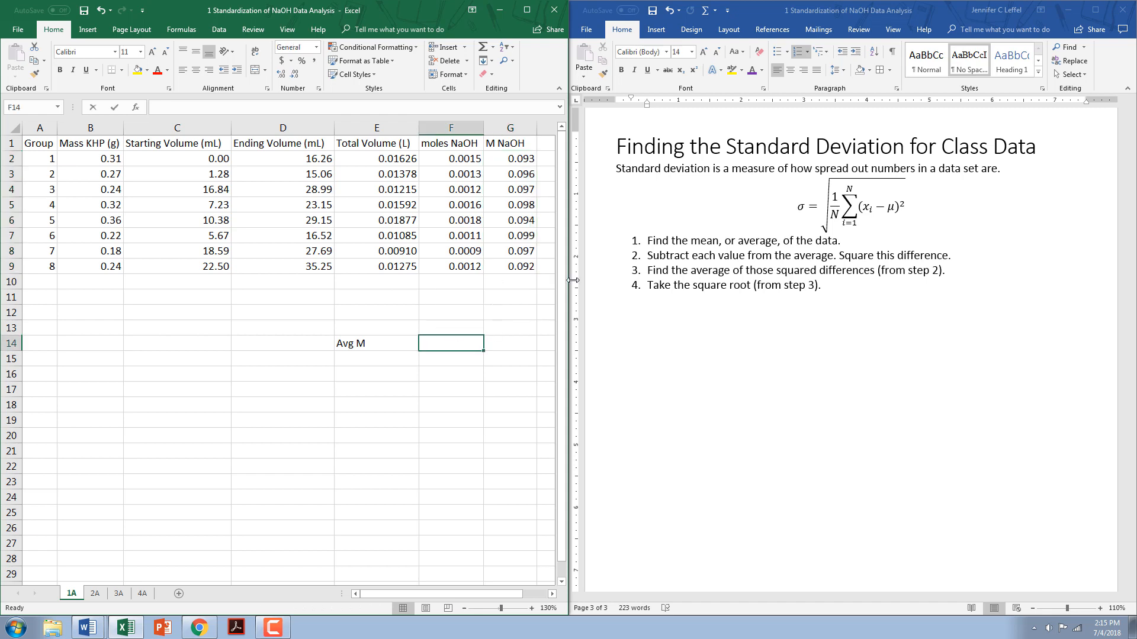
pyautogui.write('=')
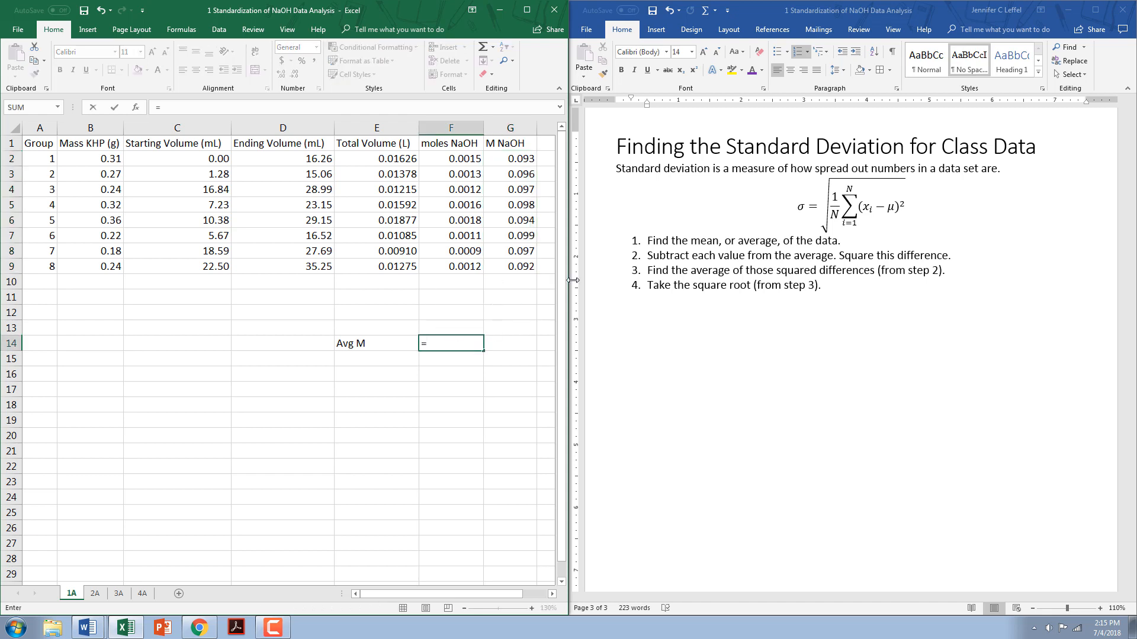
pyautogui.write('average')
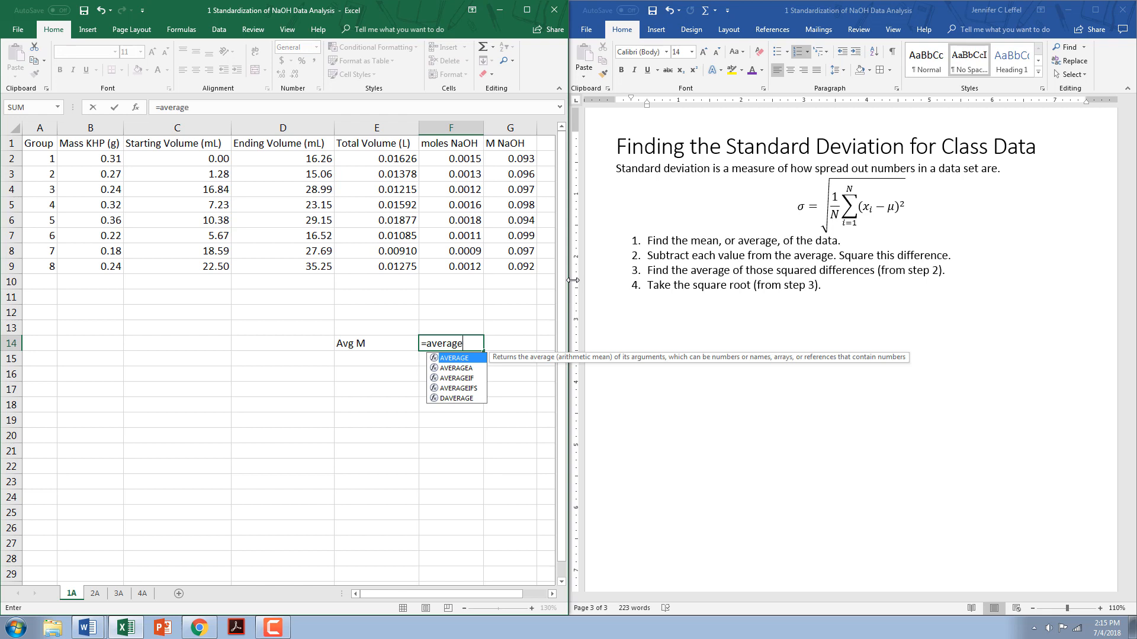
pyautogui.write('(')
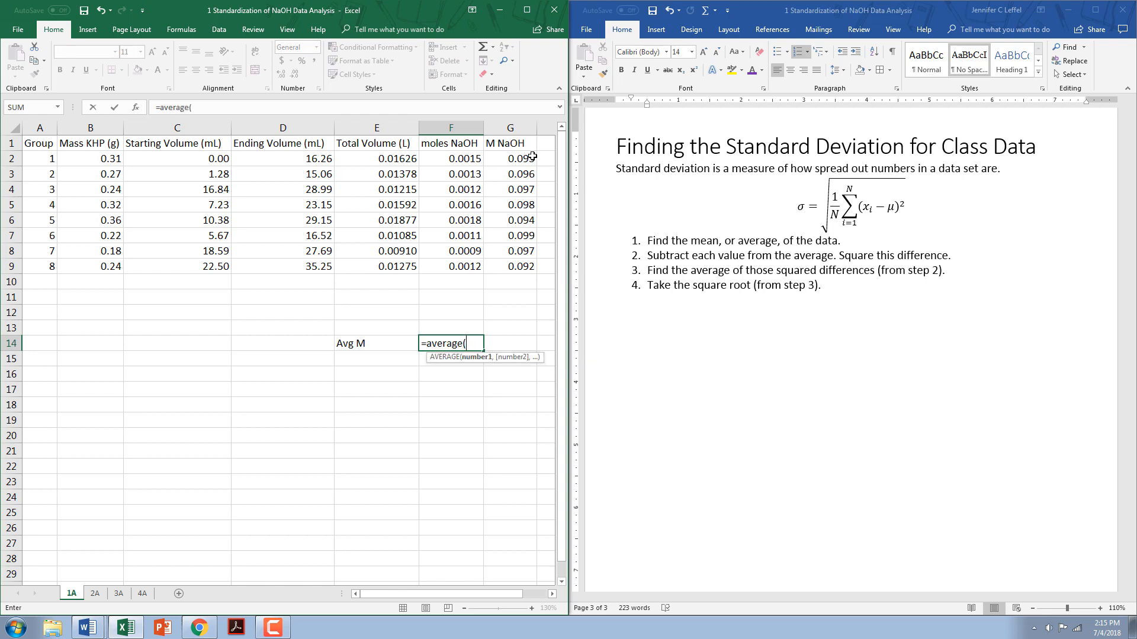
pyautogui.moveTo(532, 156); pyautogui.dragTo(532, 268)
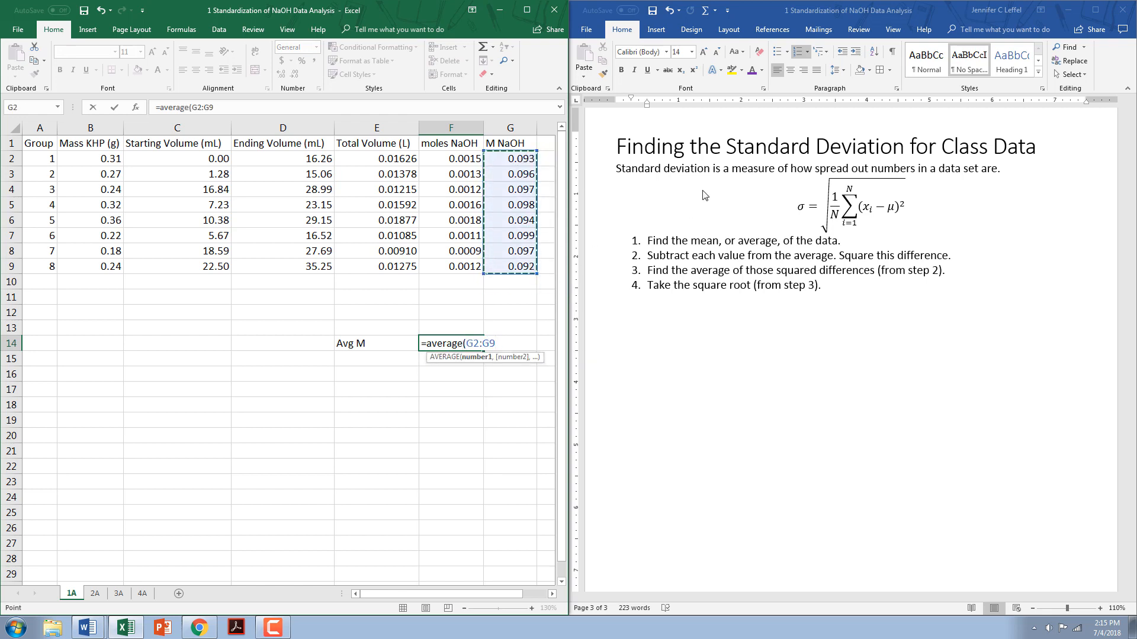
pyautogui.write(')')
pyautogui.hotkey('ctrl', 'Return')
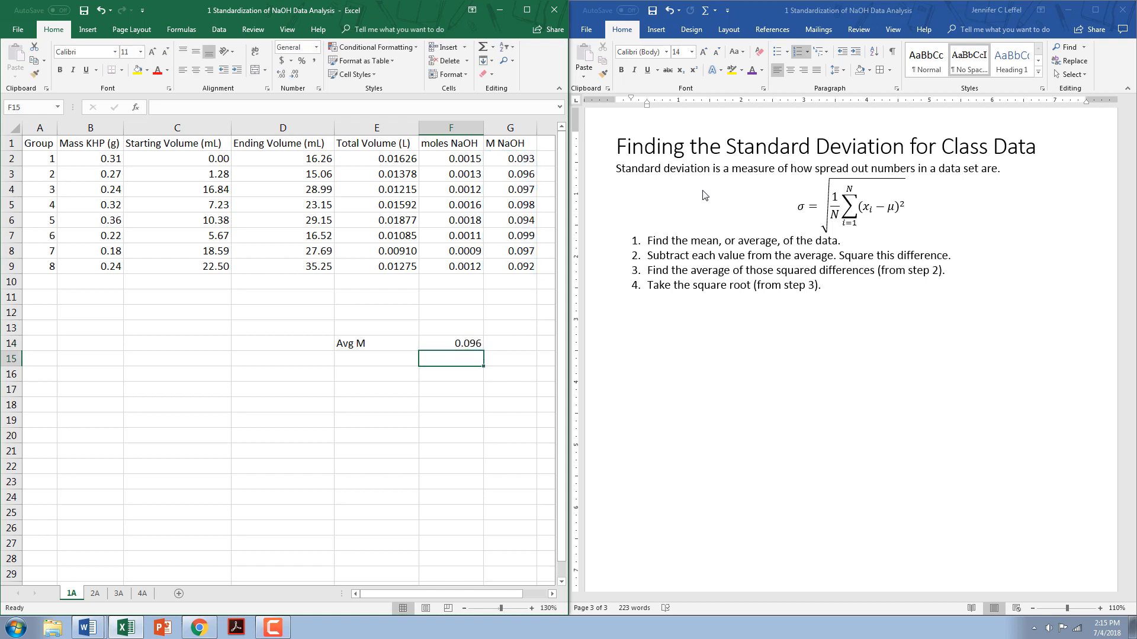
# Try adjusting the number of decimal places of the average molarity in F14.
pyautogui.click(474, 345)
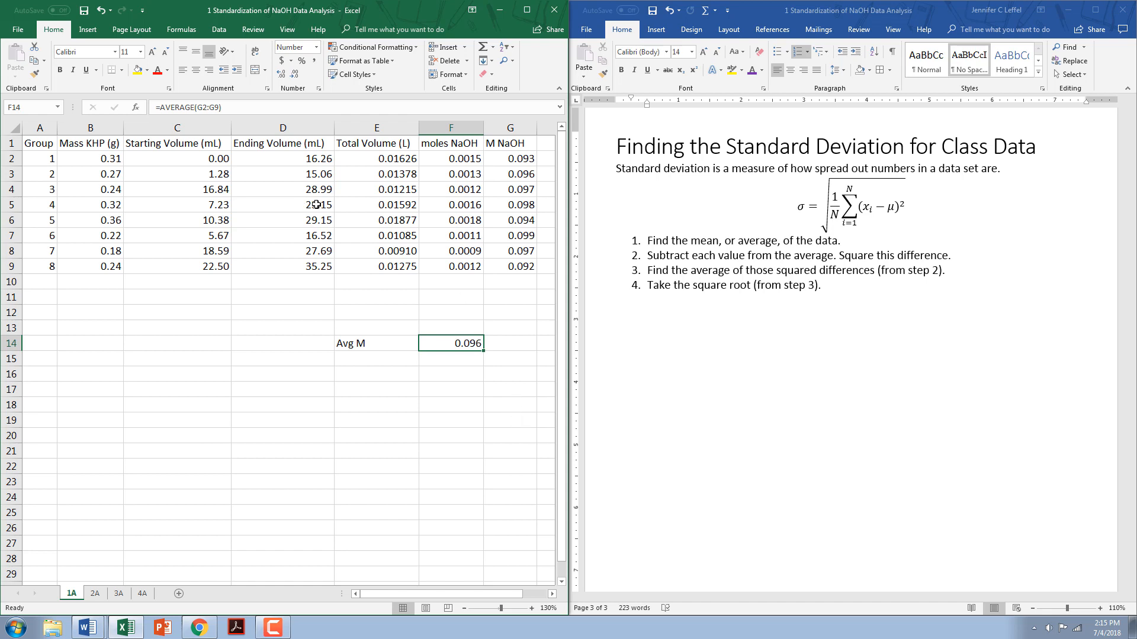
pyautogui.click(281, 74)
pyautogui.click(283, 77)
pyautogui.click(458, 364)
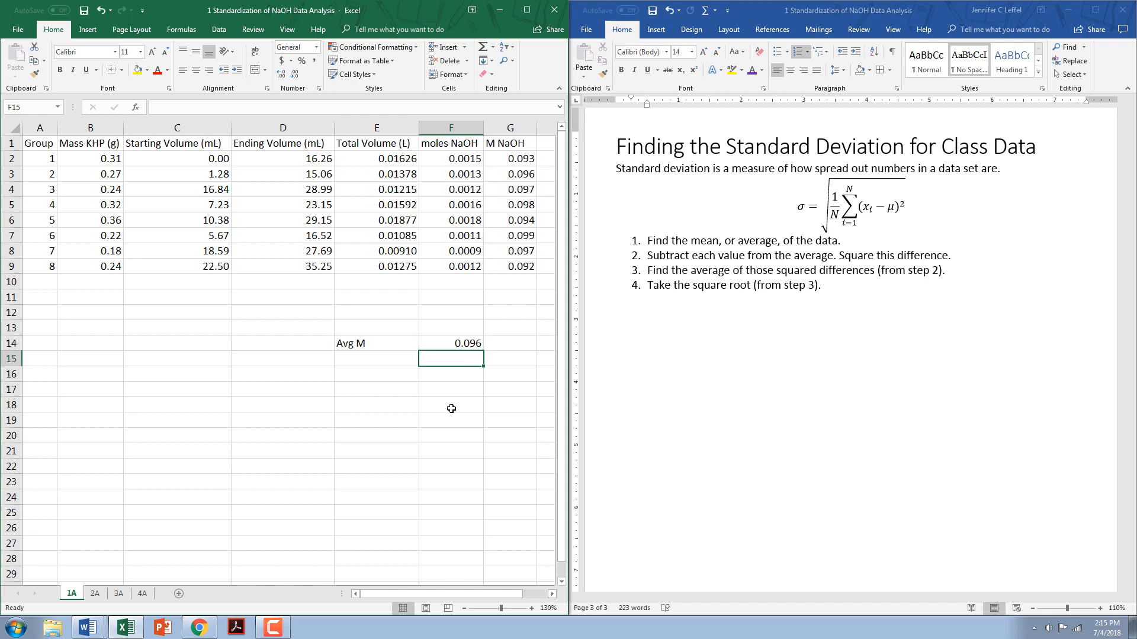
pyautogui.click(471, 347)
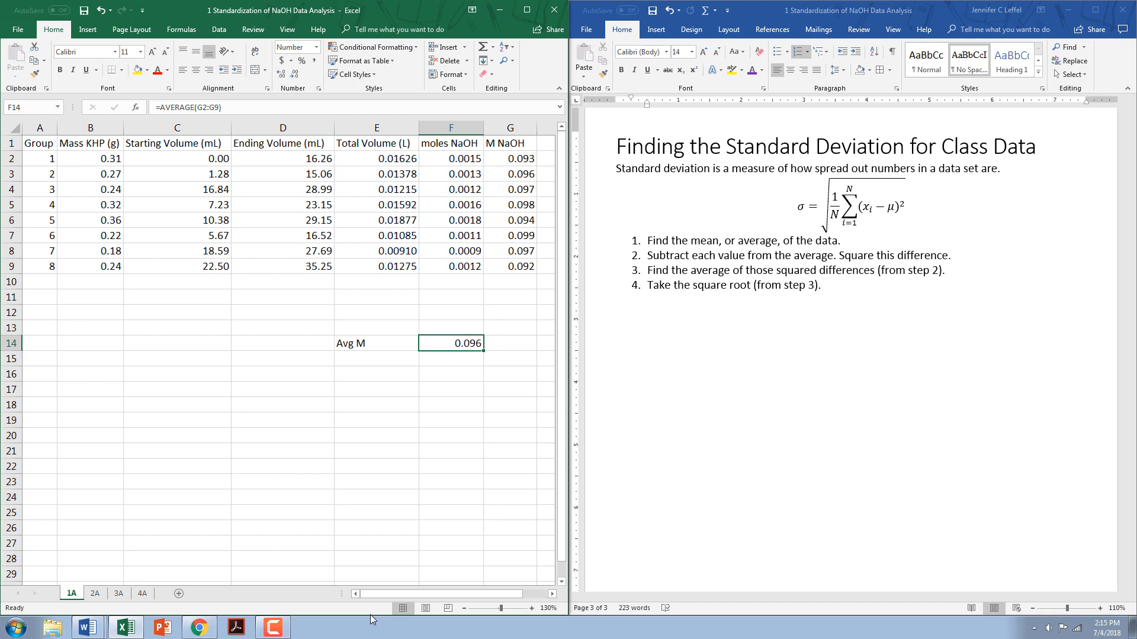
# Enter the header "Diff Squared" in cell H1.
pyautogui.click(545, 145)
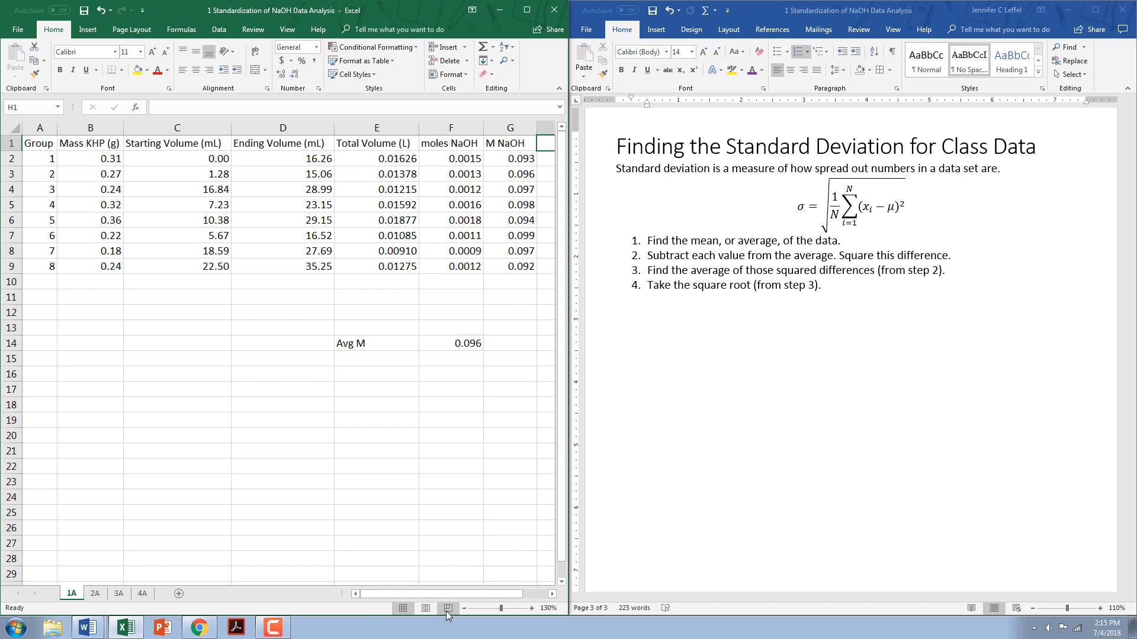
pyautogui.moveTo(456, 596); pyautogui.dragTo(480, 596)
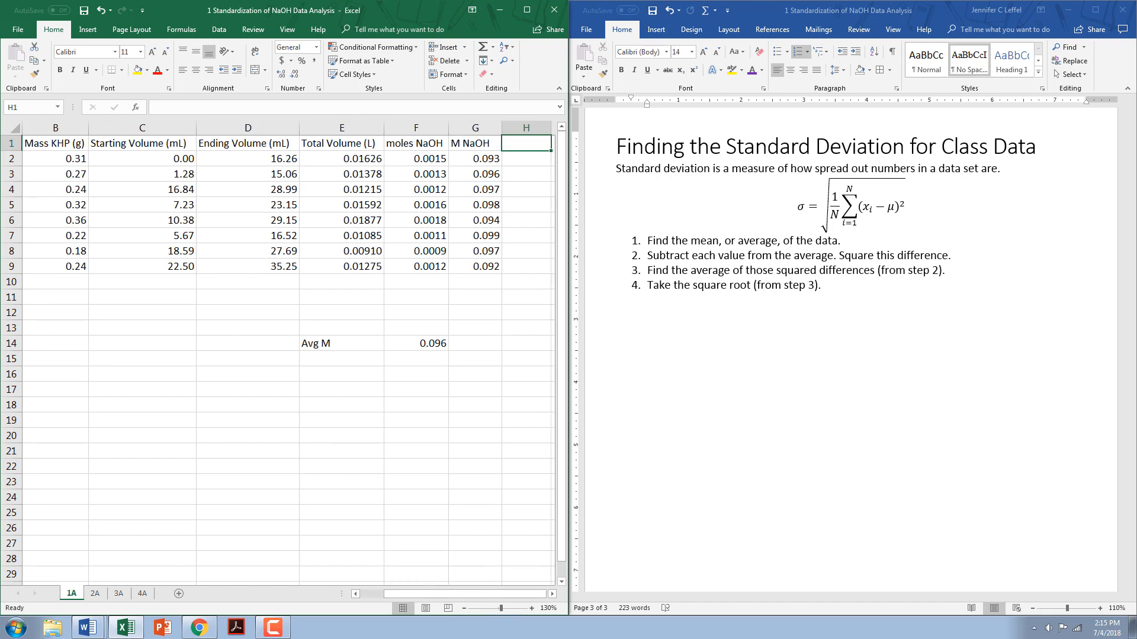
pyautogui.click(490, 160)
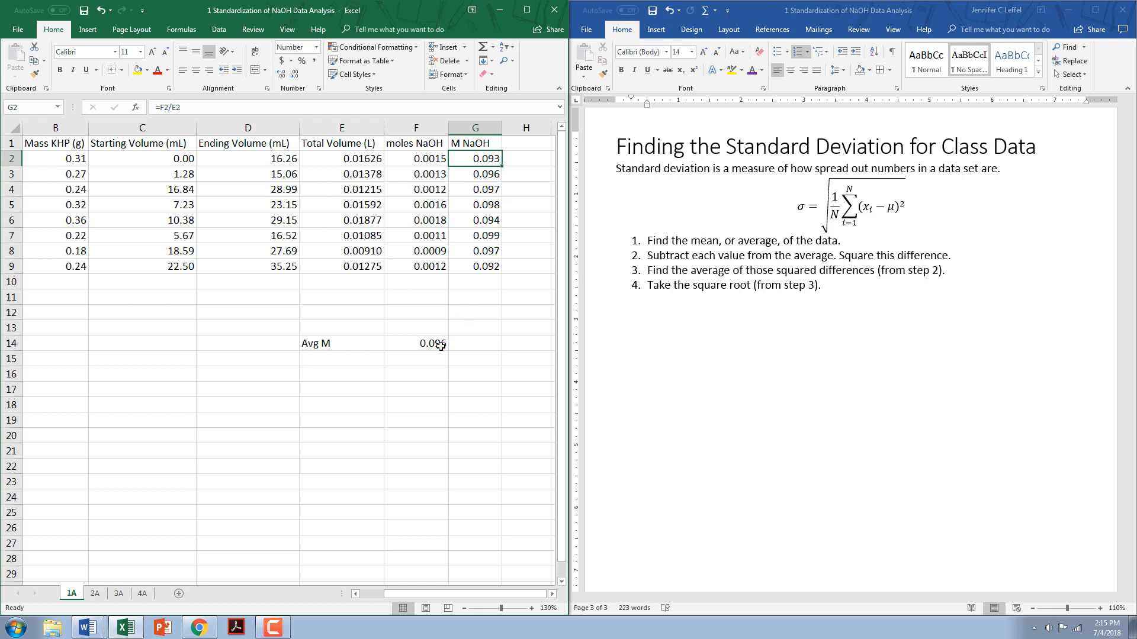
pyautogui.click(541, 145)
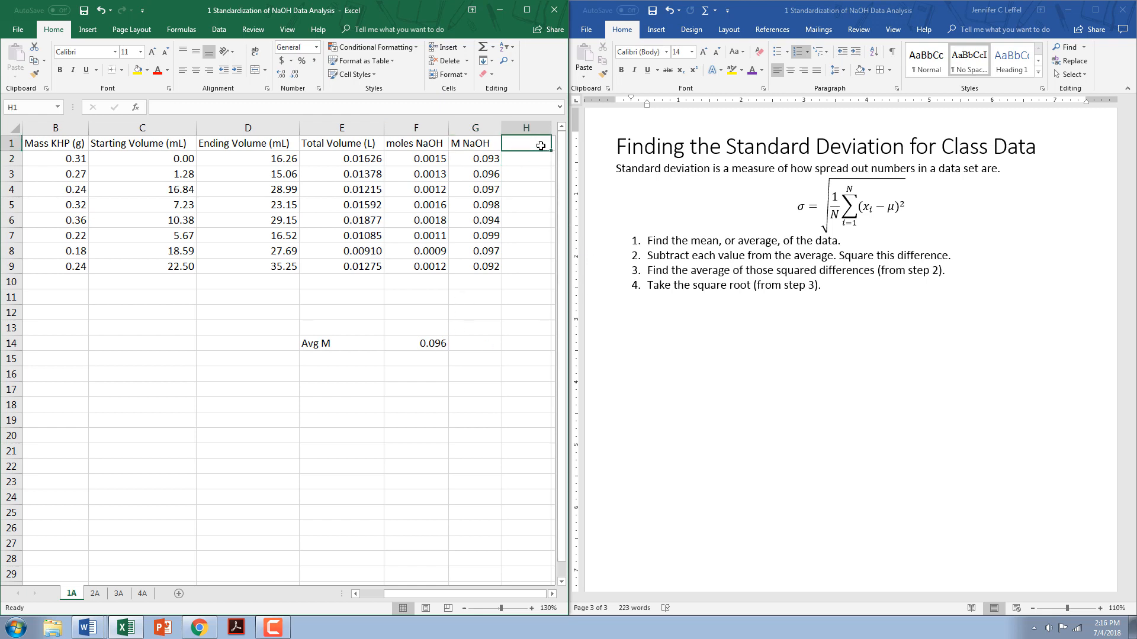
pyautogui.write('Diff')
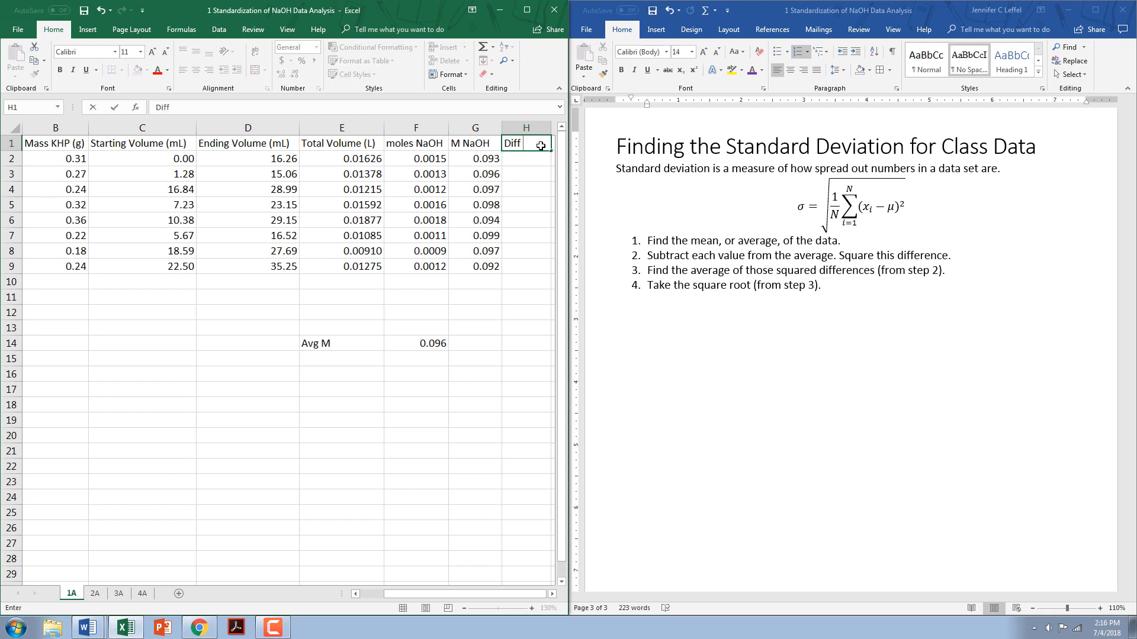
pyautogui.write(' Squared')
pyautogui.press('Return')
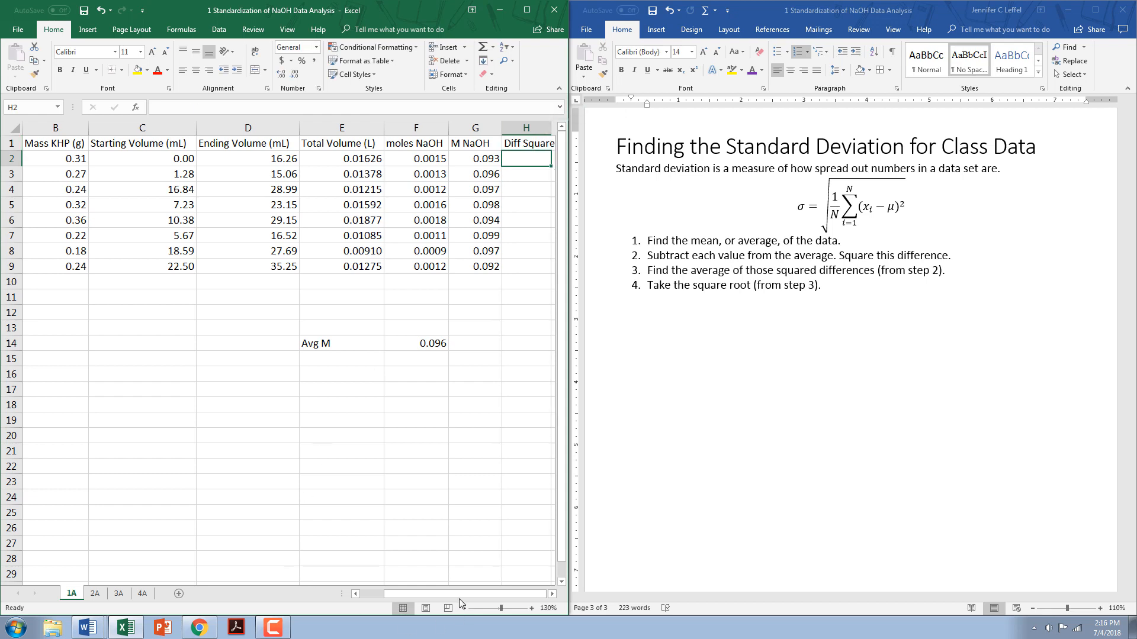
# Widen column H so the "Diff Squared" header fits inside it.
pyautogui.click(549, 595)
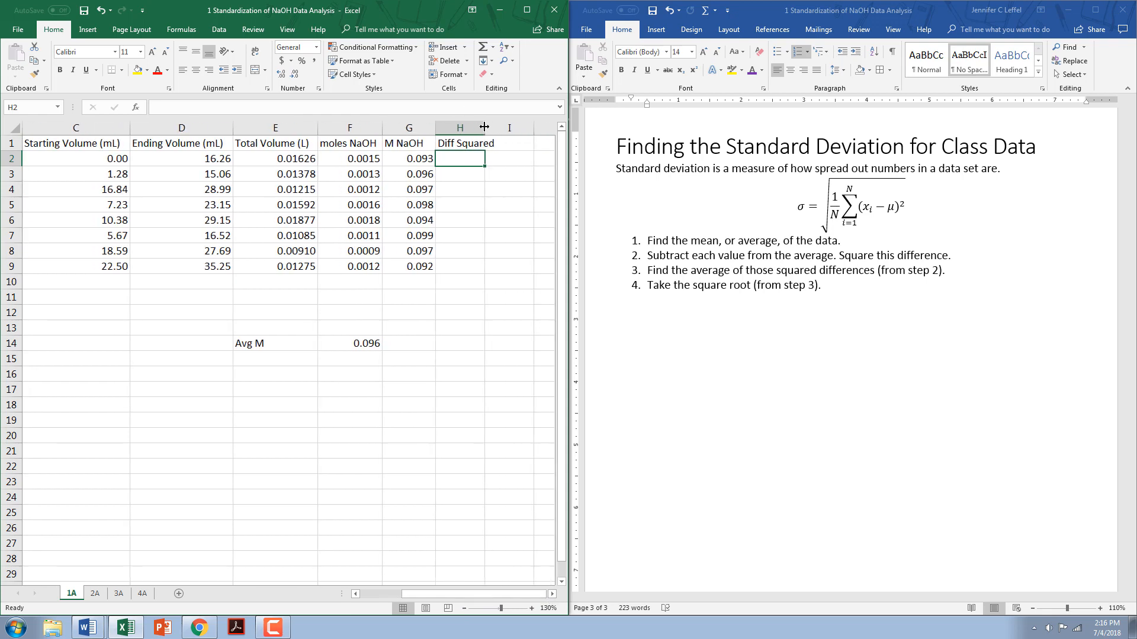
pyautogui.moveTo(485, 127); pyautogui.dragTo(501, 126)
pyautogui.click(462, 360)
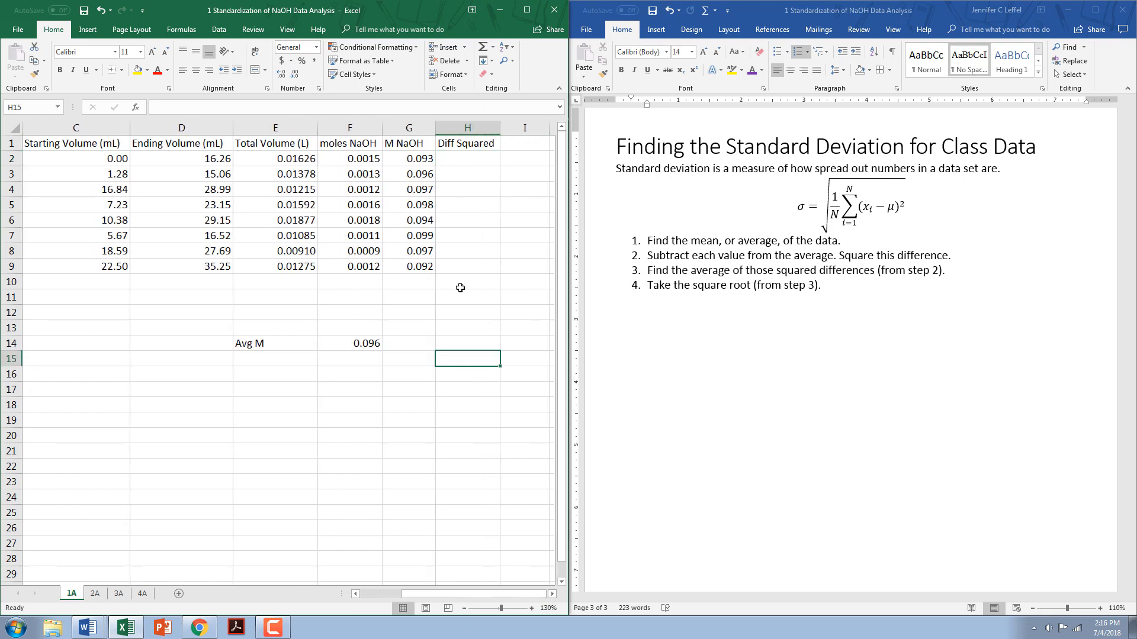
# Define the workbook-scope name "avgm" for the average molarity cell F14.
pyautogui.click(366, 348)
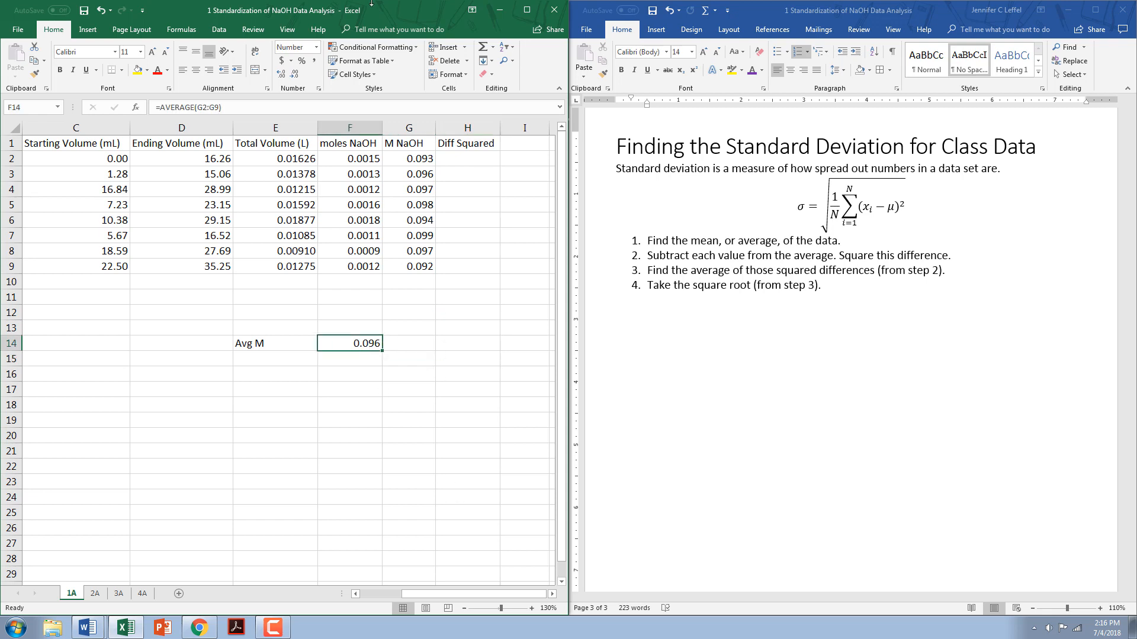
pyautogui.click(189, 31)
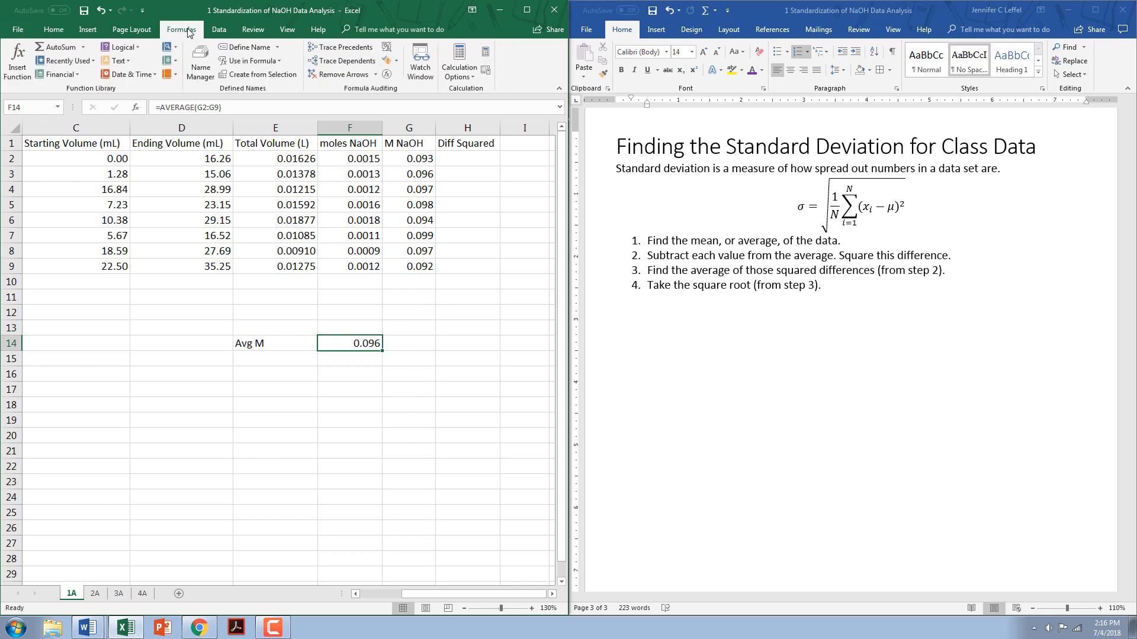
pyautogui.click(279, 46)
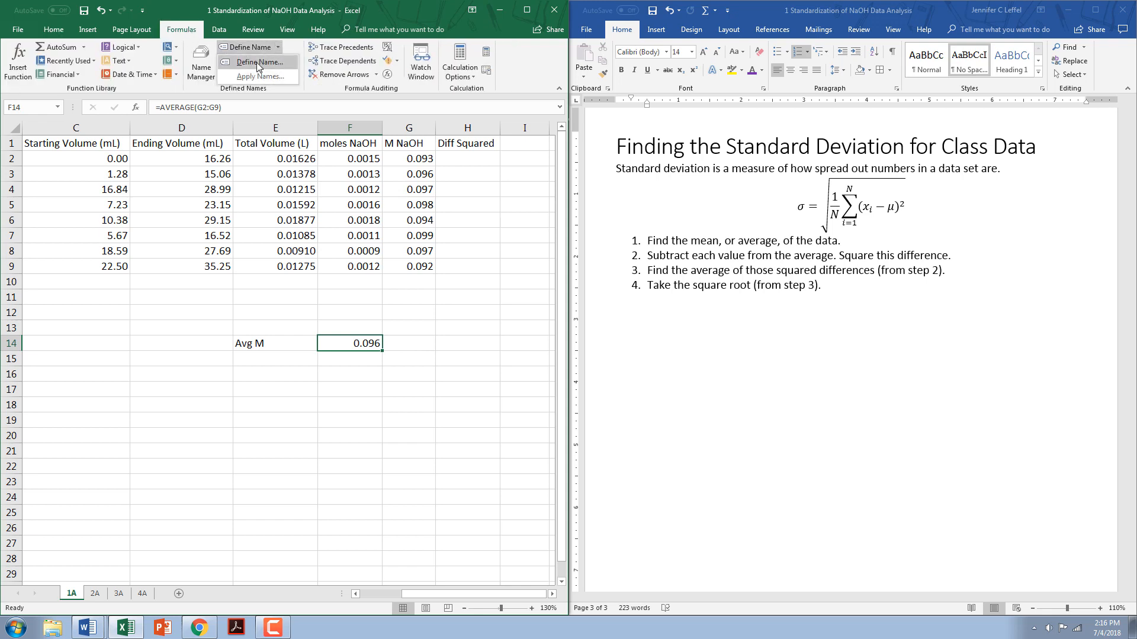
pyautogui.click(257, 62)
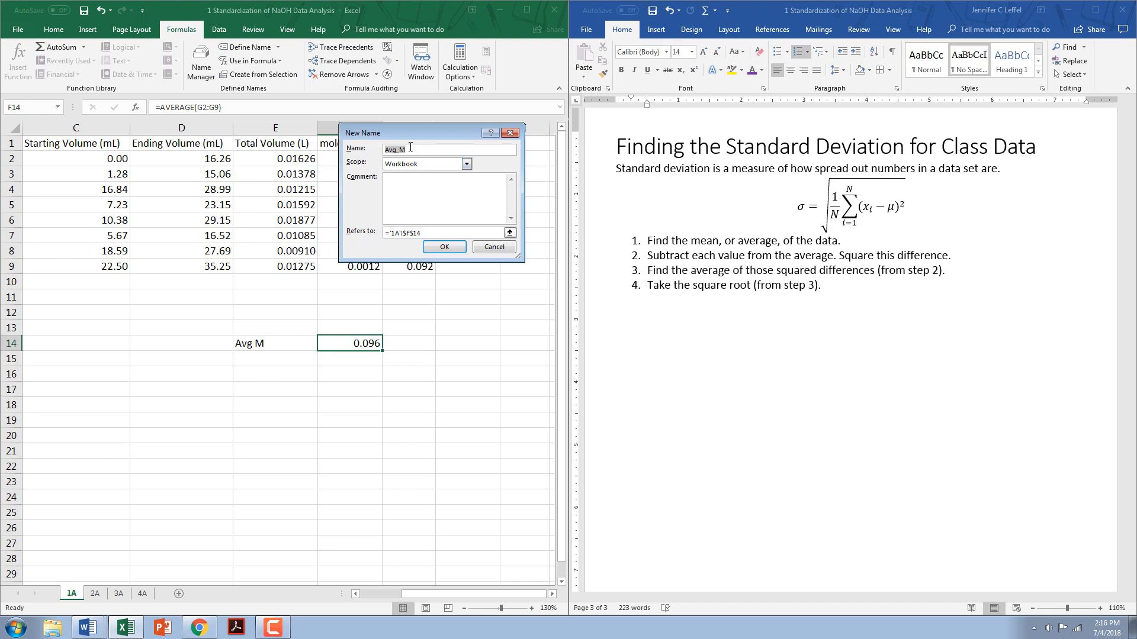
pyautogui.write('avgm')
pyautogui.press('Return')
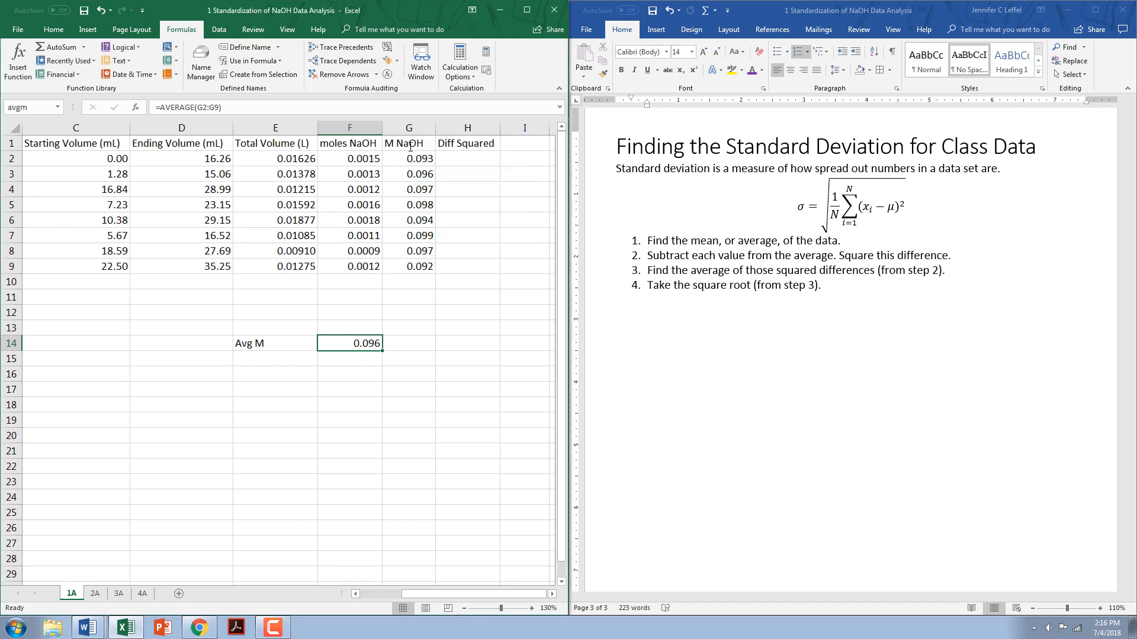
# Calculate the squared difference in H2 with =(G2-avgm)^2 and fill the formula down to H9.
pyautogui.click(460, 162)
pyautogui.write('=')
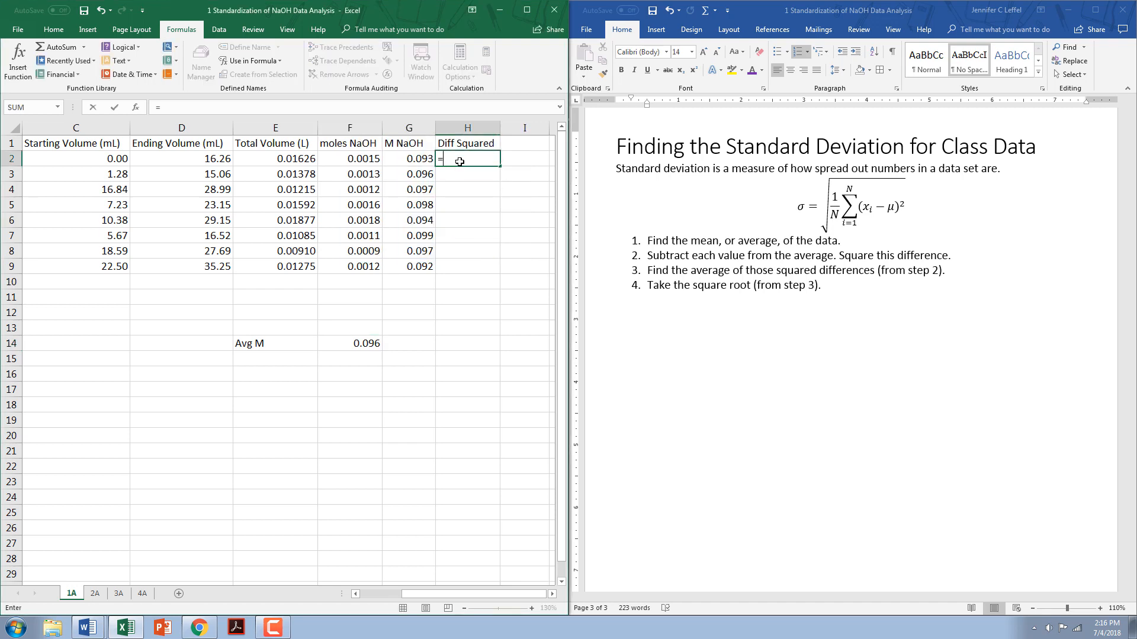
pyautogui.click(422, 159)
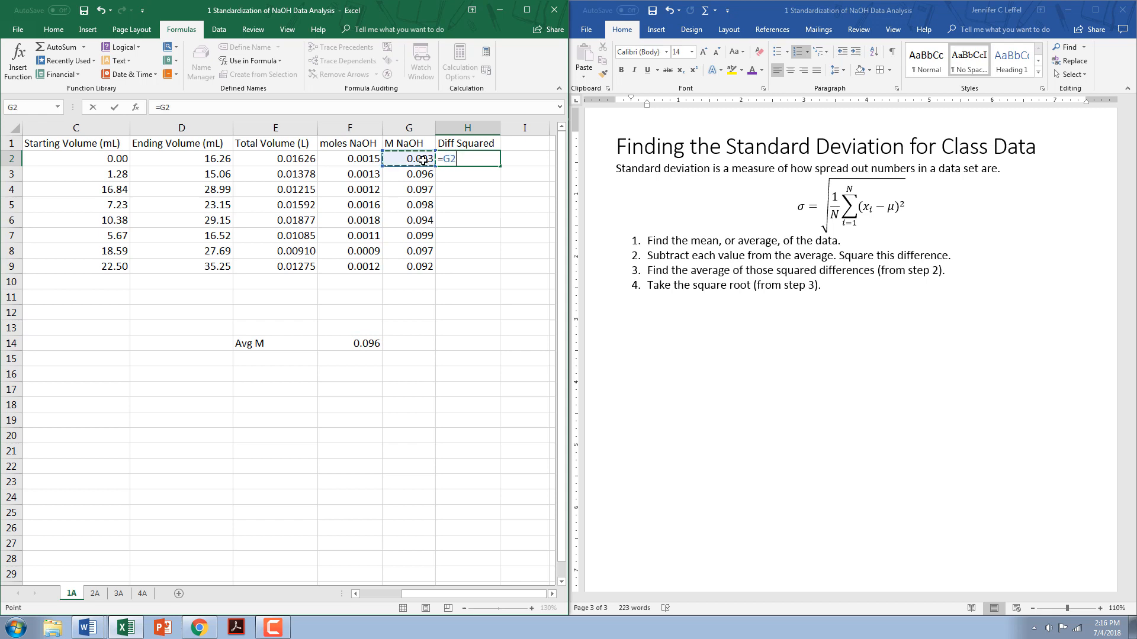
pyautogui.write('-avgm')
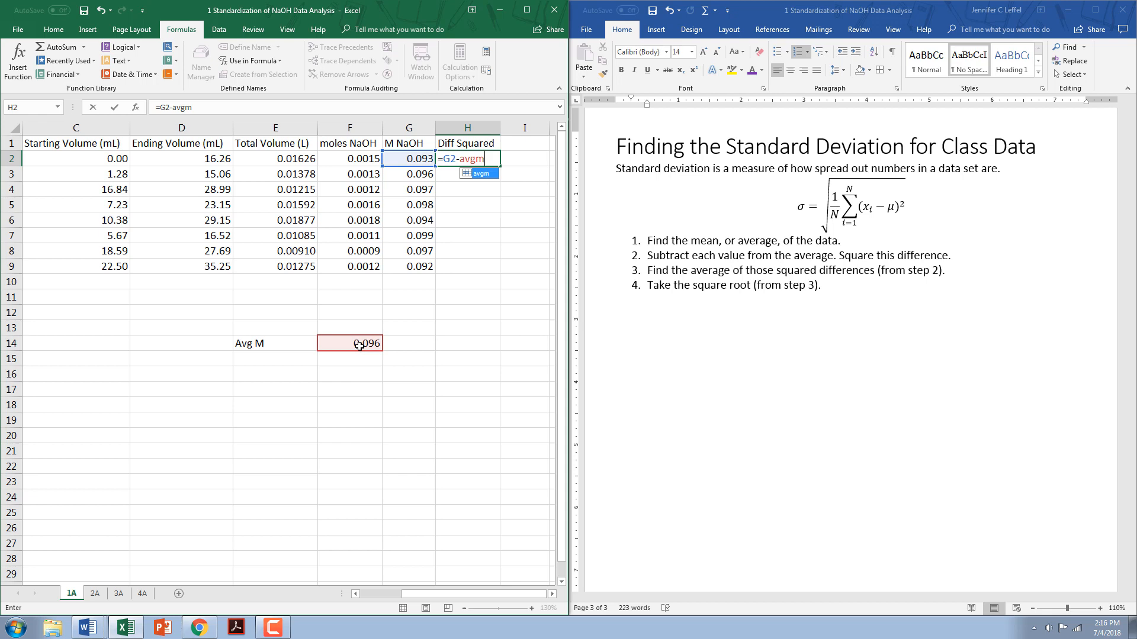
pyautogui.write(')')
pyautogui.click(446, 156)
pyautogui.write('(')
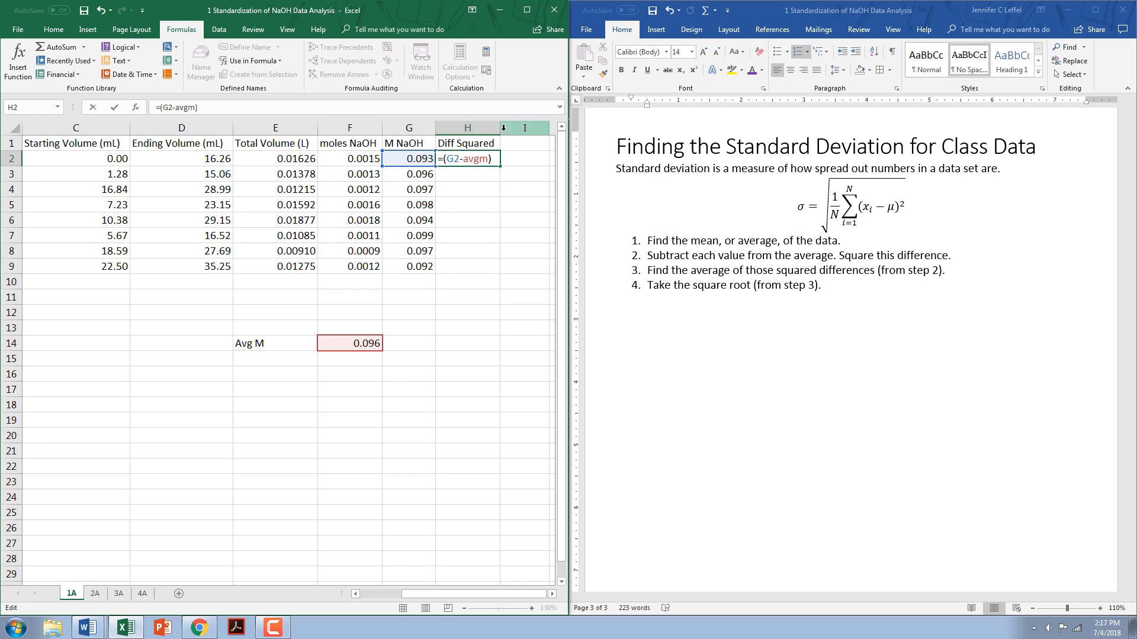
pyautogui.write('^2')
pyautogui.press('Return')
pyautogui.click(496, 159)
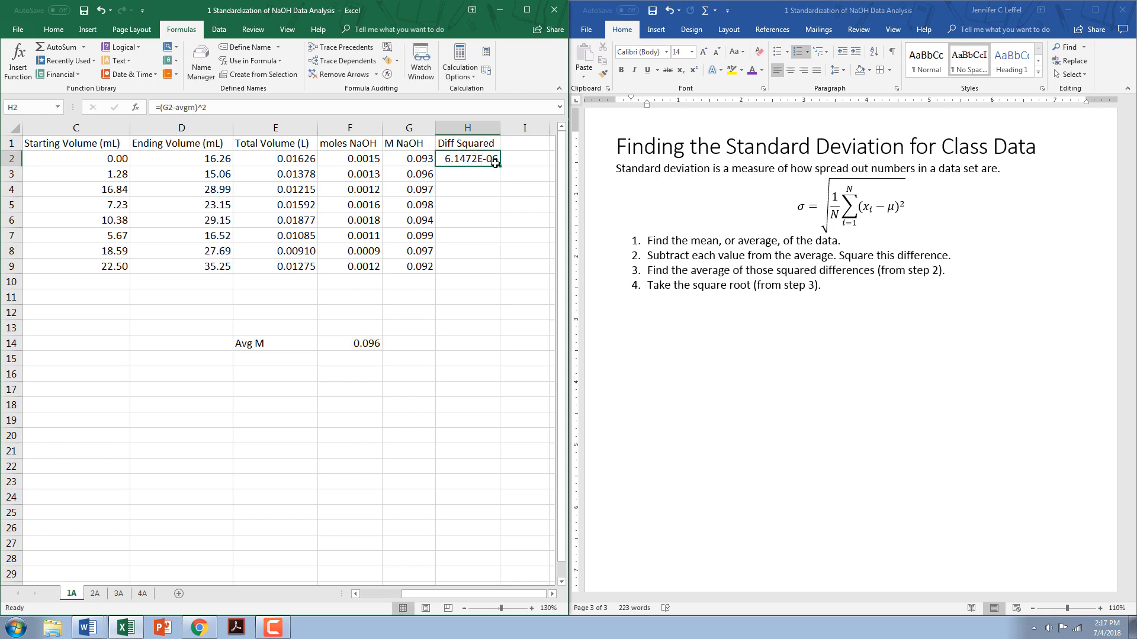
pyautogui.moveTo(501, 167); pyautogui.dragTo(501, 273)
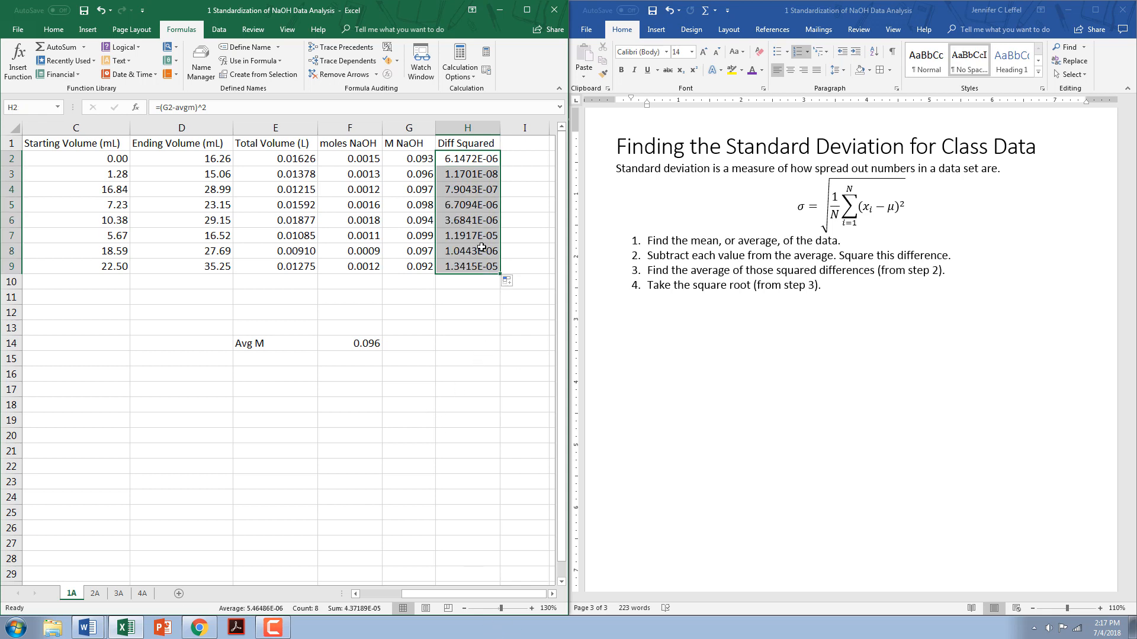
# Inspect the cell references in the copied squared-difference formulas in H4 and H8.
pyautogui.doubleClick(492, 191)
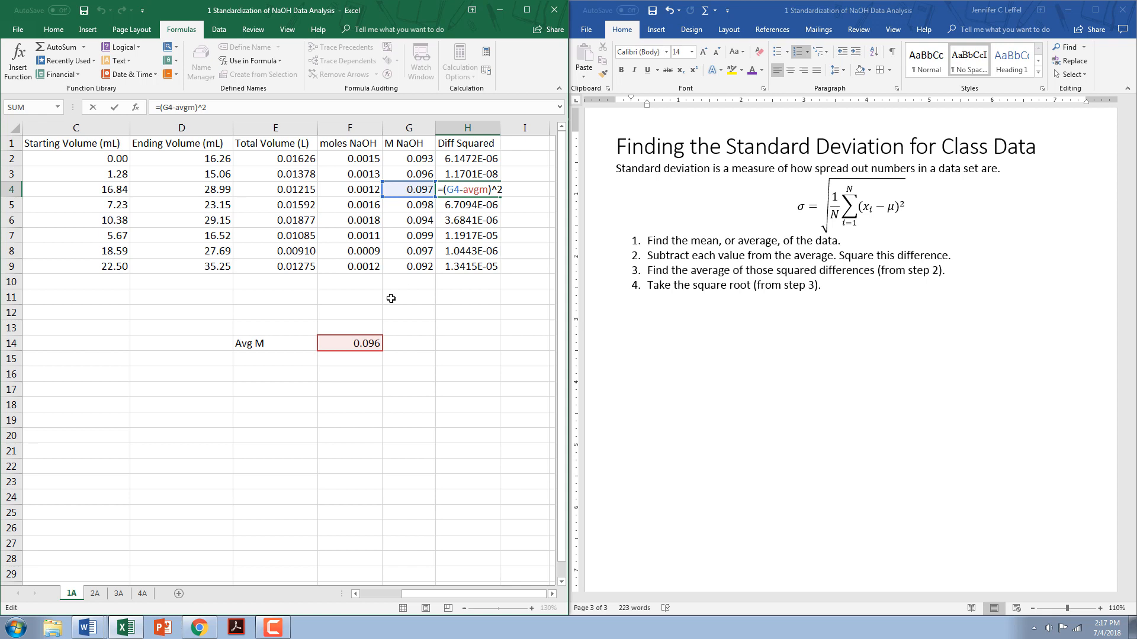
pyautogui.press('Return')
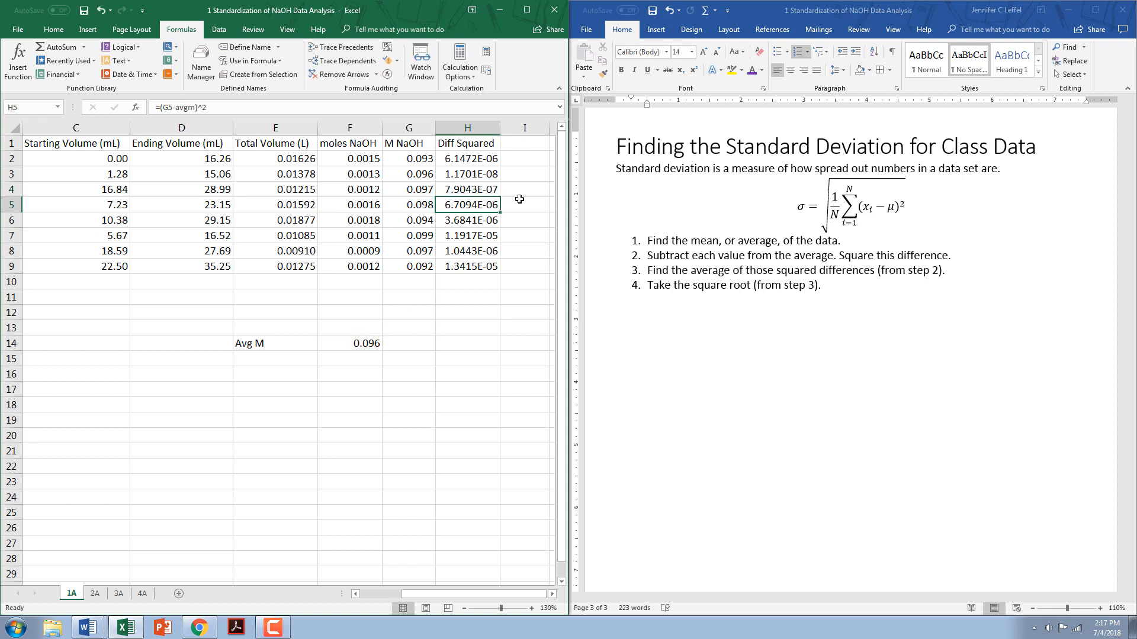
pyautogui.doubleClick(480, 249)
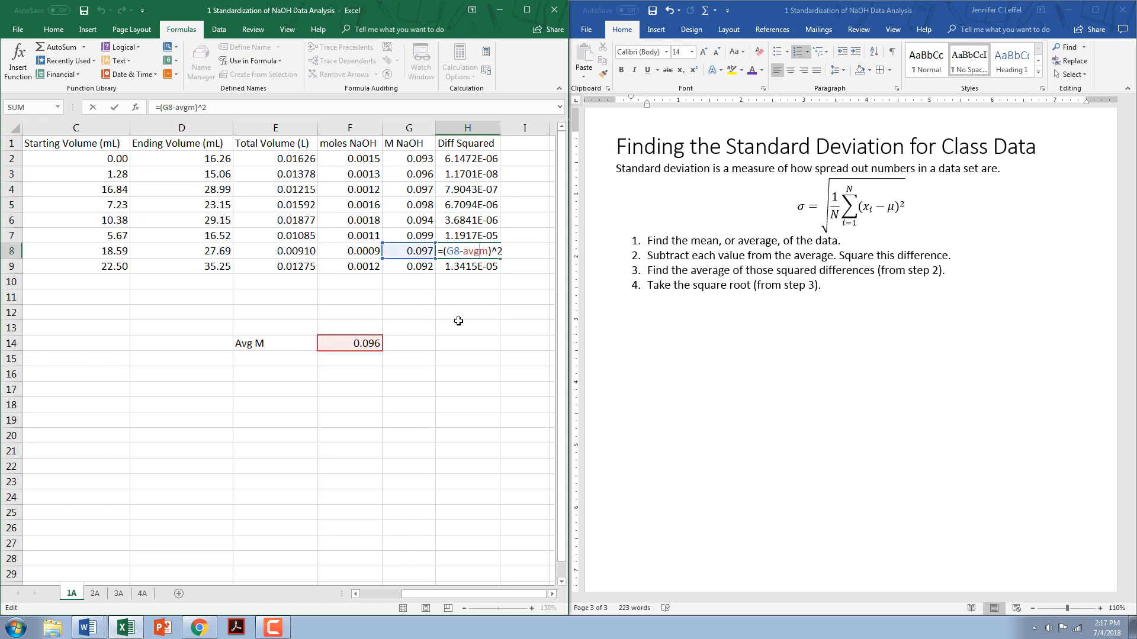
pyautogui.press('Return')
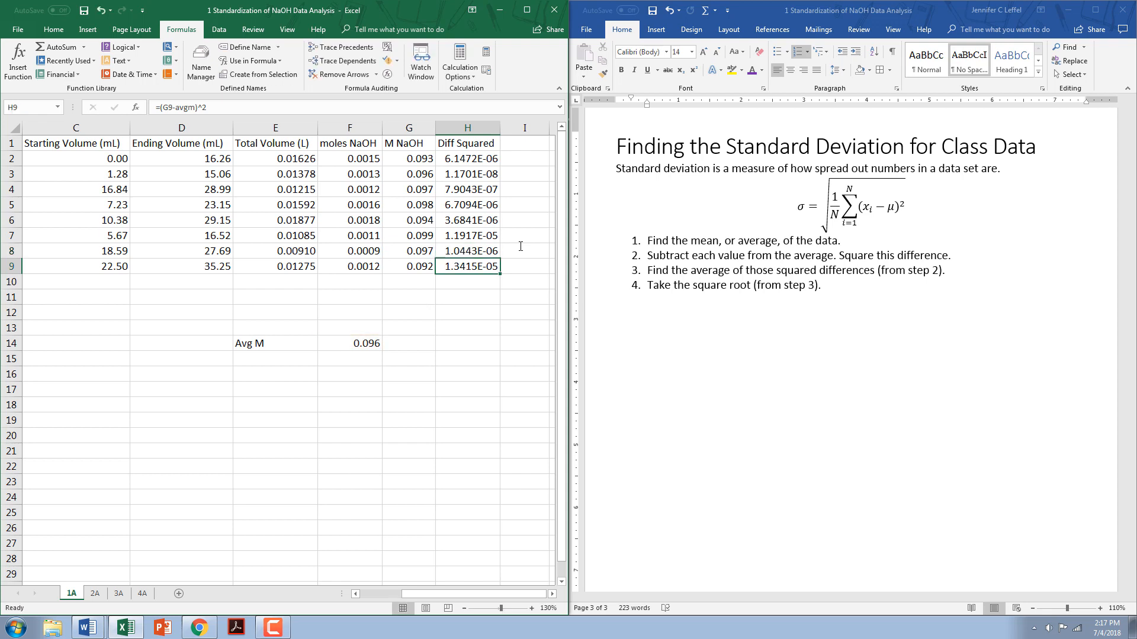
pyautogui.click(360, 343)
pyautogui.rightClick(359, 344)
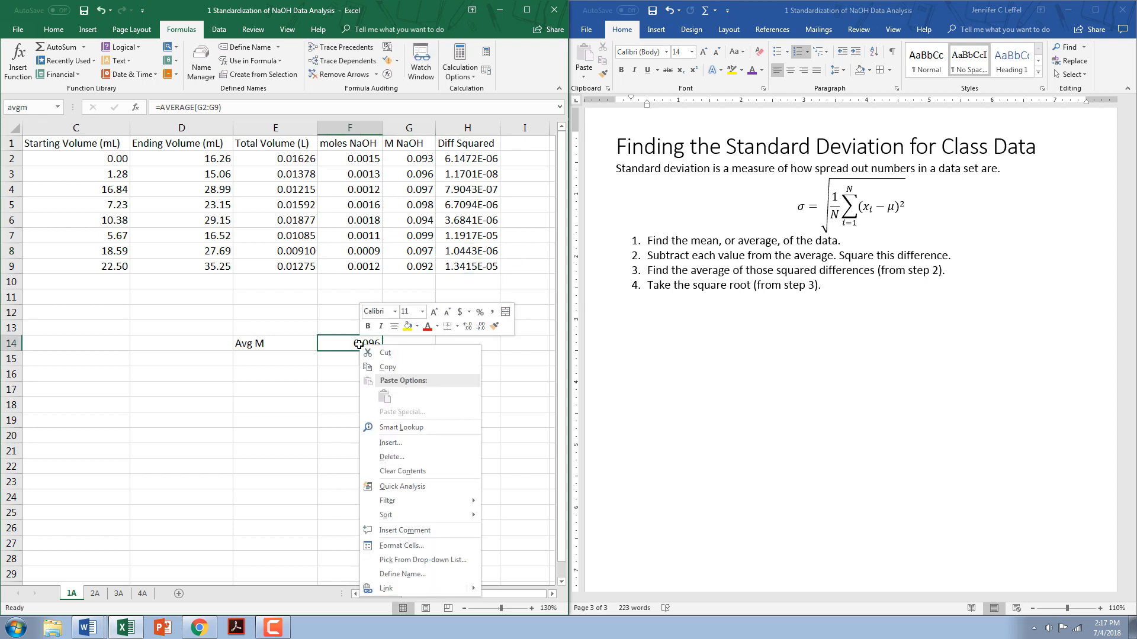
pyautogui.click(343, 363)
pyautogui.click(355, 361)
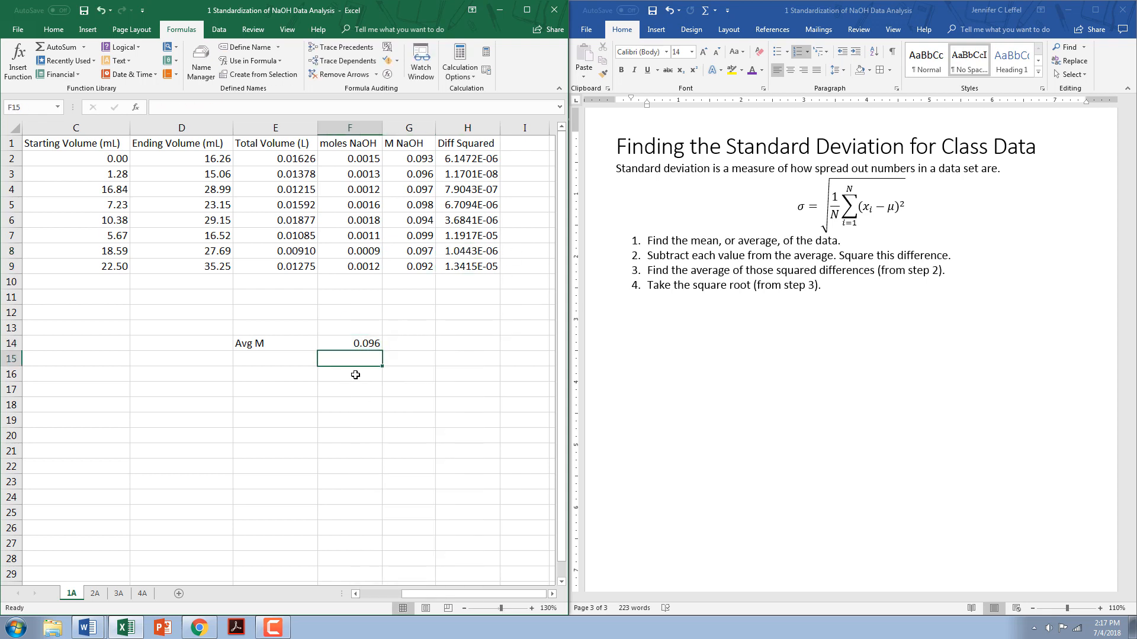
pyautogui.click(355, 375)
pyautogui.click(361, 395)
pyautogui.click(365, 414)
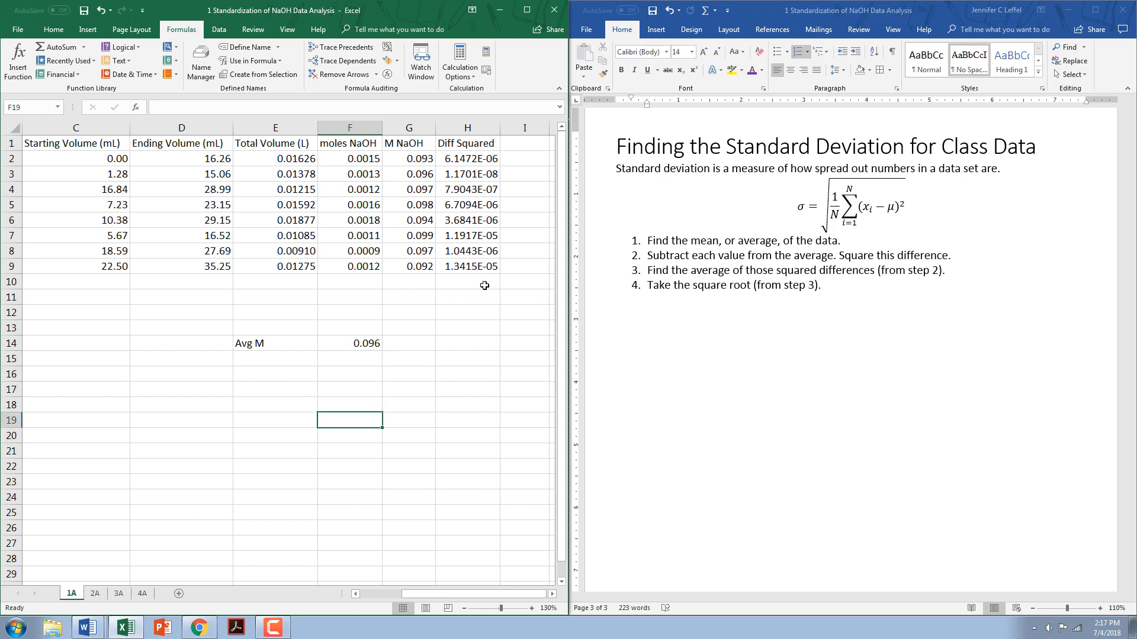
# Format the squared differences in H2:H9 as Number with eight decimal places.
pyautogui.moveTo(483, 158); pyautogui.dragTo(487, 263)
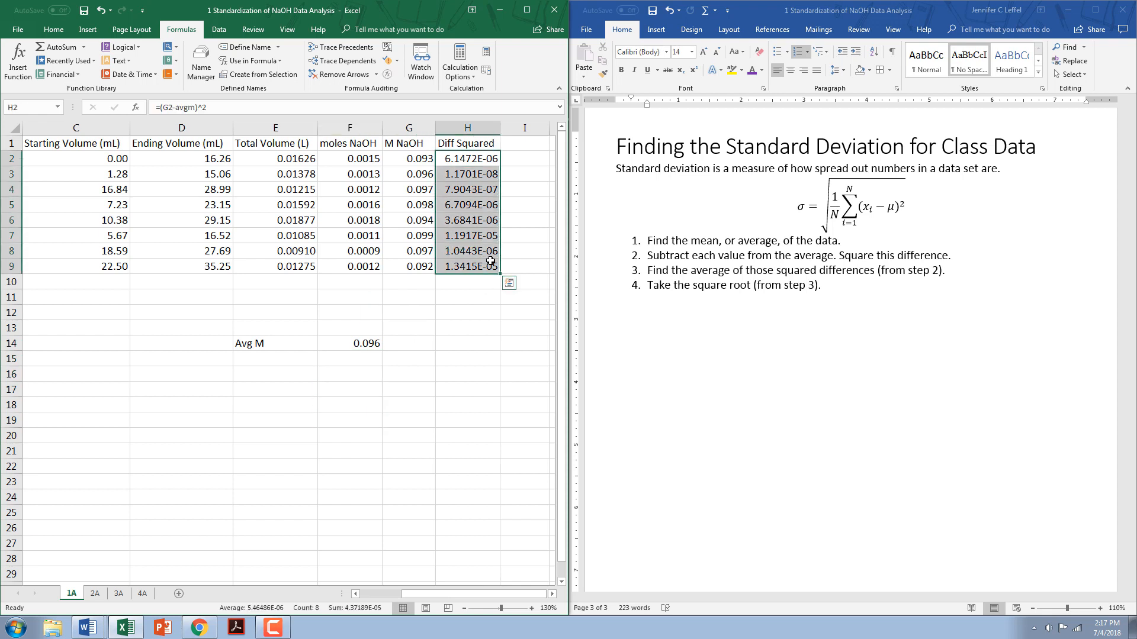
pyautogui.click(53, 30)
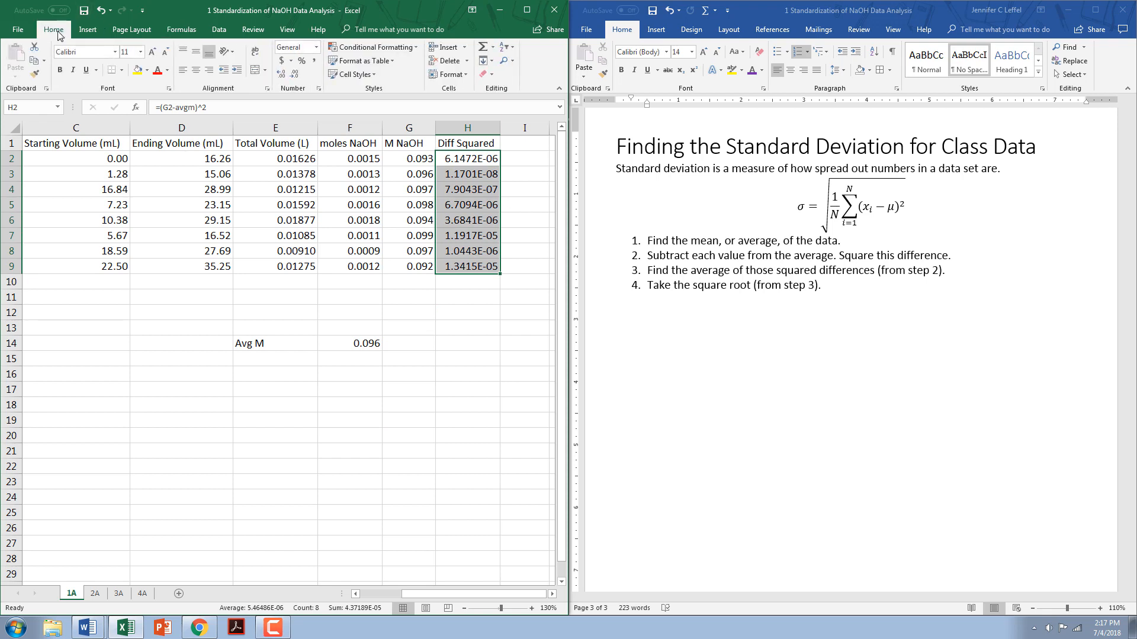
pyautogui.click(316, 53)
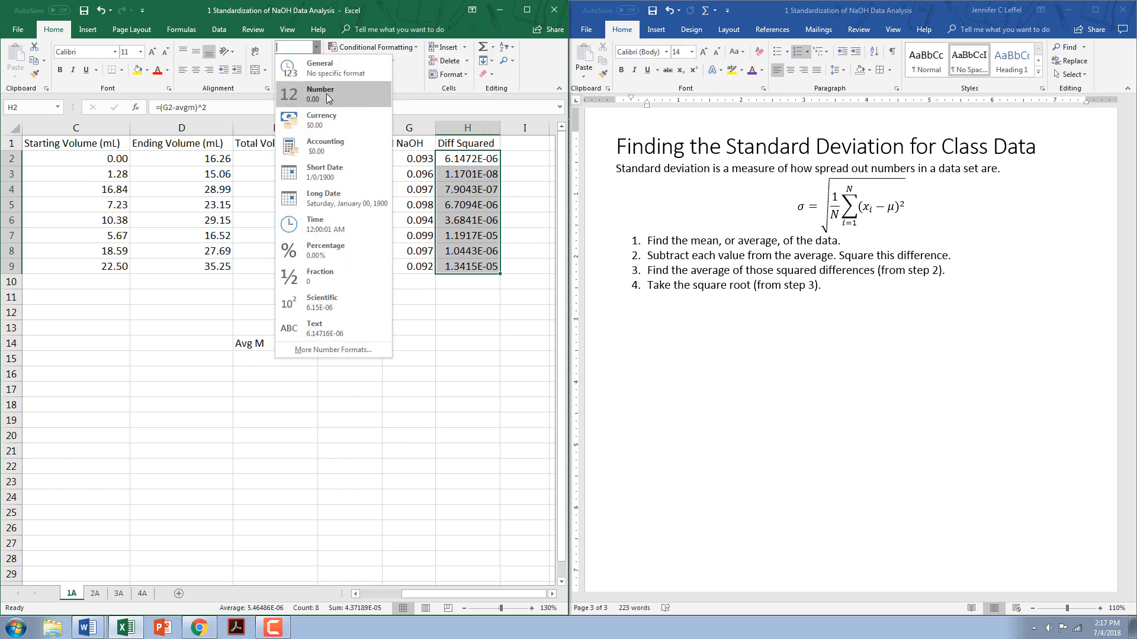
pyautogui.click(327, 96)
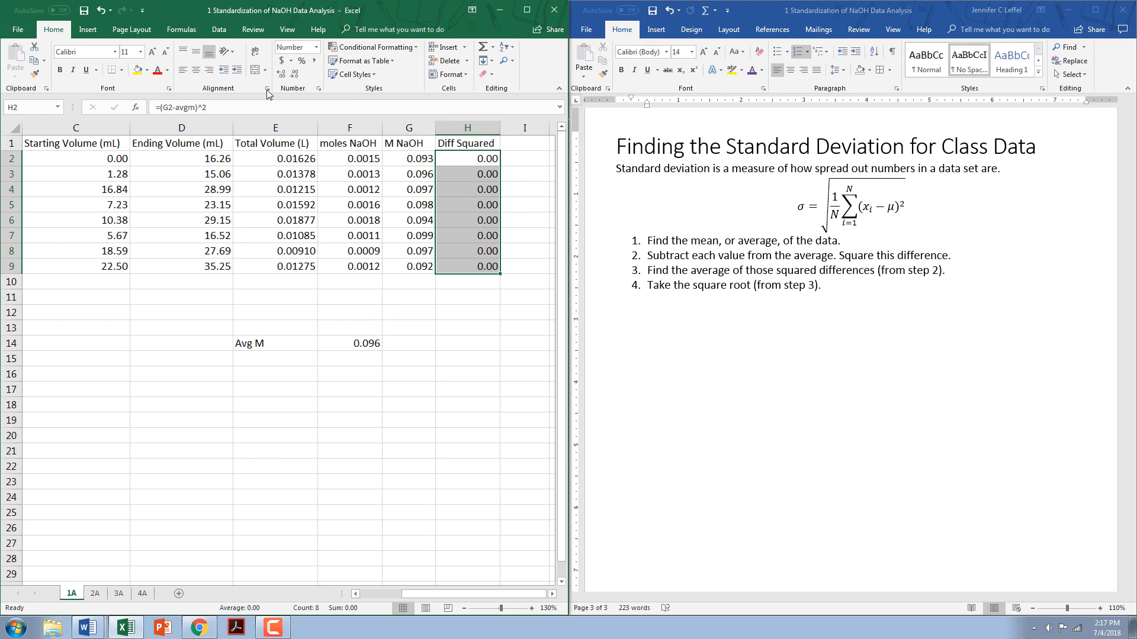
pyautogui.click(285, 77)
pyautogui.click(285, 78)
pyautogui.click(285, 77)
pyautogui.rightClick(285, 78)
pyautogui.click(284, 77)
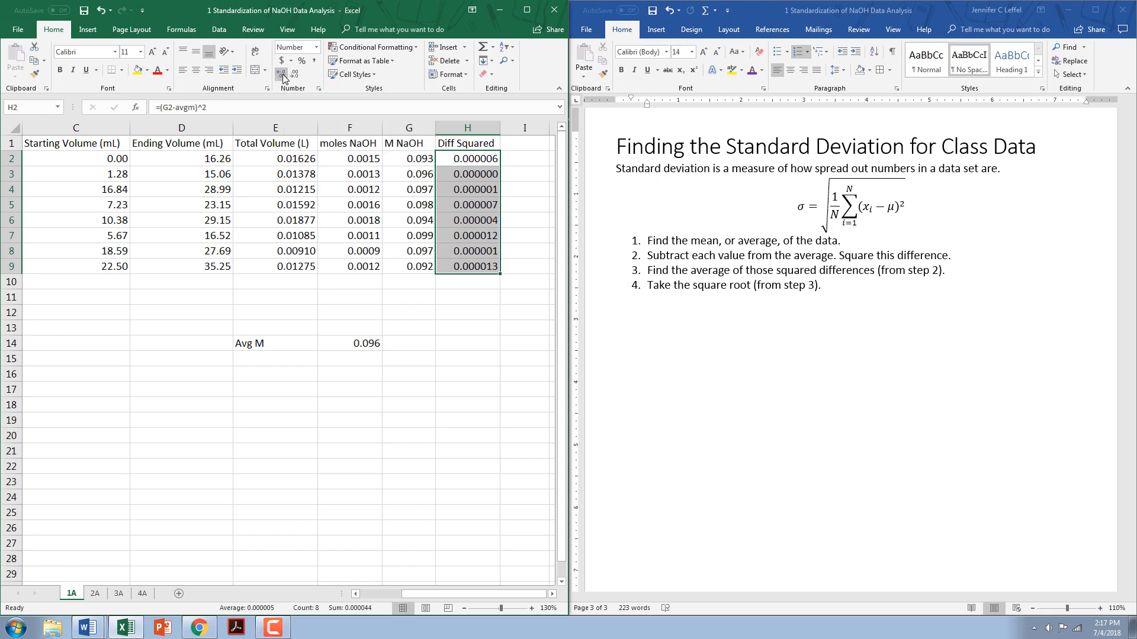
pyautogui.click(284, 77)
pyautogui.click(283, 77)
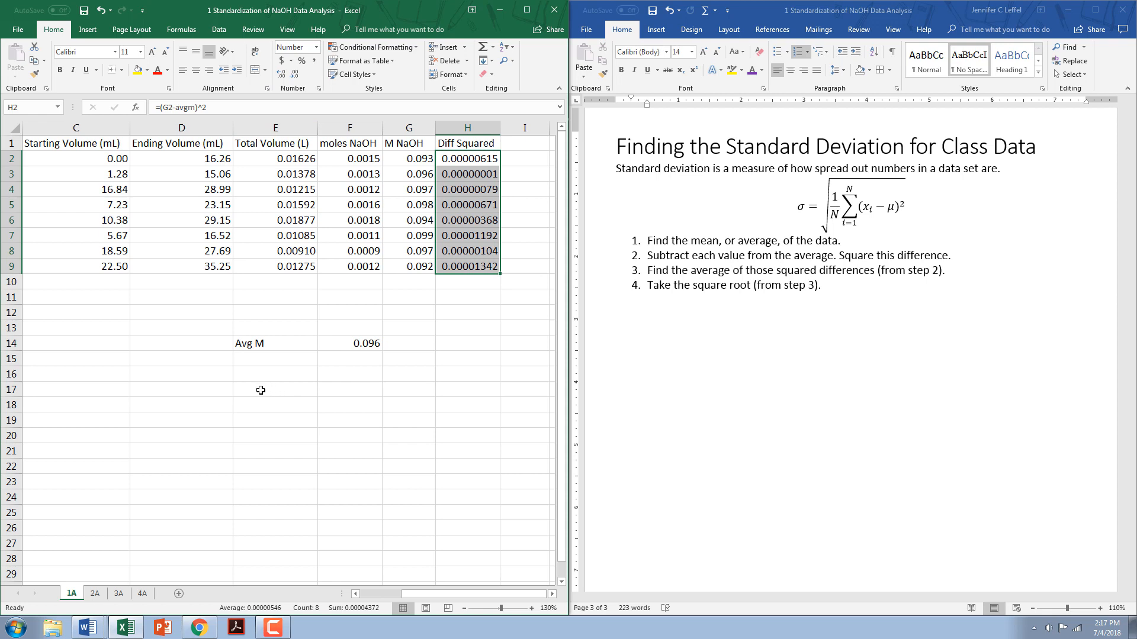
# Enter the label "Avg Diff Sq" in cell E15.
pyautogui.click(283, 358)
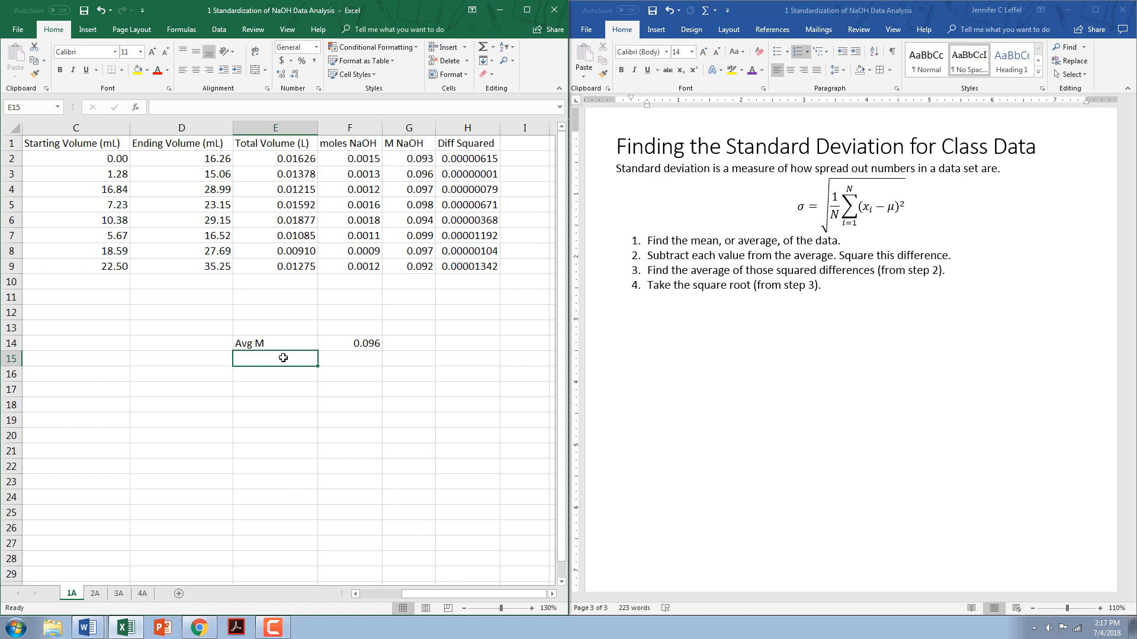
pyautogui.write('Avg')
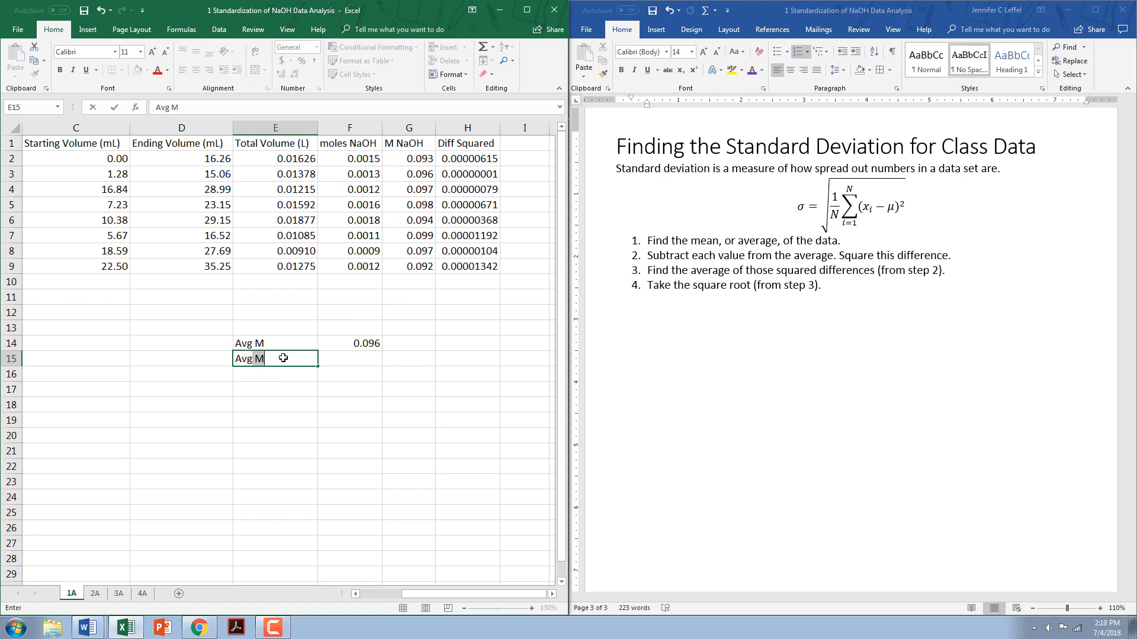
pyautogui.write(' Diff Sq')
pyautogui.press('Tab')
# Calculate the average of the squared differences in cell F15 with =AVERAGE(H2:H9).
pyautogui.write('=')
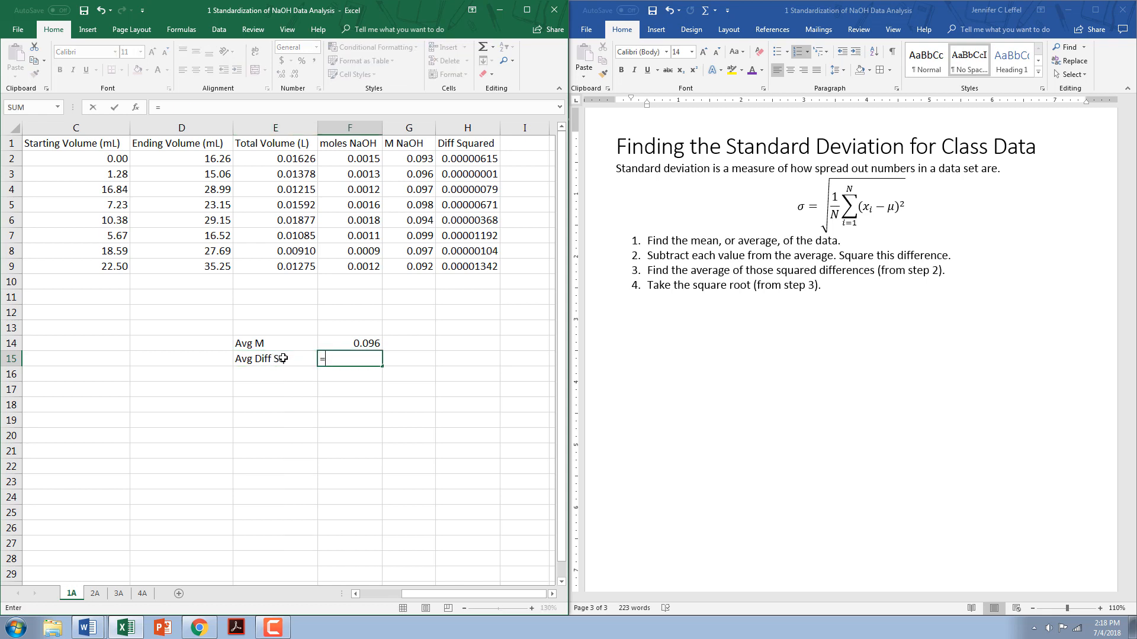
pyautogui.write('average(')
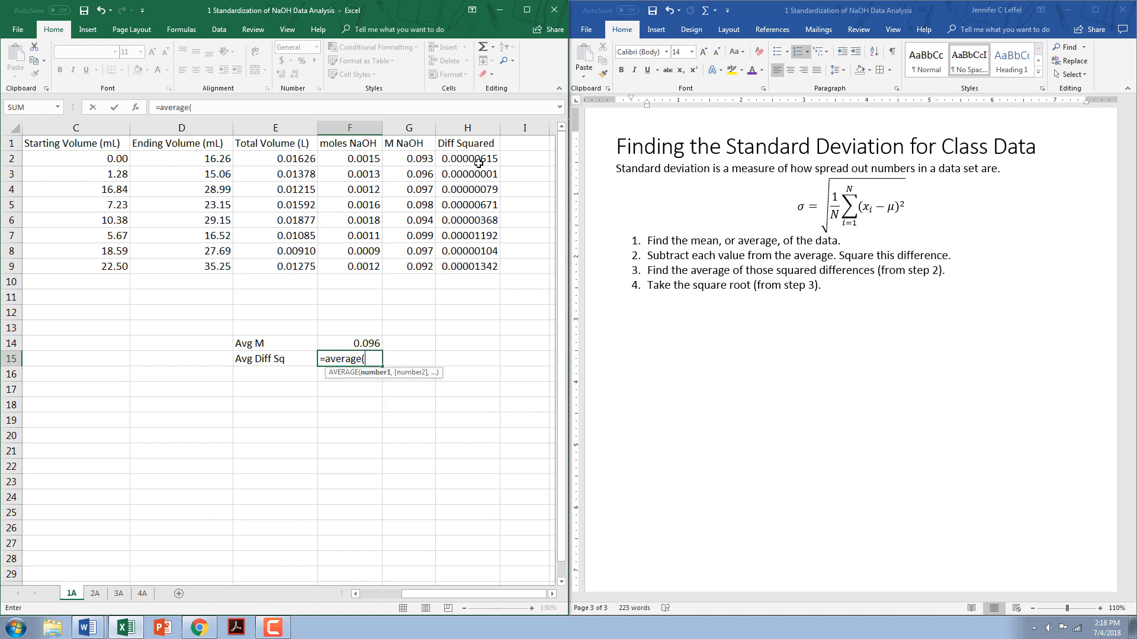
pyautogui.moveTo(479, 163); pyautogui.dragTo(478, 270)
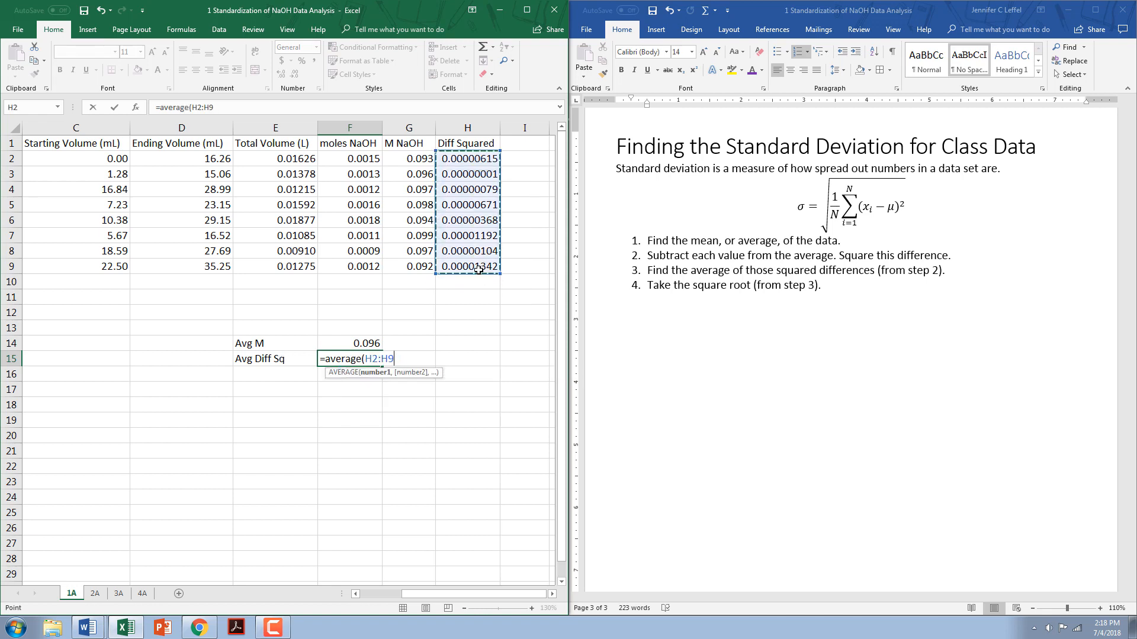
pyautogui.write(')')
pyautogui.press('Return')
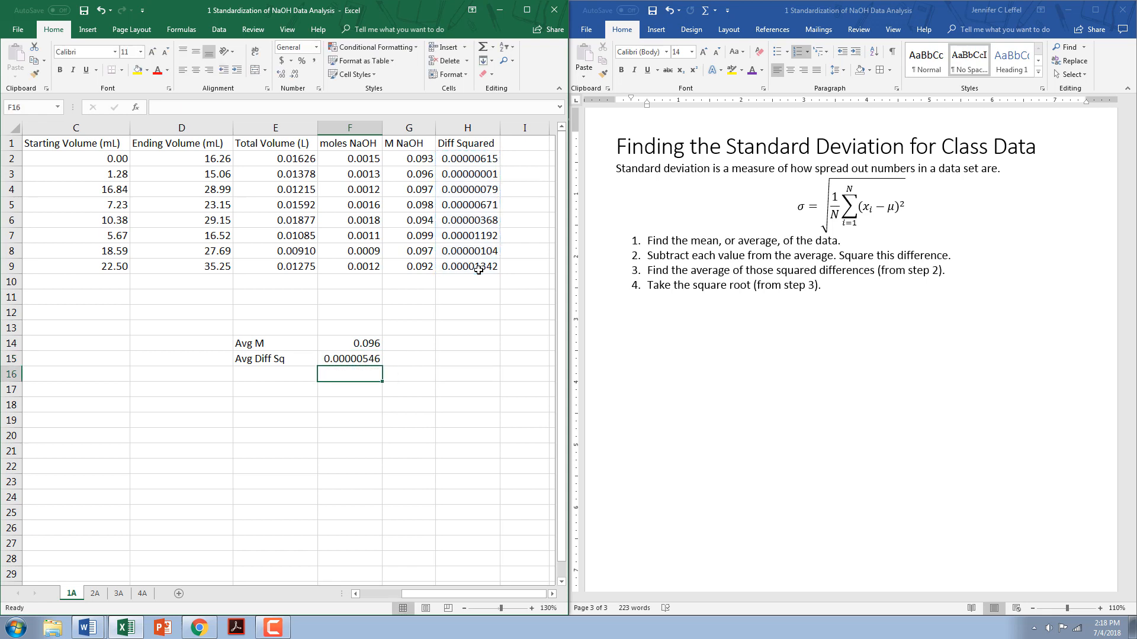
# Enter the label "Std Dev" in cell E16.
pyautogui.press('Left')
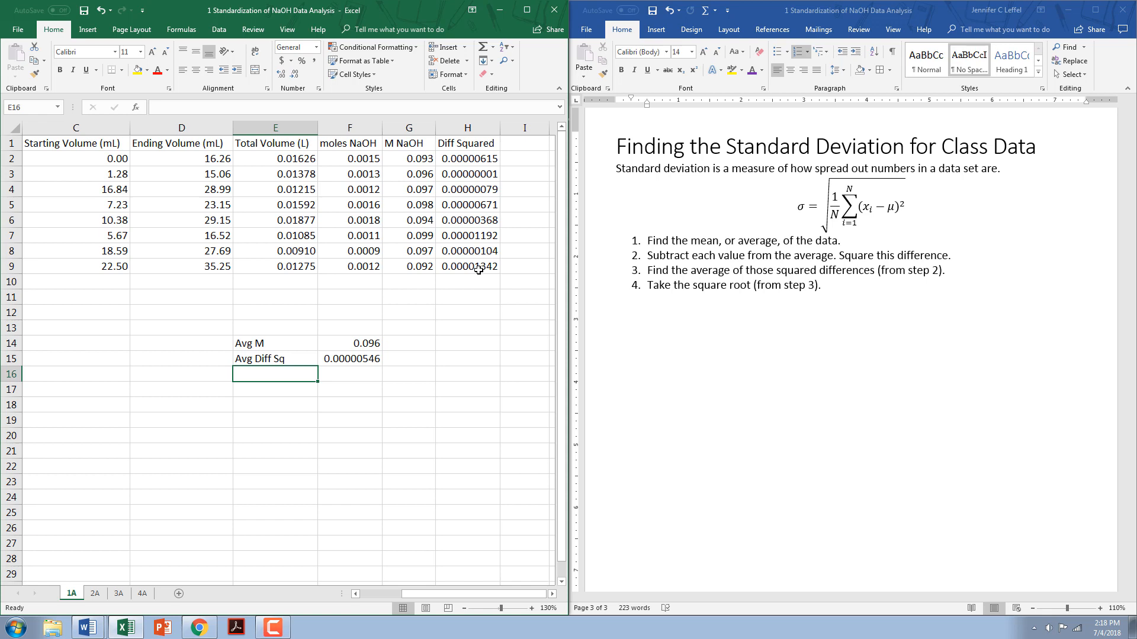
pyautogui.write('Std Dev')
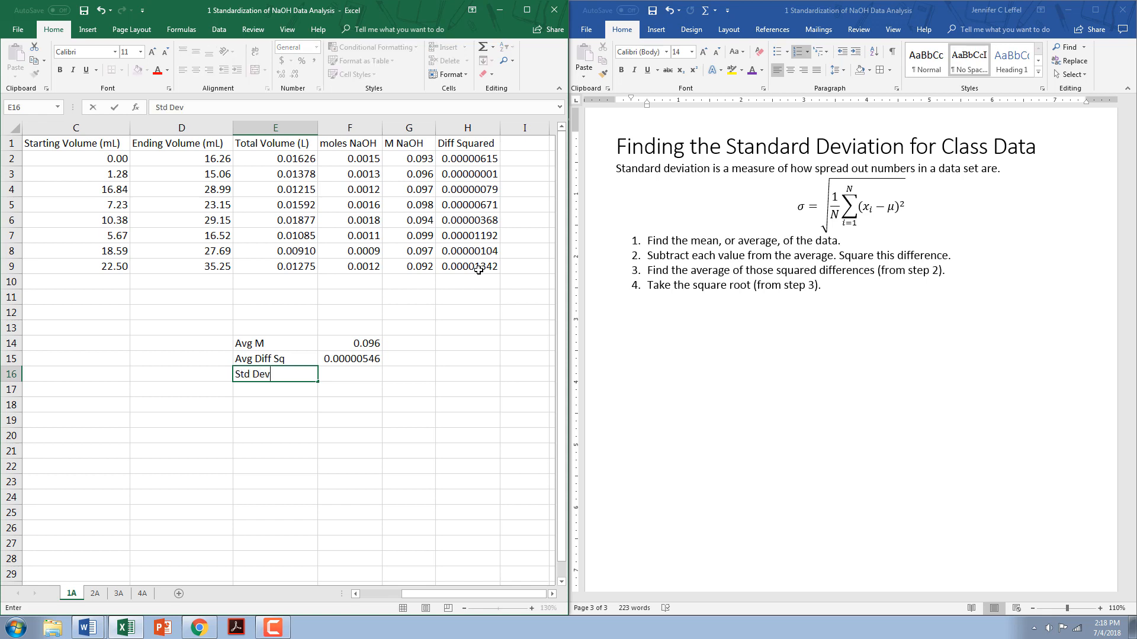
pyautogui.press('Tab')
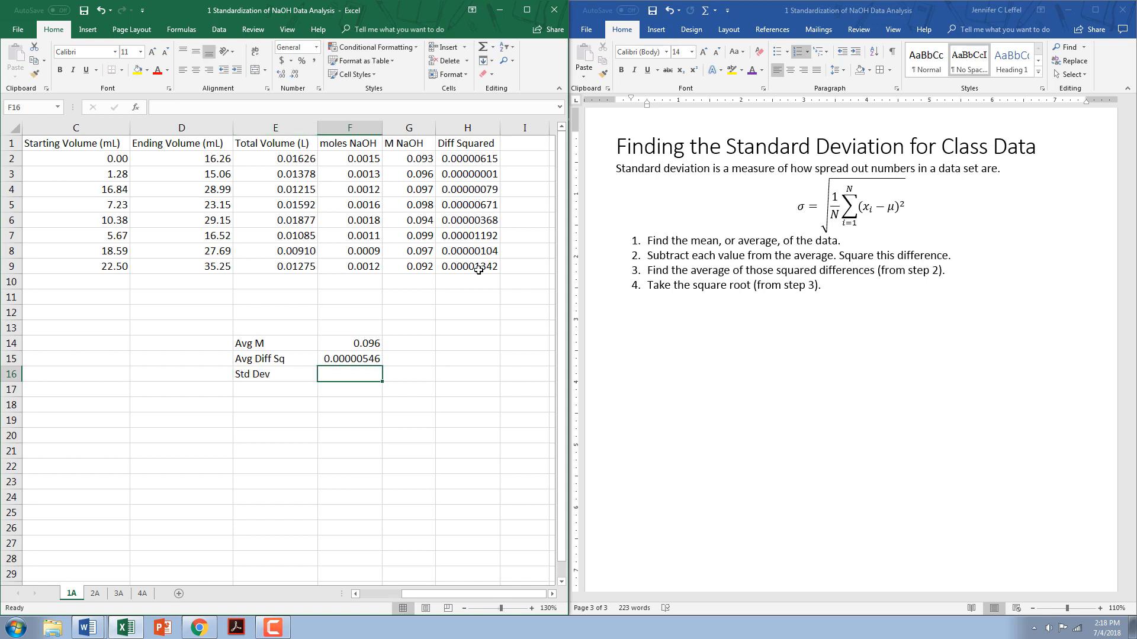
# Calculate the standard deviation in cell F16 with =SQRT(F15).
pyautogui.write('=sqrt')
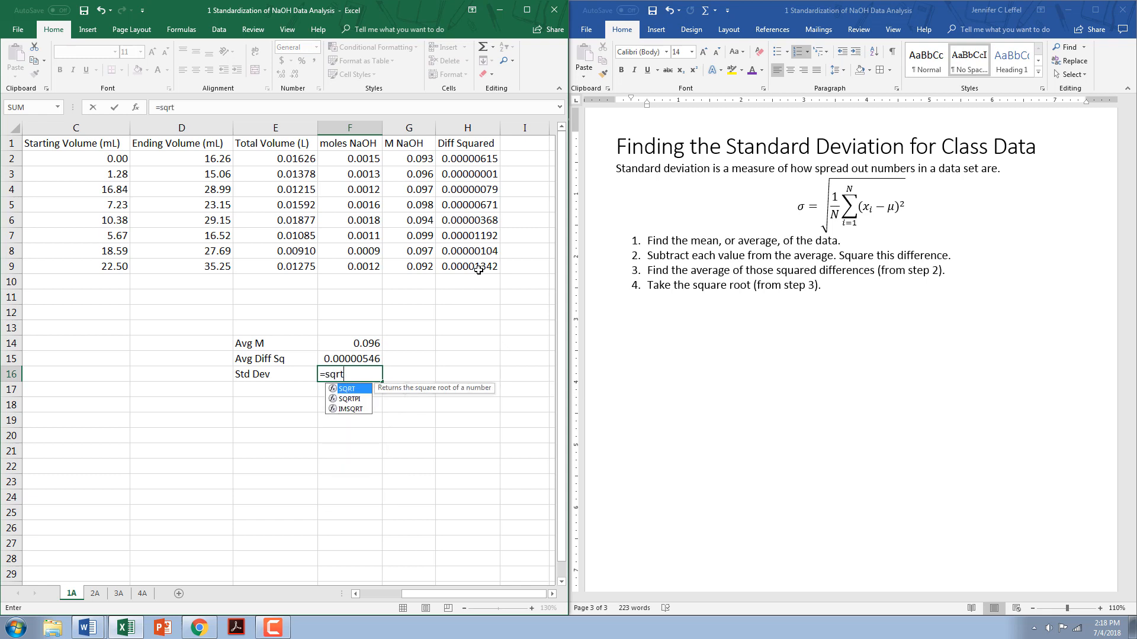
pyautogui.write('(')
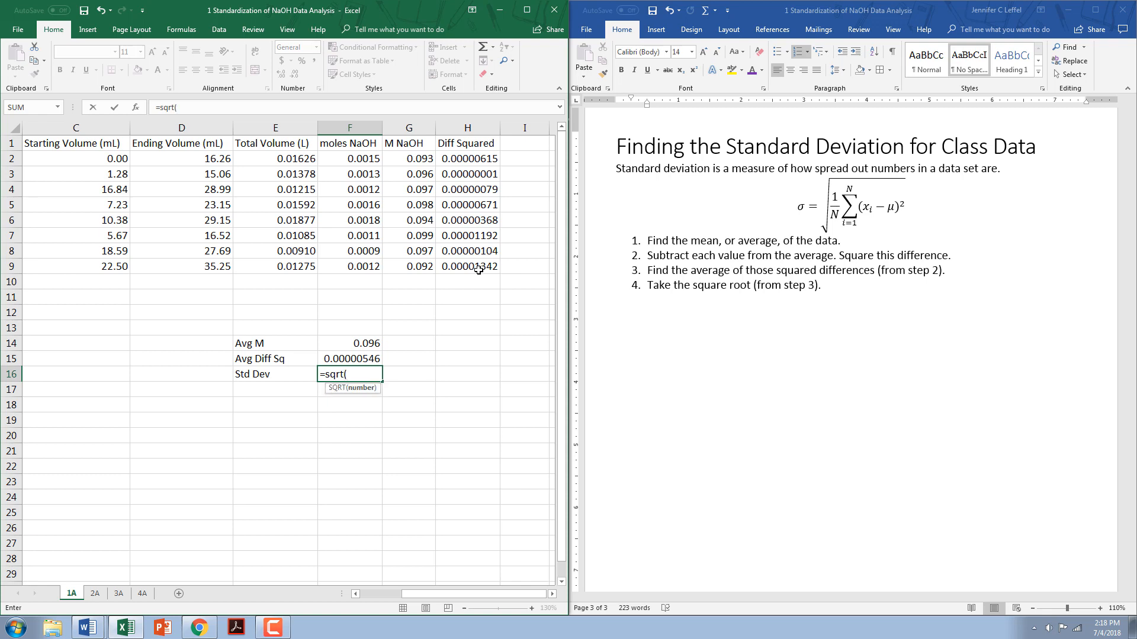
pyautogui.click(371, 359)
pyautogui.write(')')
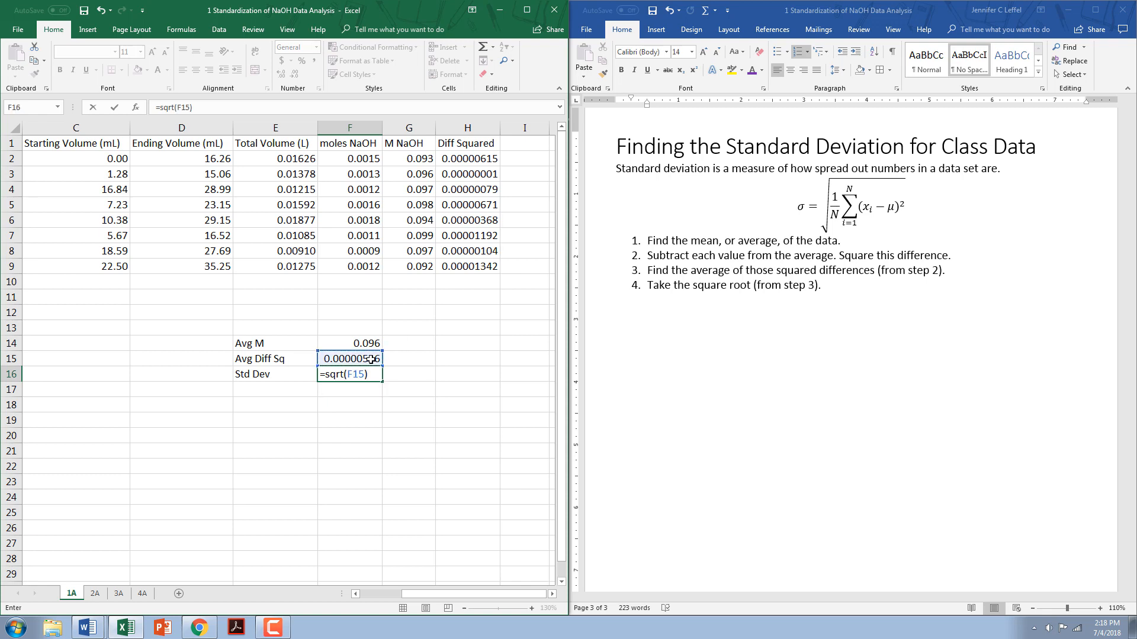
pyautogui.press('Return')
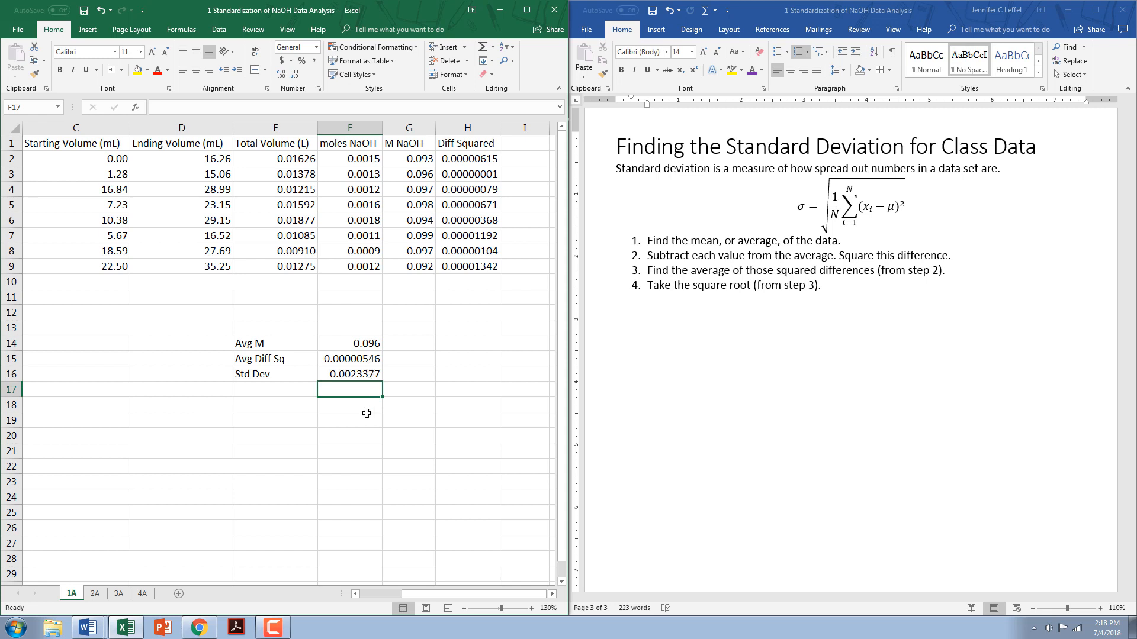
# Reduce the standard deviation in cell F16 to three decimal places.
pyautogui.click(368, 344)
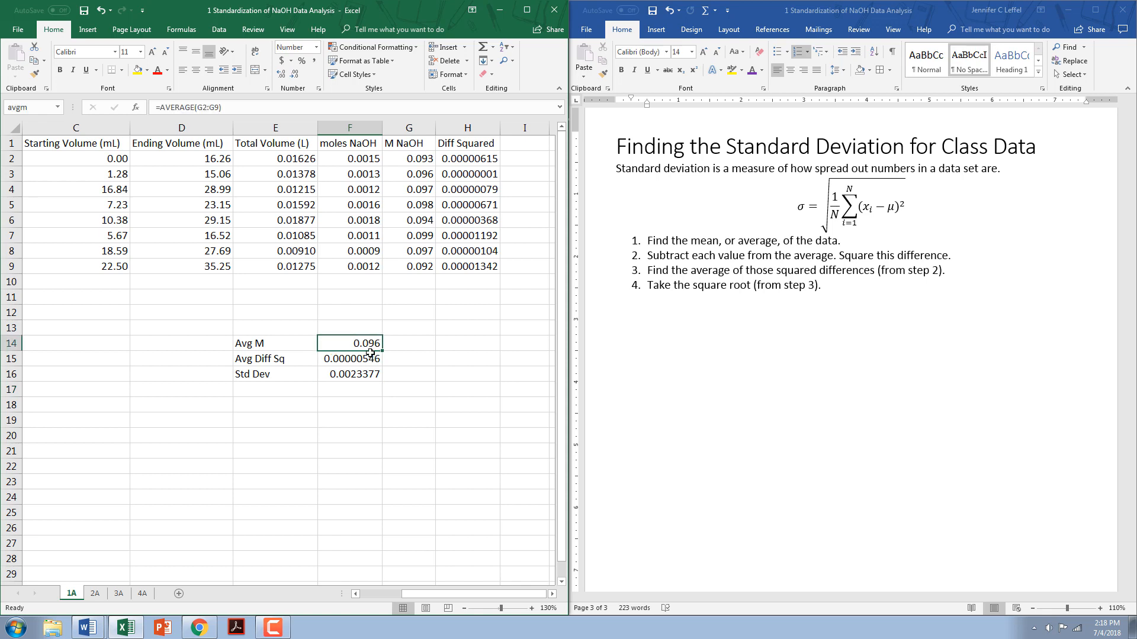
pyautogui.click(375, 379)
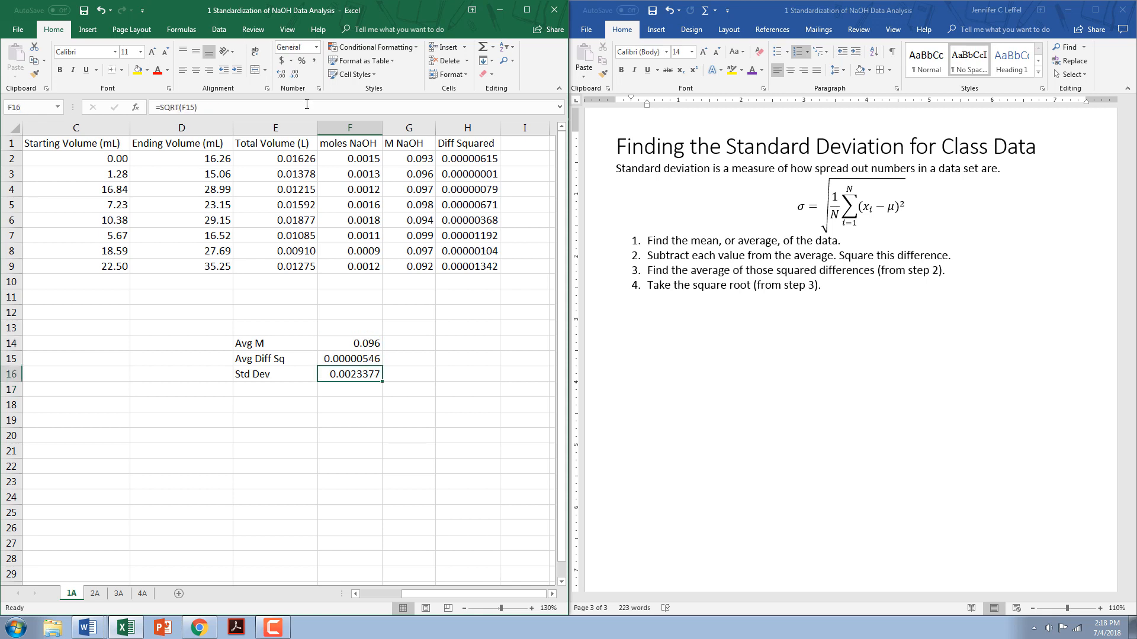
pyautogui.click(300, 76)
pyautogui.click(300, 76)
pyautogui.click(300, 75)
pyautogui.rightClick(299, 76)
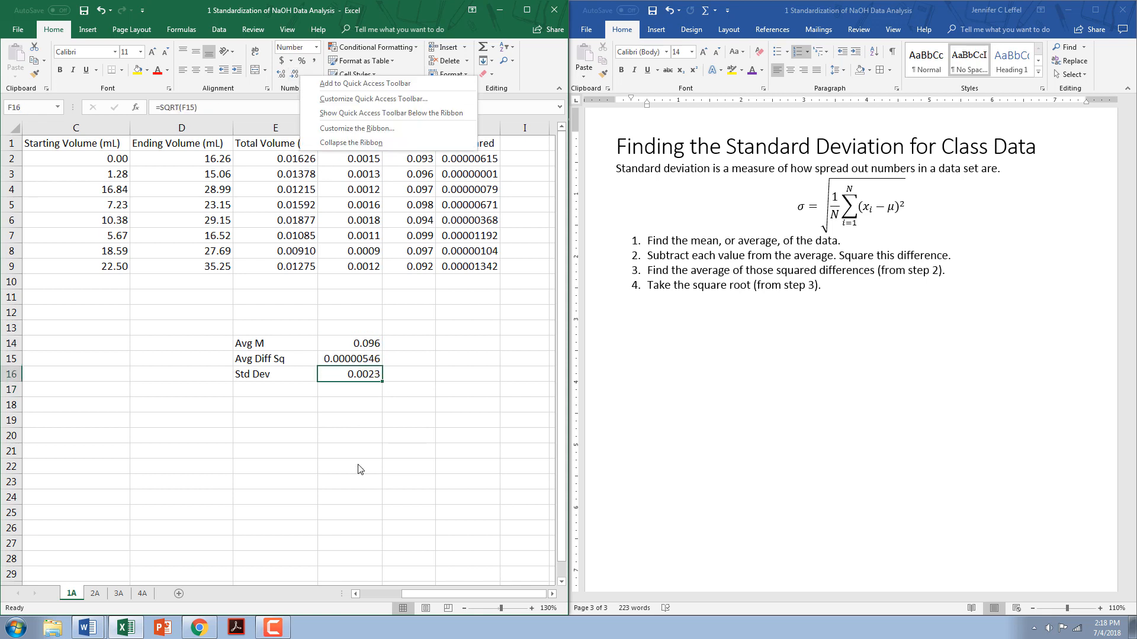
pyautogui.click(400, 11)
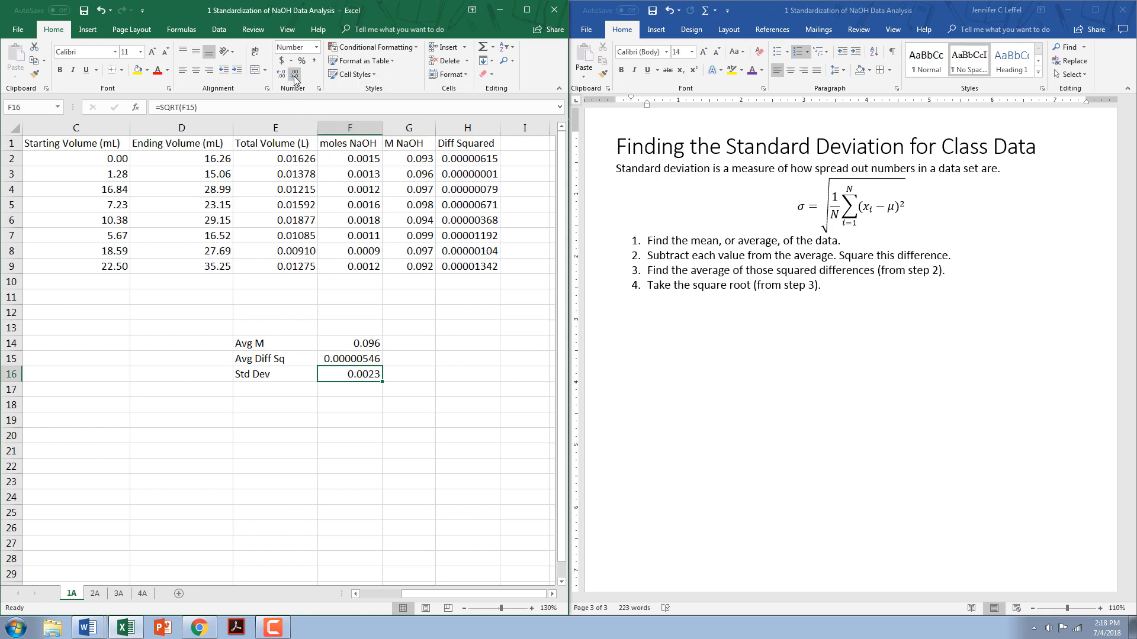
pyautogui.click(299, 76)
# Switch to the Word document 1 Standardization of NaOH PostLab and add two blank lines below "Data Analysis:".
pyautogui.click(772, 427)
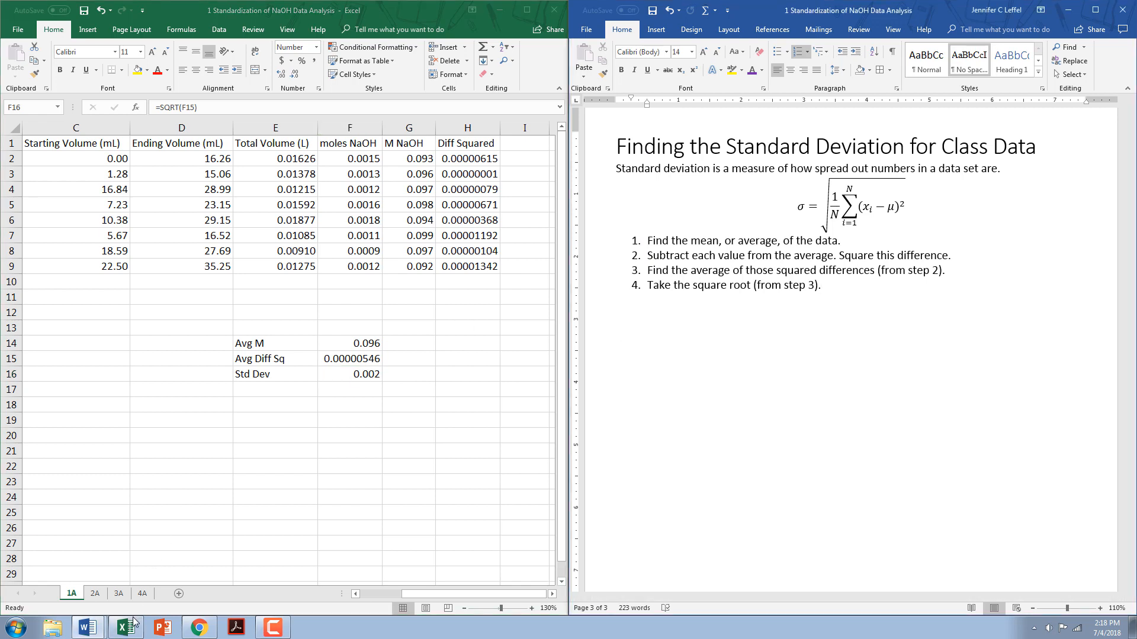
pyautogui.moveTo(90, 629)
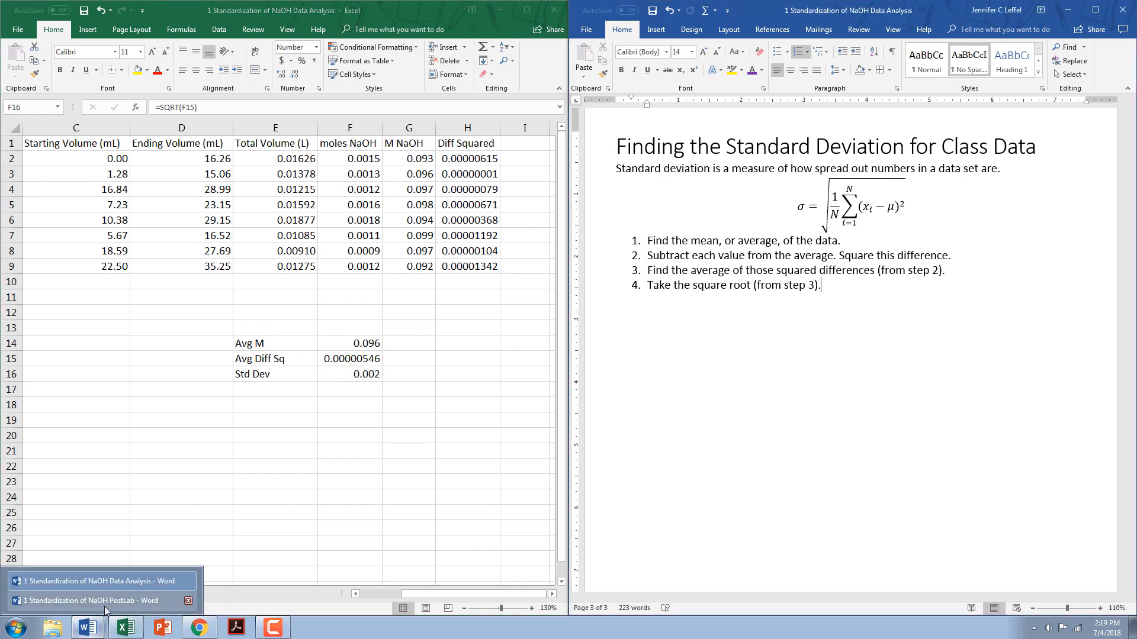
pyautogui.click(104, 606)
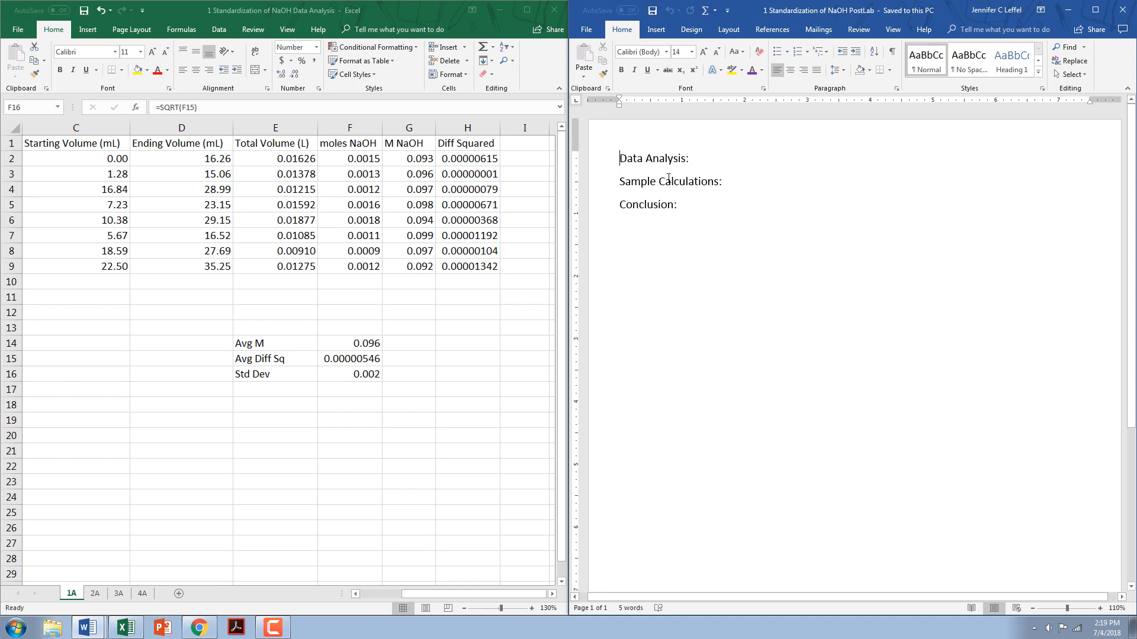
pyautogui.click(649, 205)
pyautogui.click(819, 155)
pyautogui.press('Return')
pyautogui.press('Return')
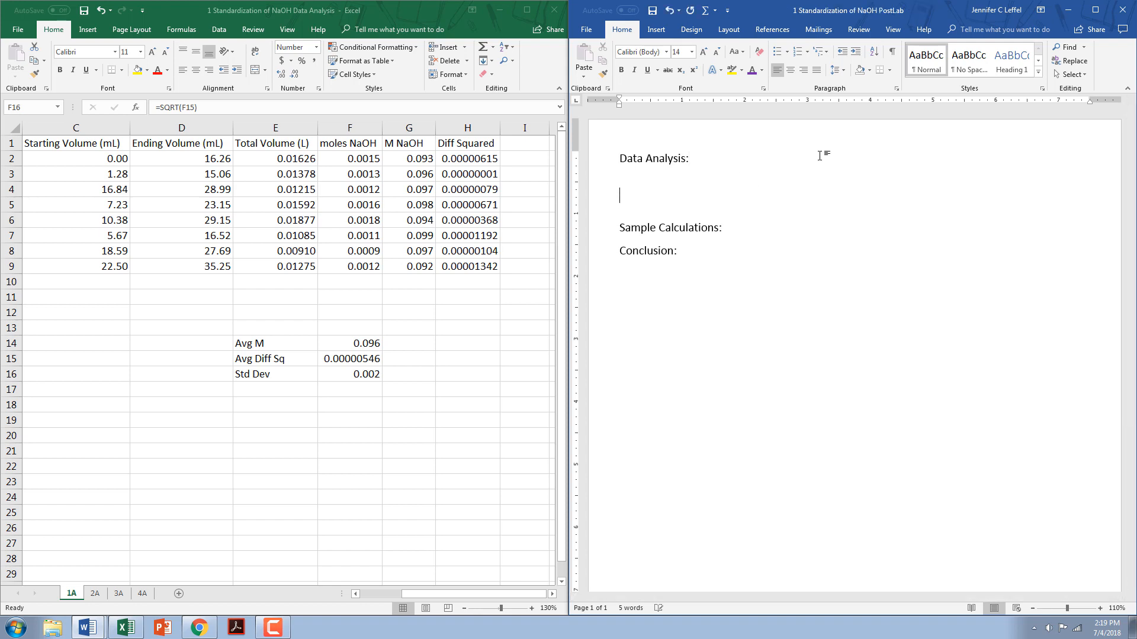
# Copy the class data range A1:H9 from the Excel sheet 1A into the Word document below "Data Analysis:".
pyautogui.click(485, 266)
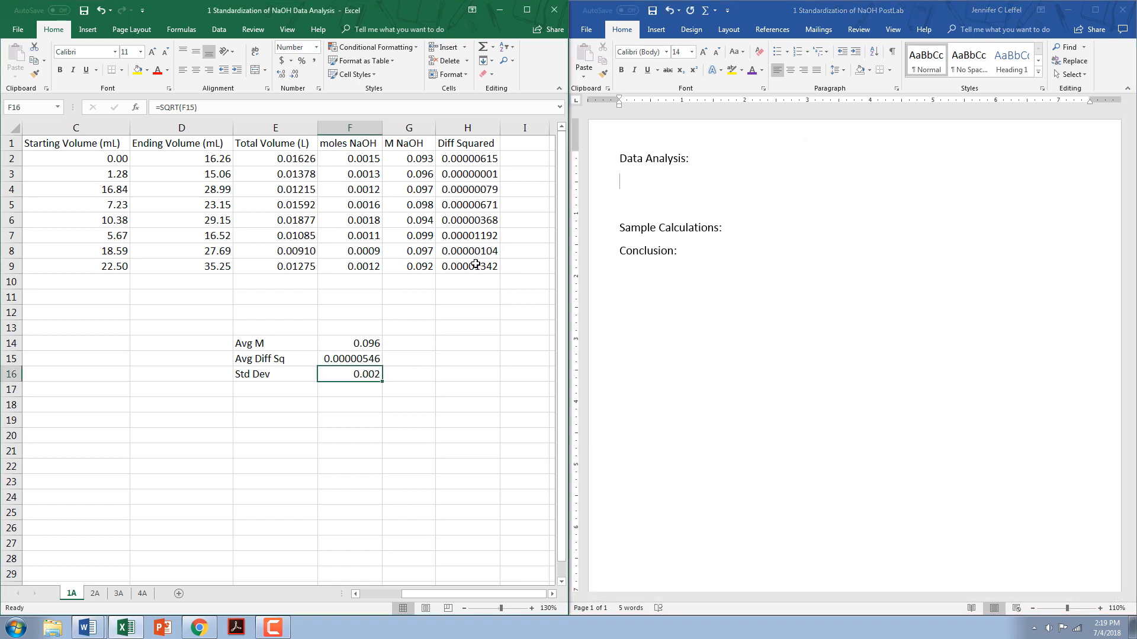
pyautogui.moveTo(485, 266); pyautogui.dragTo(7, 143)
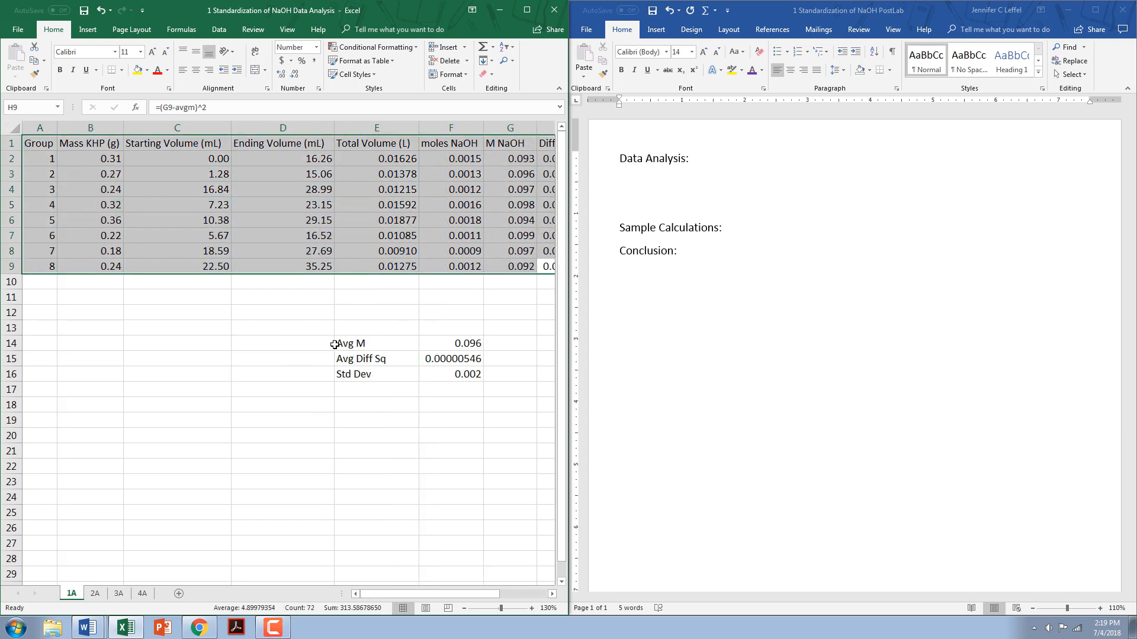
pyautogui.hotkey('ctrl', 'c')
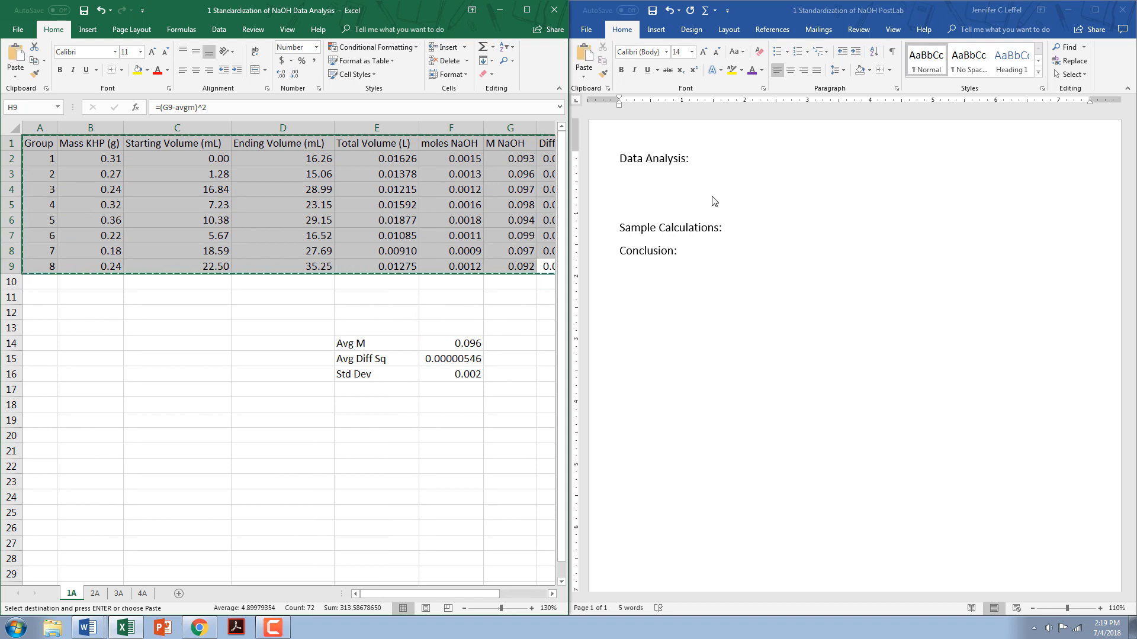
pyautogui.click(691, 192)
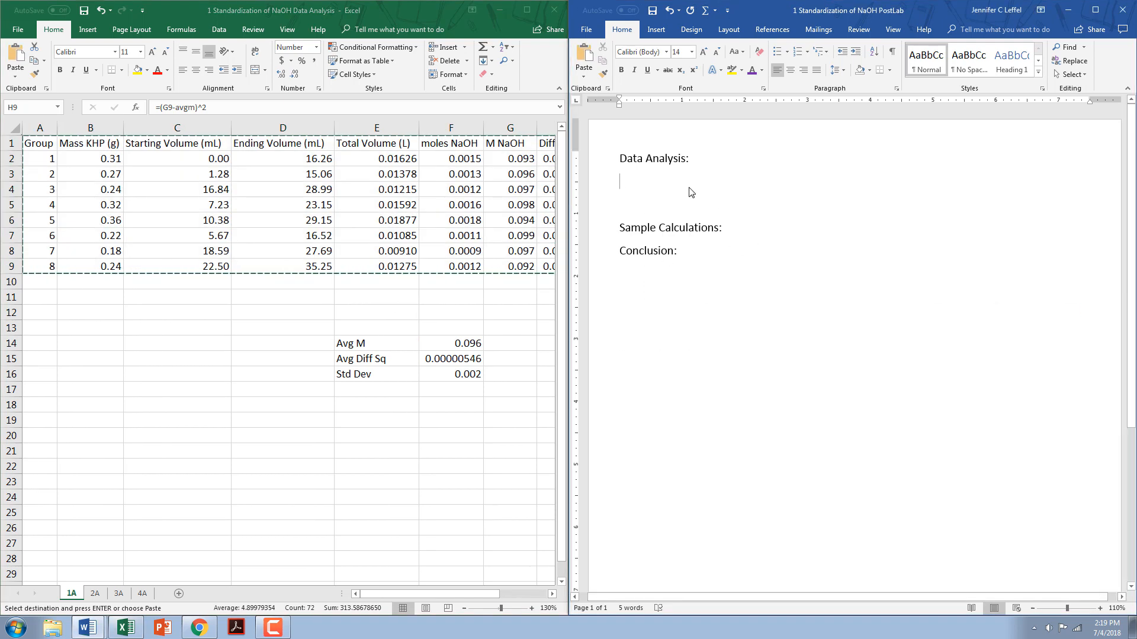
pyautogui.hotkey('ctrl', 'v')
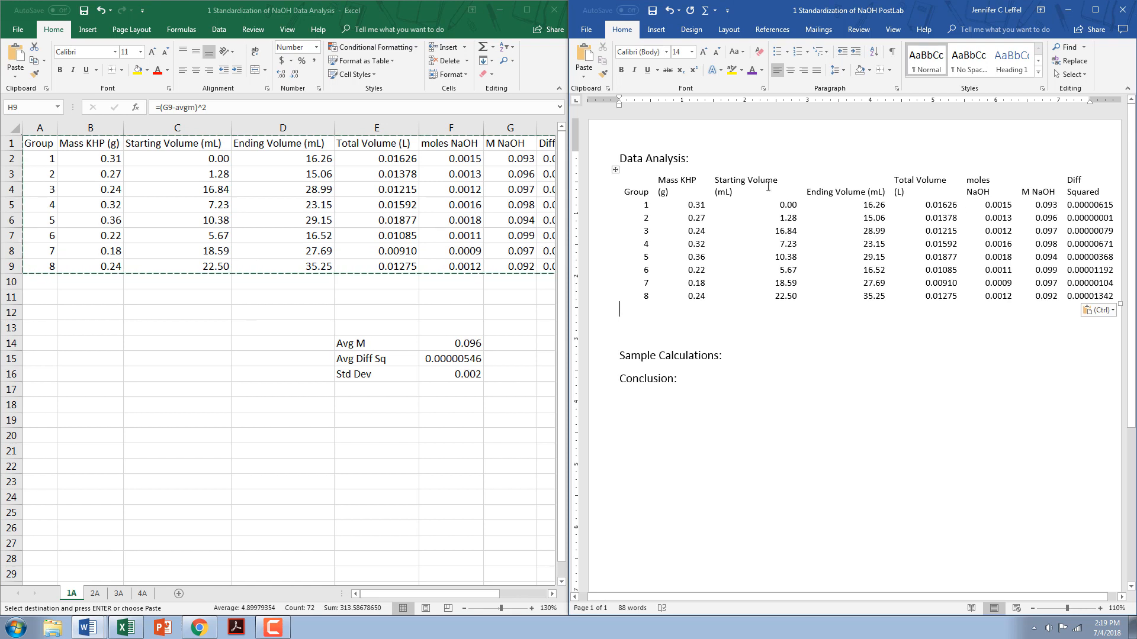
# Apply AutoFit to Window to the entire pasted data table.
pyautogui.click(615, 171)
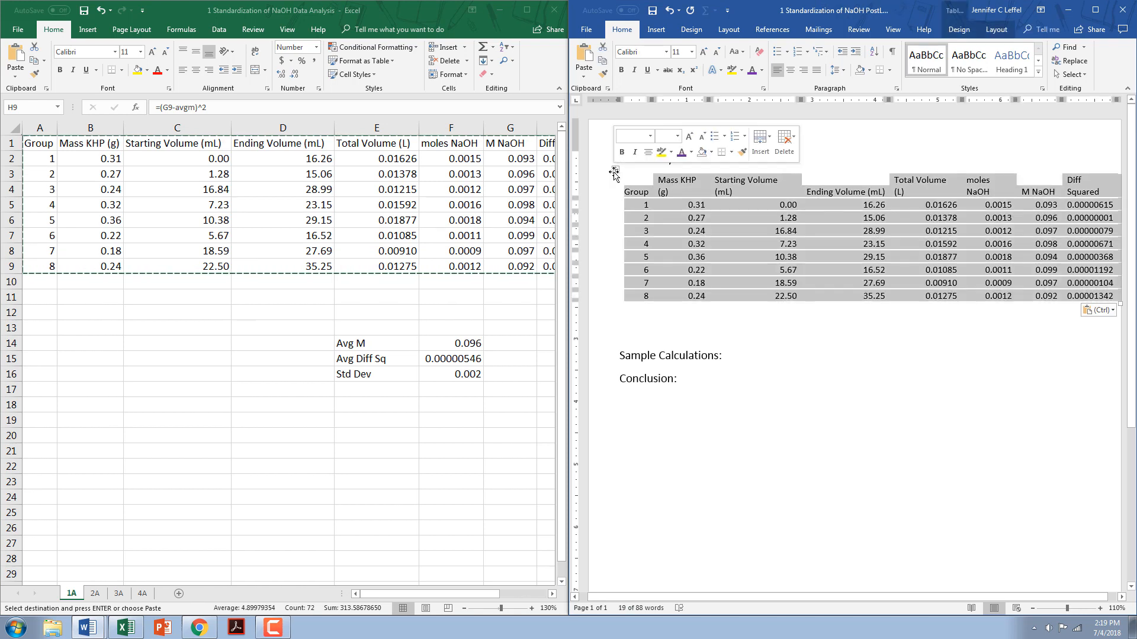
pyautogui.rightClick(935, 255)
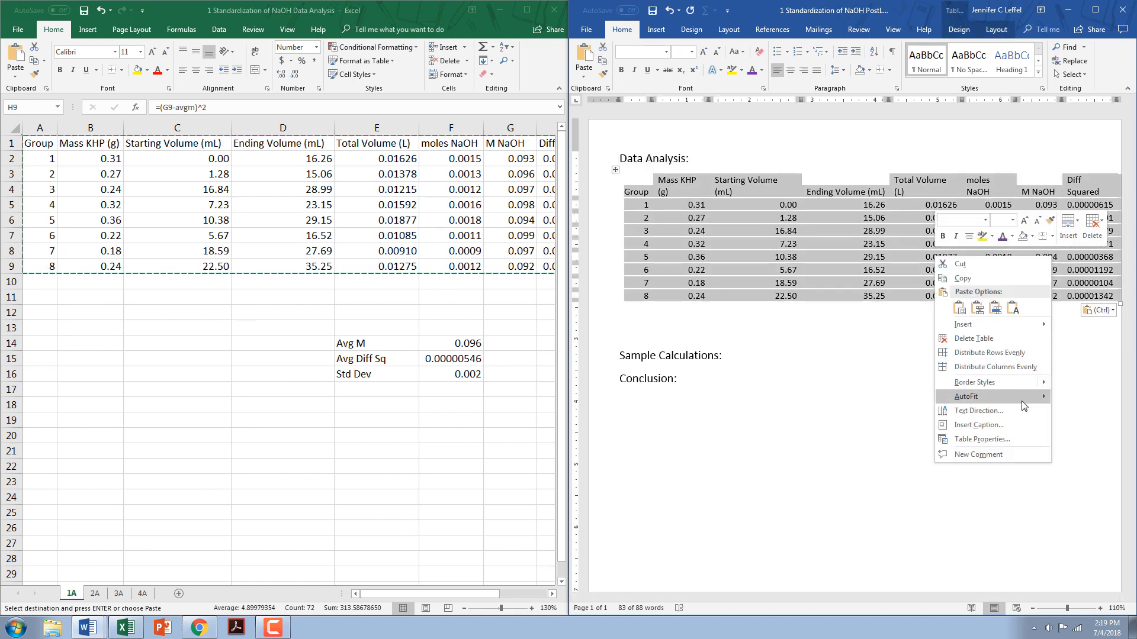
pyautogui.moveTo(1022, 405)
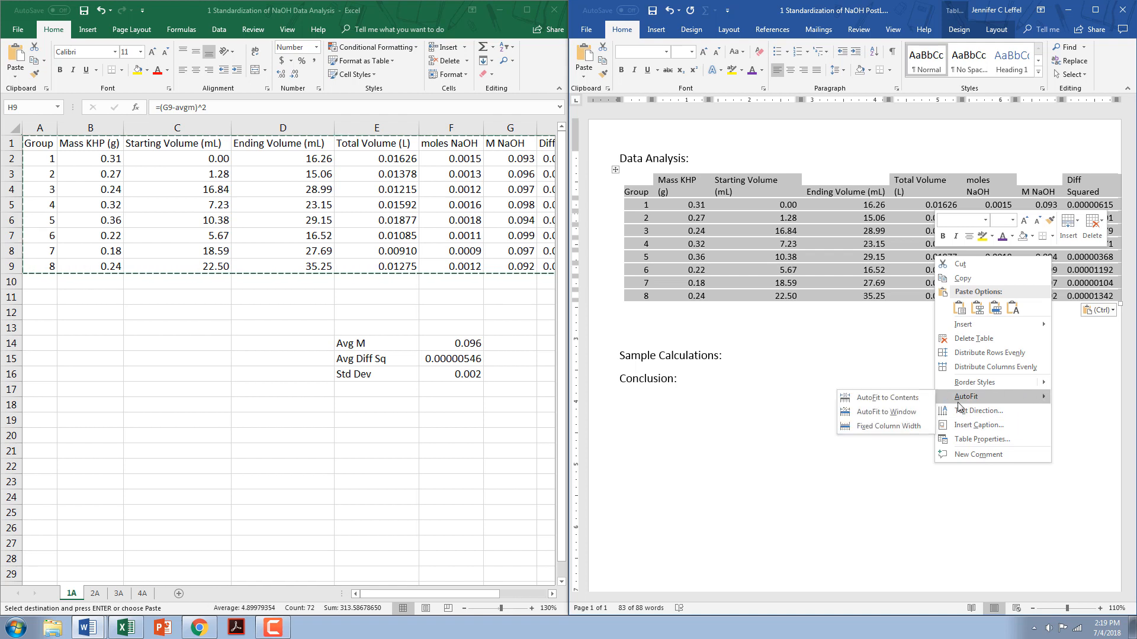
pyautogui.click(915, 417)
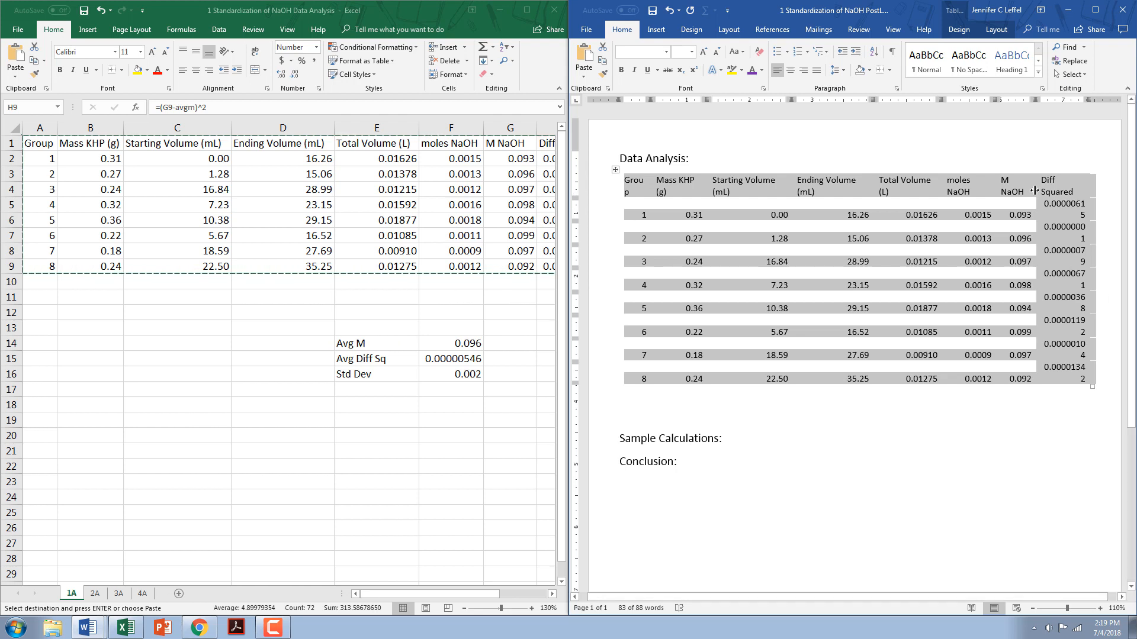
# Apply All Borders to the entire data table.
pyautogui.click(782, 182)
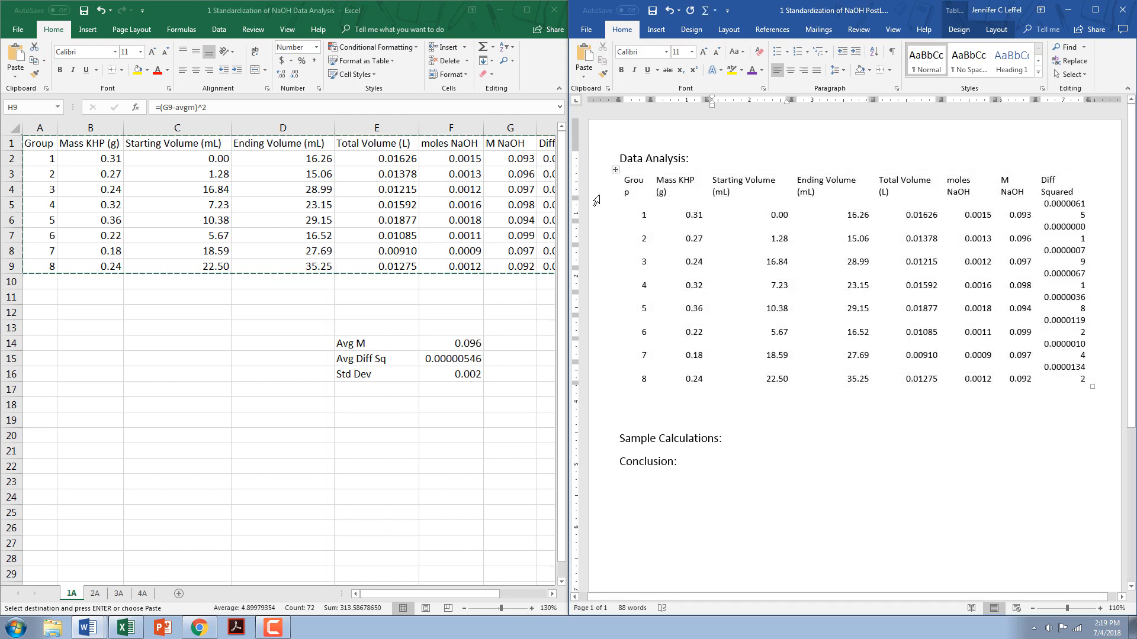
pyautogui.click(889, 69)
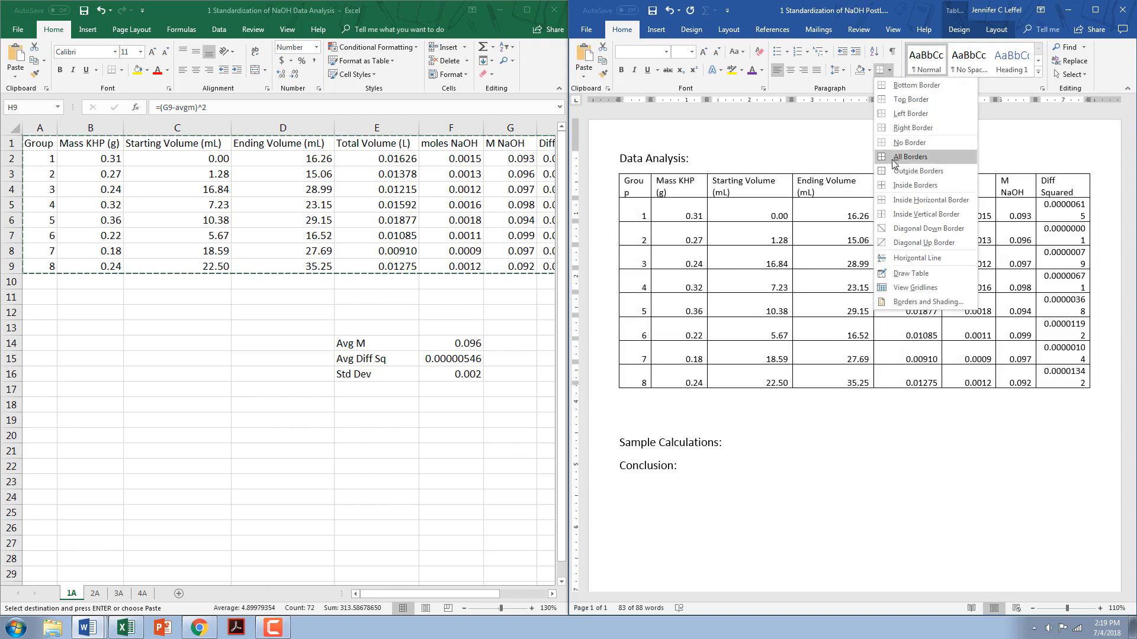
pyautogui.click(893, 159)
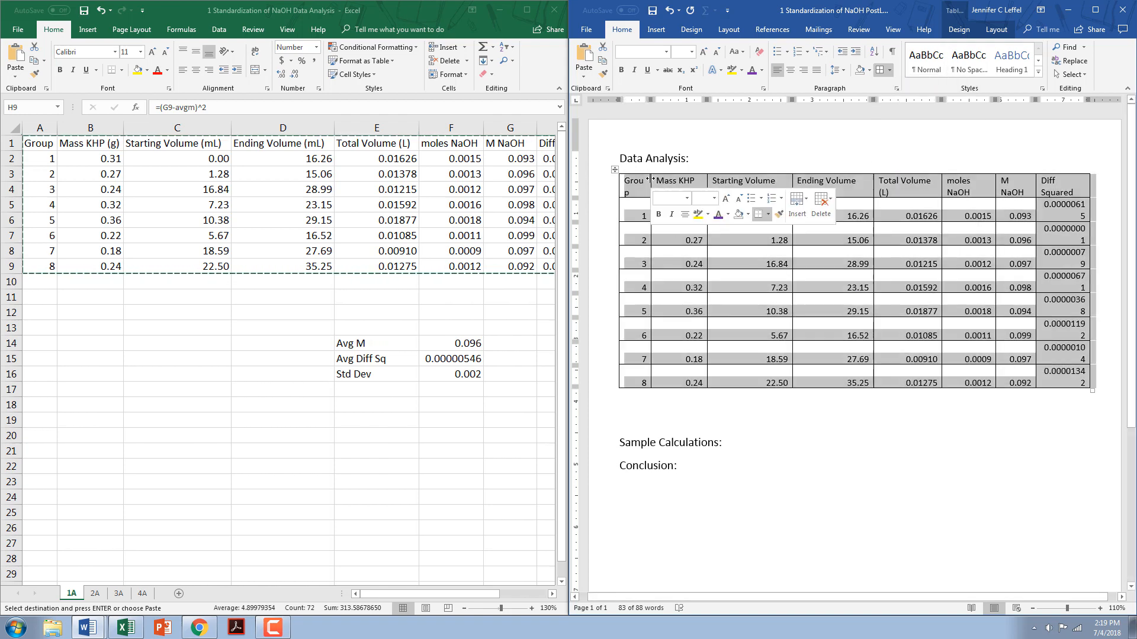
# Try to widen the Group column of the data table by moving its boundary with the Mass KHP column.
pyautogui.moveTo(651, 179); pyautogui.dragTo(661, 180)
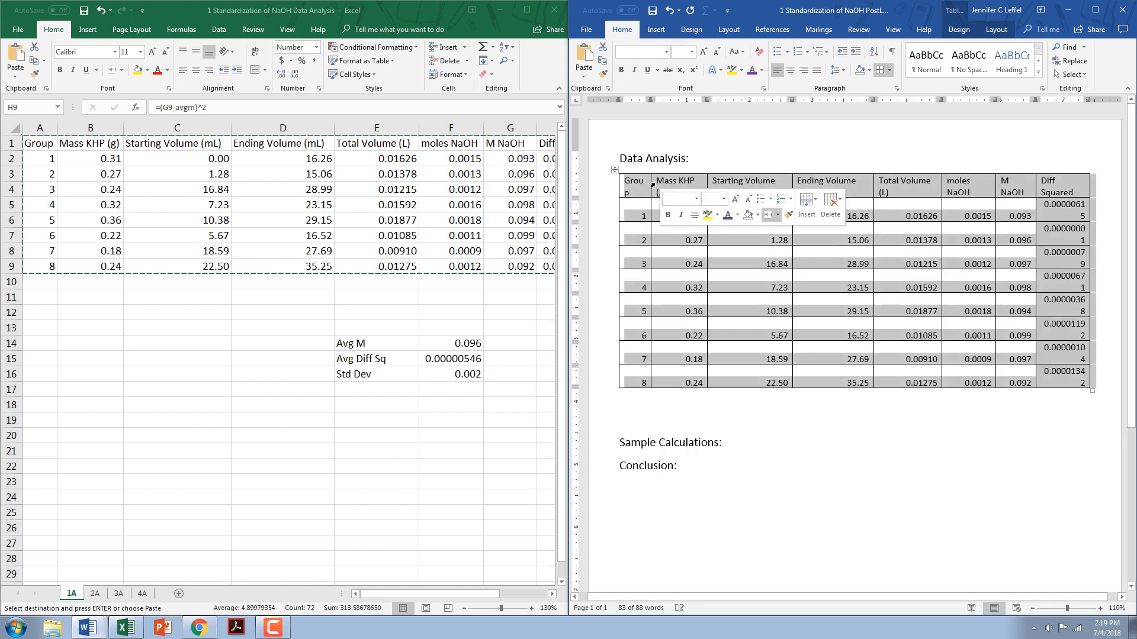
pyautogui.click(771, 336)
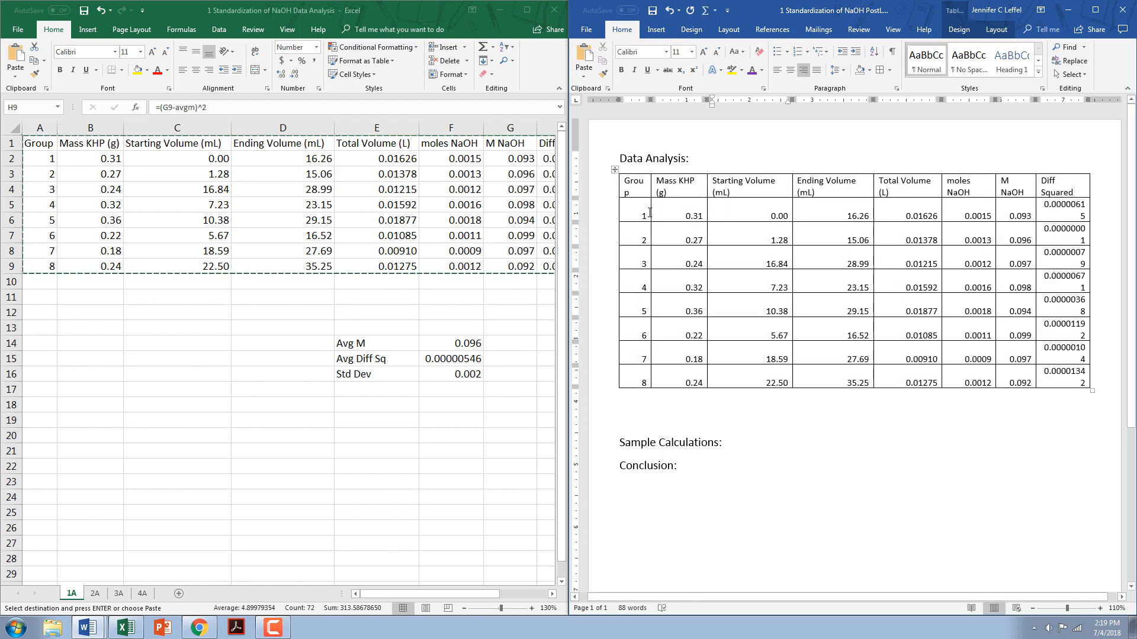
pyautogui.moveTo(650, 212); pyautogui.dragTo(661, 183)
pyautogui.click(654, 179)
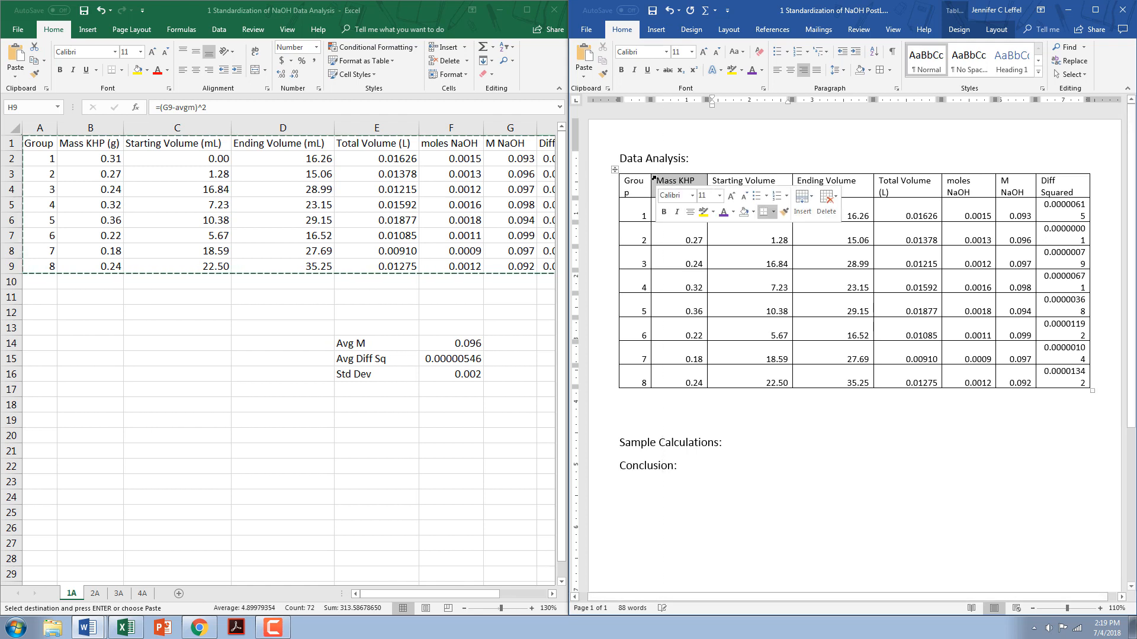
pyautogui.click(749, 280)
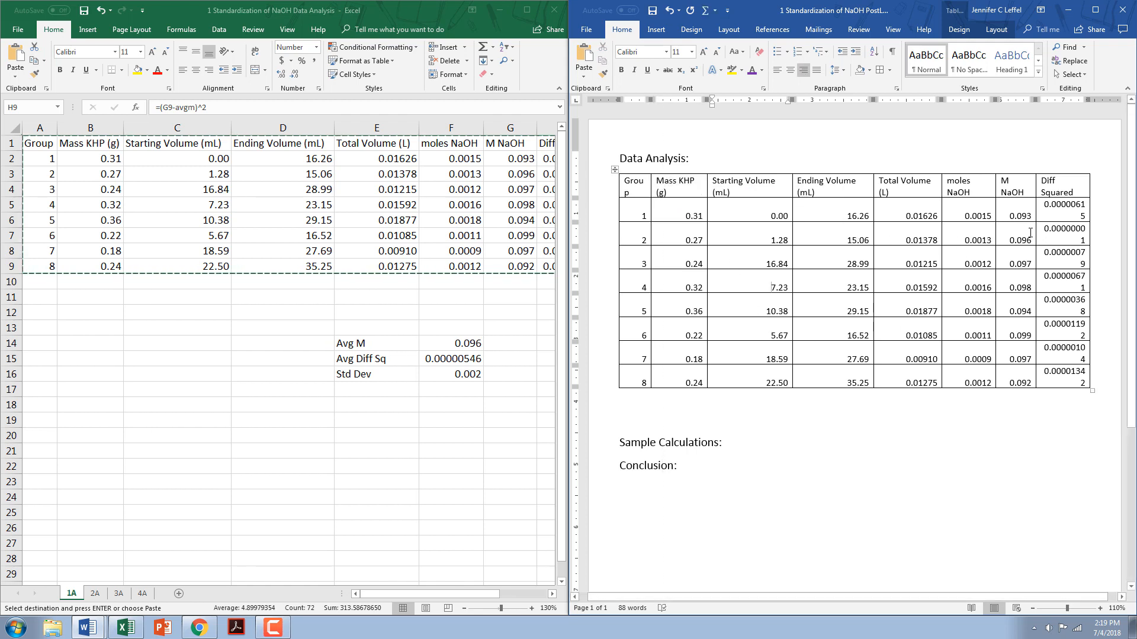
# Set the font size of the entire data table to 12.
pyautogui.moveTo(1062, 204); pyautogui.dragTo(906, 379)
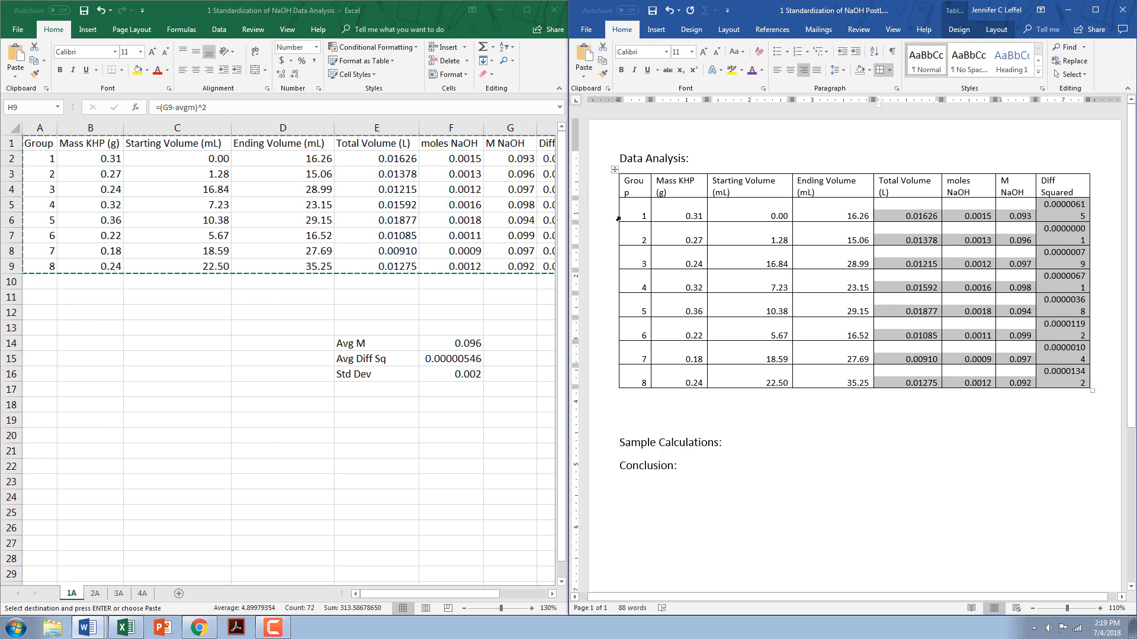
pyautogui.click(615, 170)
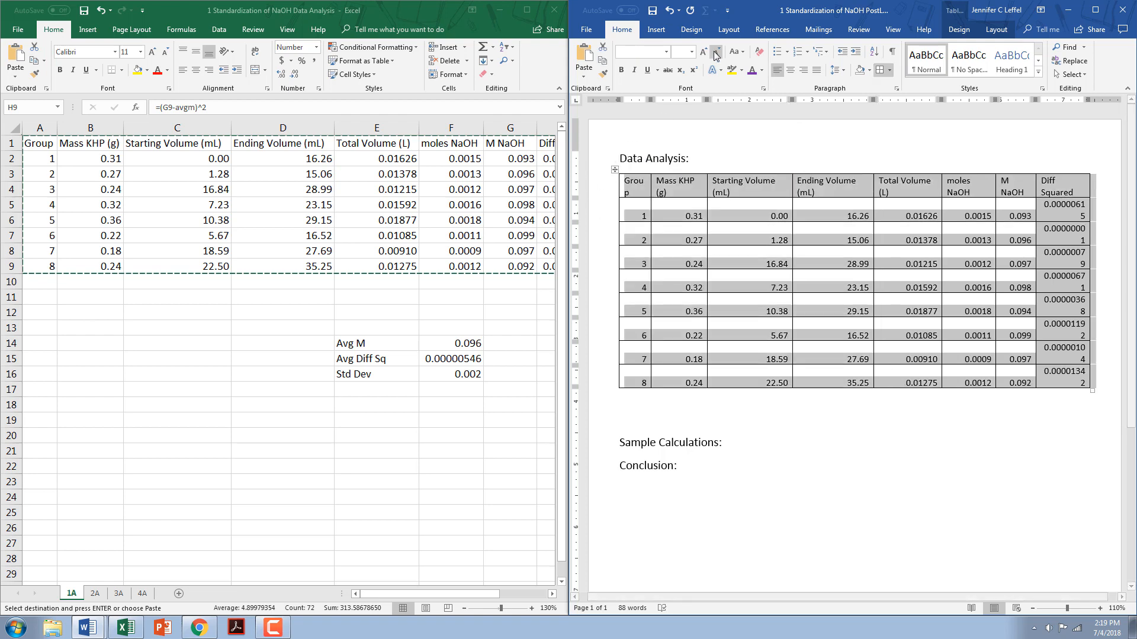
pyautogui.click(682, 54)
pyautogui.write('12')
pyautogui.press('Return')
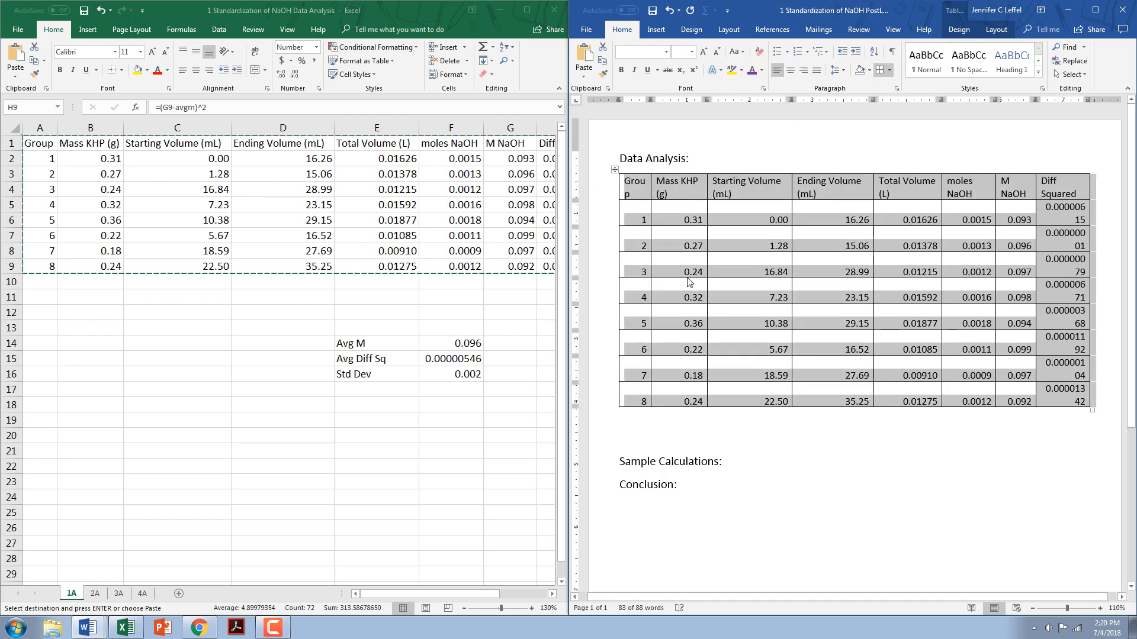
# Apply AutoFit to Contents to the entire data table in the Word report.
pyautogui.click(680, 247)
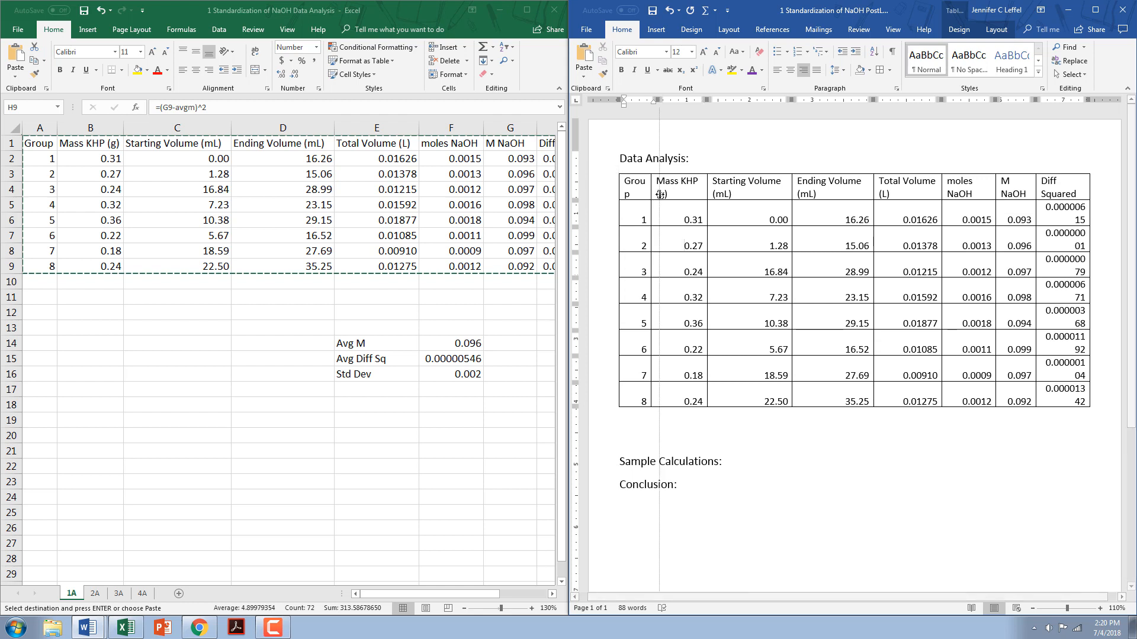
pyautogui.click(689, 418)
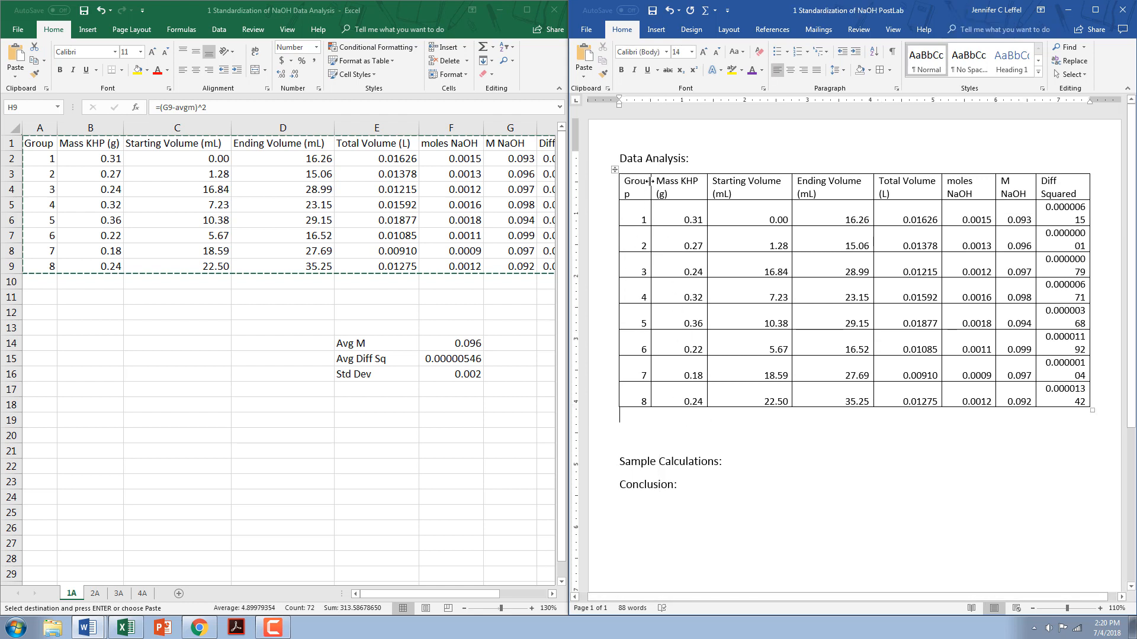
pyautogui.click(613, 171)
pyautogui.rightClick(655, 201)
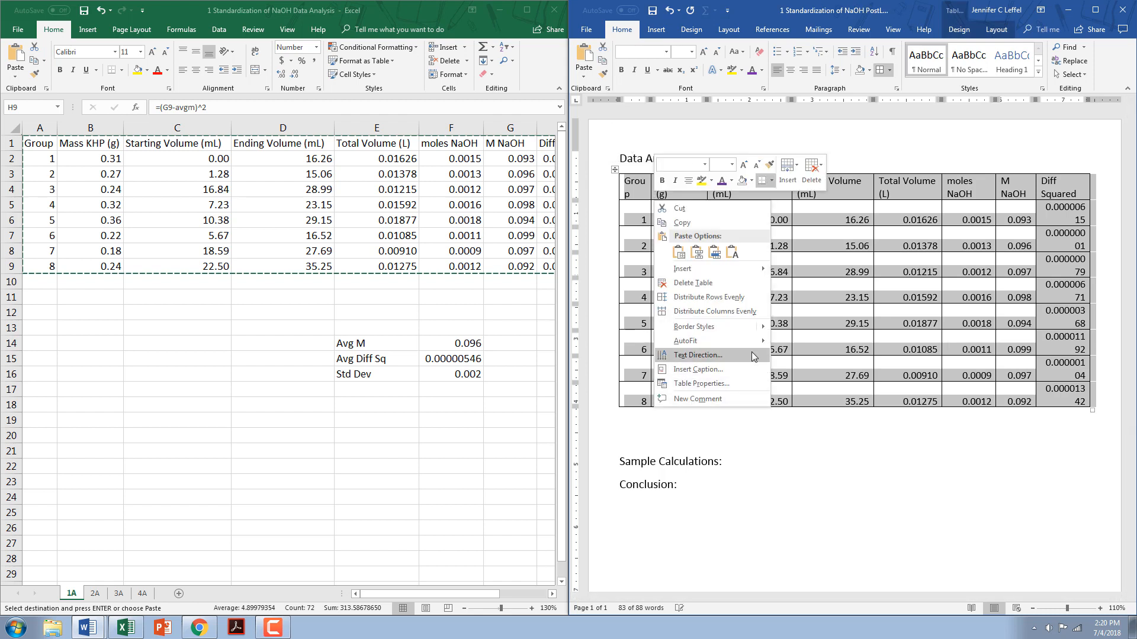
pyautogui.moveTo(758, 340)
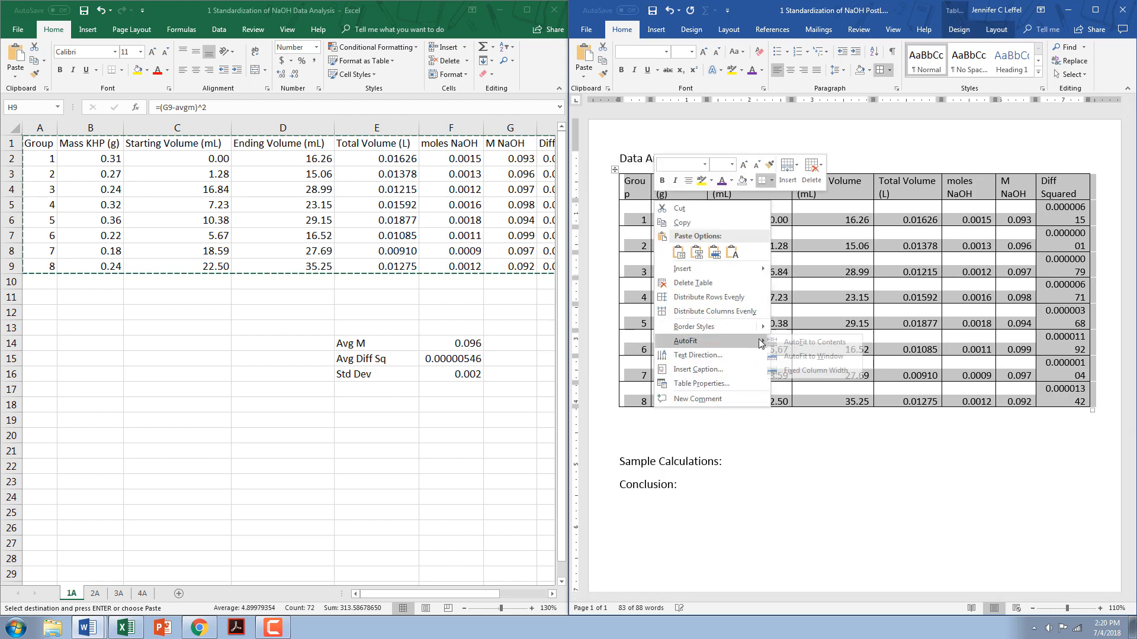
pyautogui.click(796, 342)
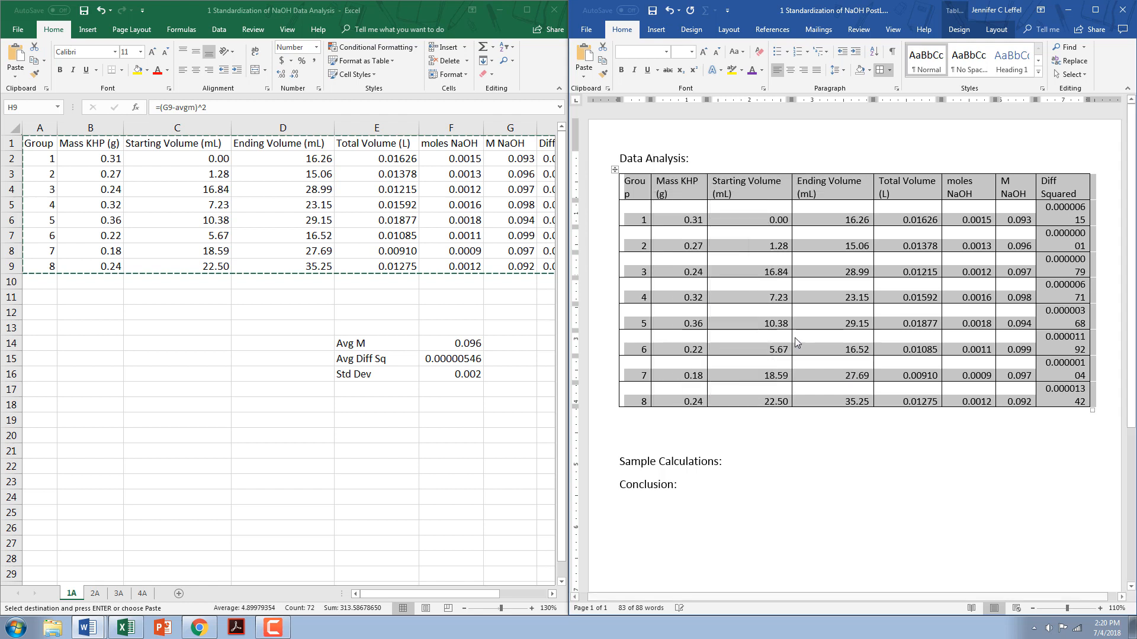
# Try to fit the Group column to its heading by adjusting its boundary with the Mass KHP column.
pyautogui.click(652, 189)
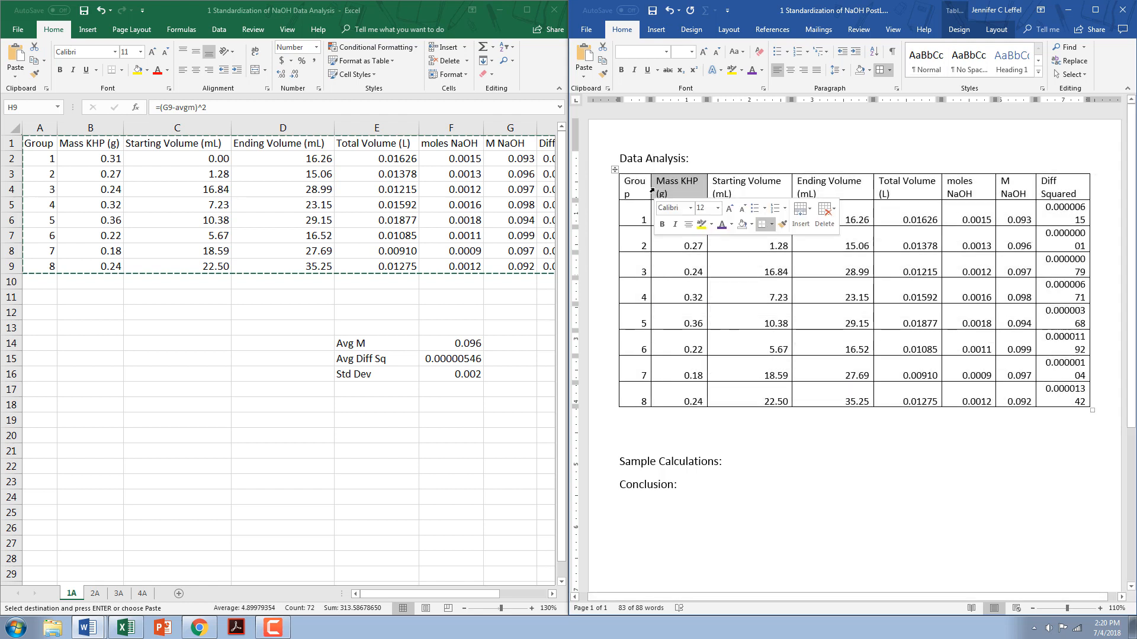
pyautogui.doubleClick(652, 180)
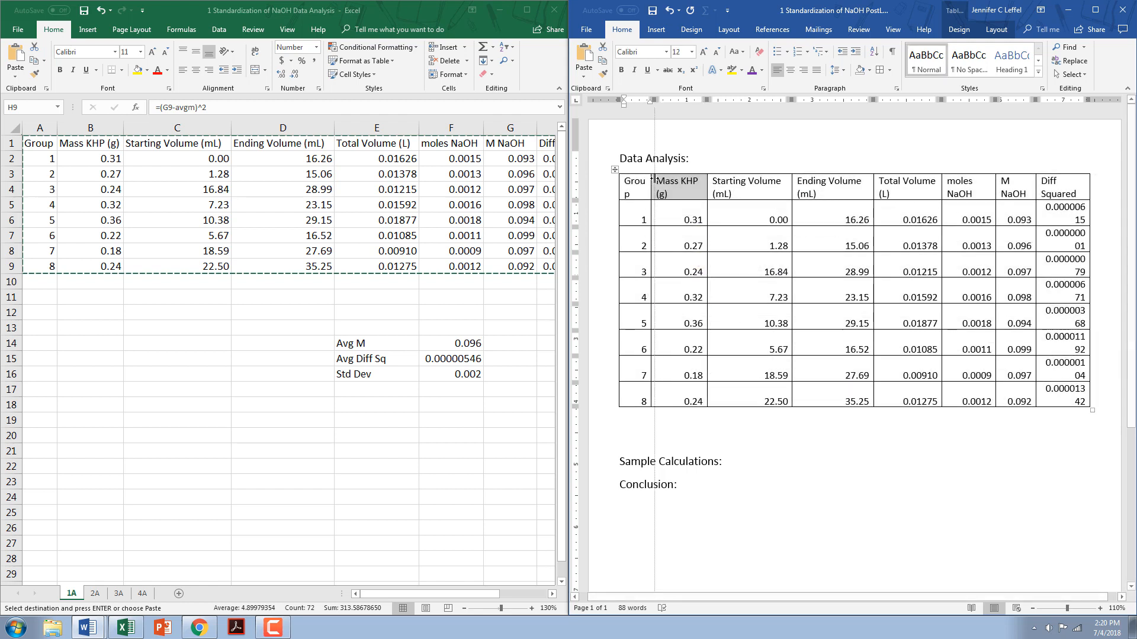
pyautogui.click(648, 233)
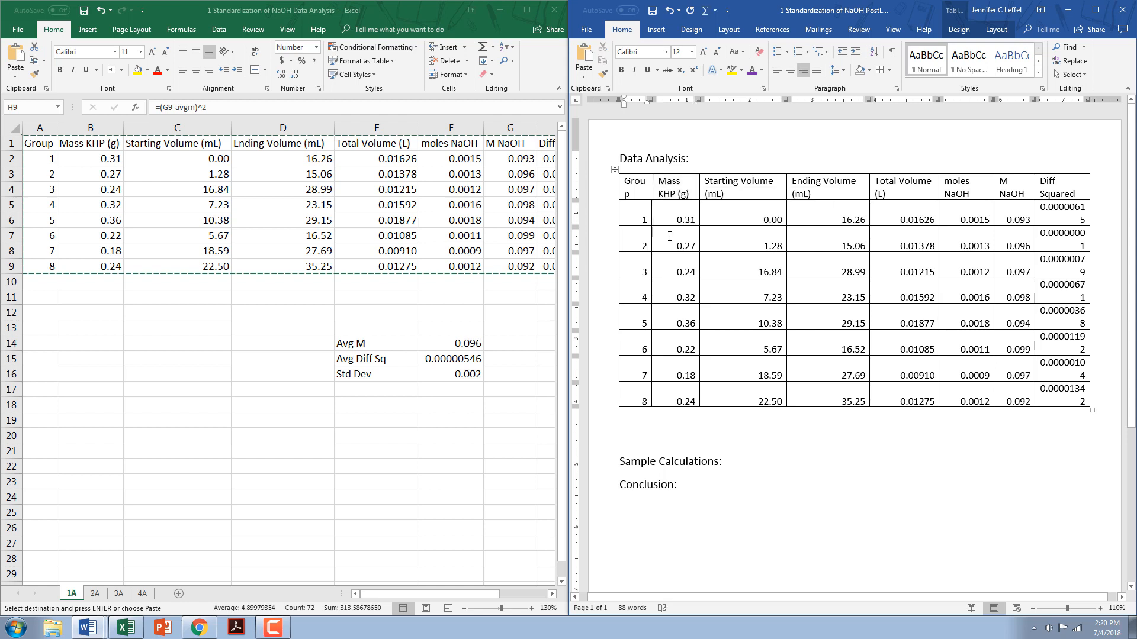
pyautogui.hotkey('ctrl', 'z')
pyautogui.click(679, 234)
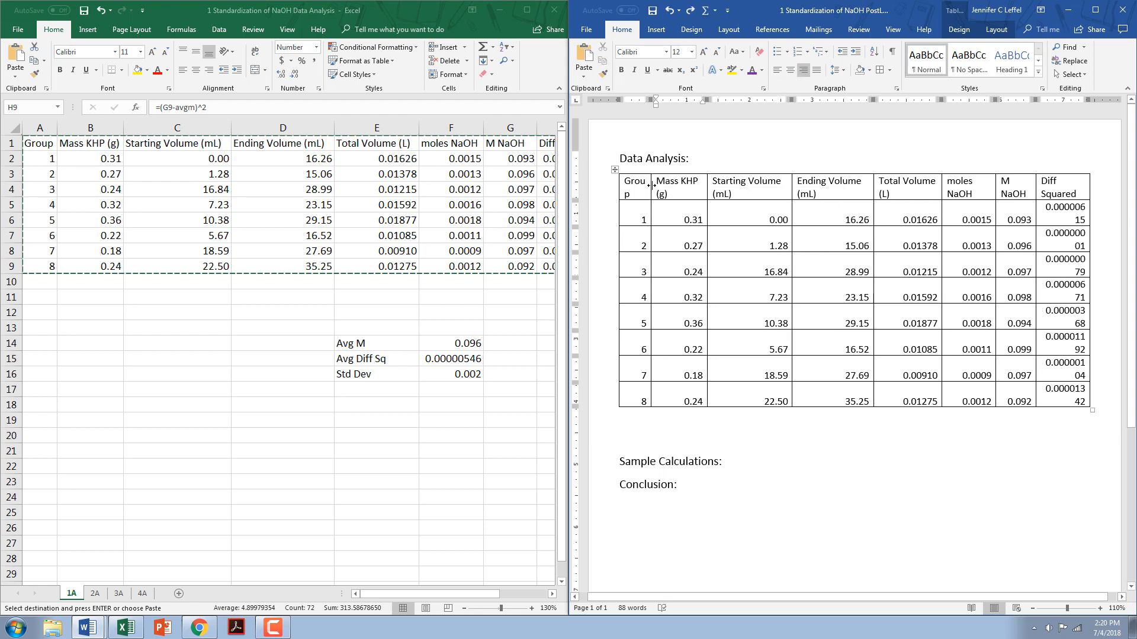
# Fit the Group column to its heading and narrow the other data table columns one after another, from Mass KHP through Diff Squared.
pyautogui.doubleClick(652, 185)
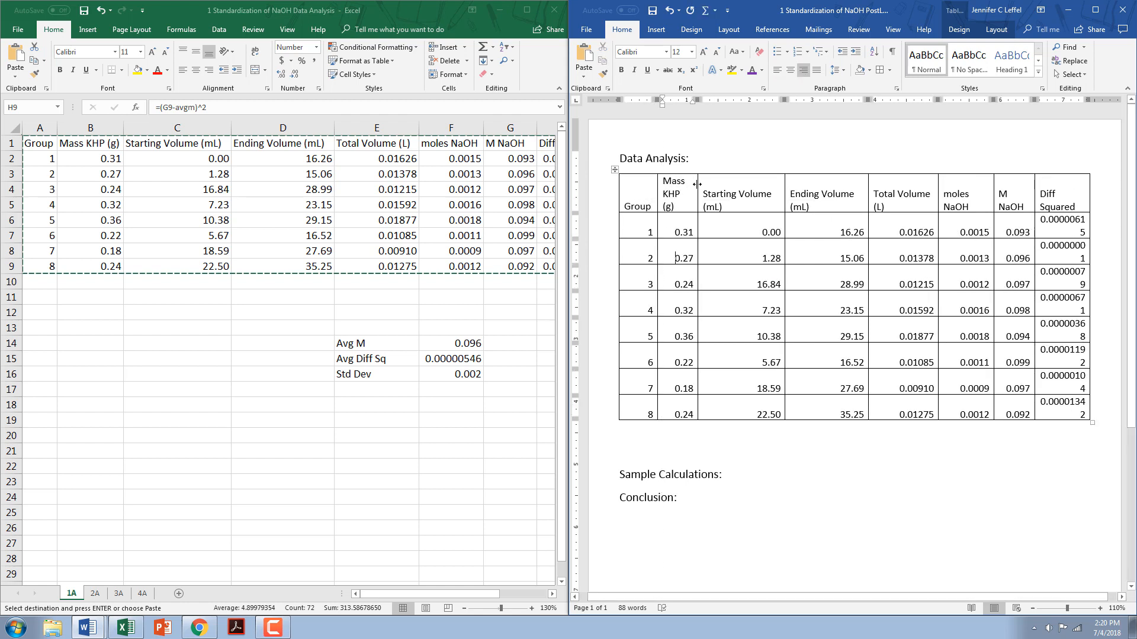
pyautogui.moveTo(697, 184); pyautogui.dragTo(697, 184)
pyautogui.moveTo(784, 181); pyautogui.dragTo(757, 182)
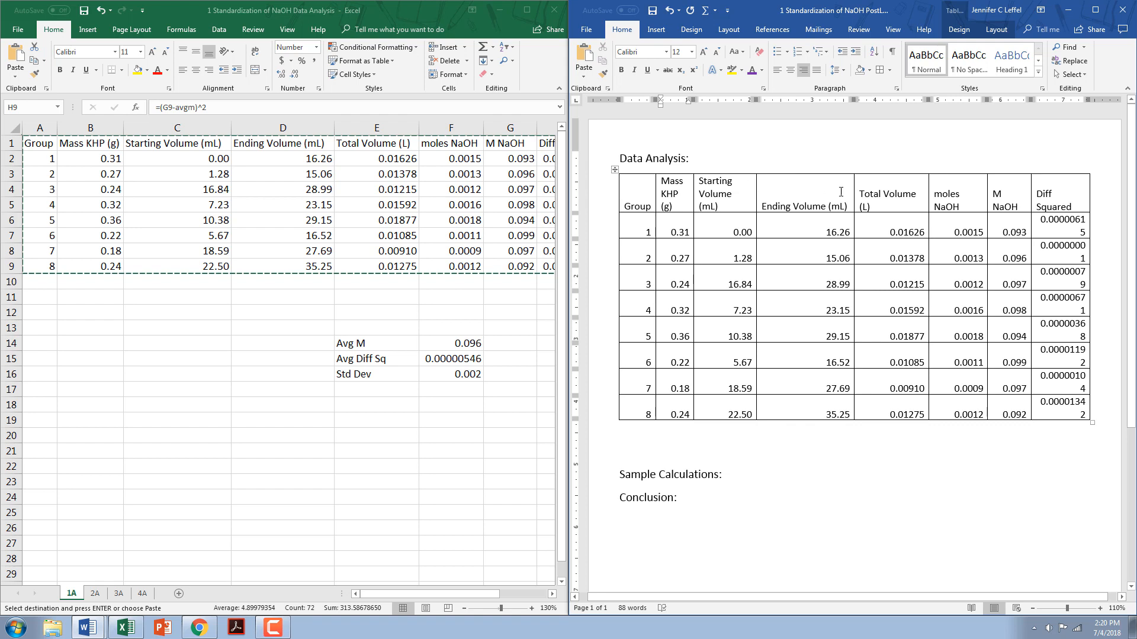
pyautogui.moveTo(852, 182); pyautogui.dragTo(811, 182)
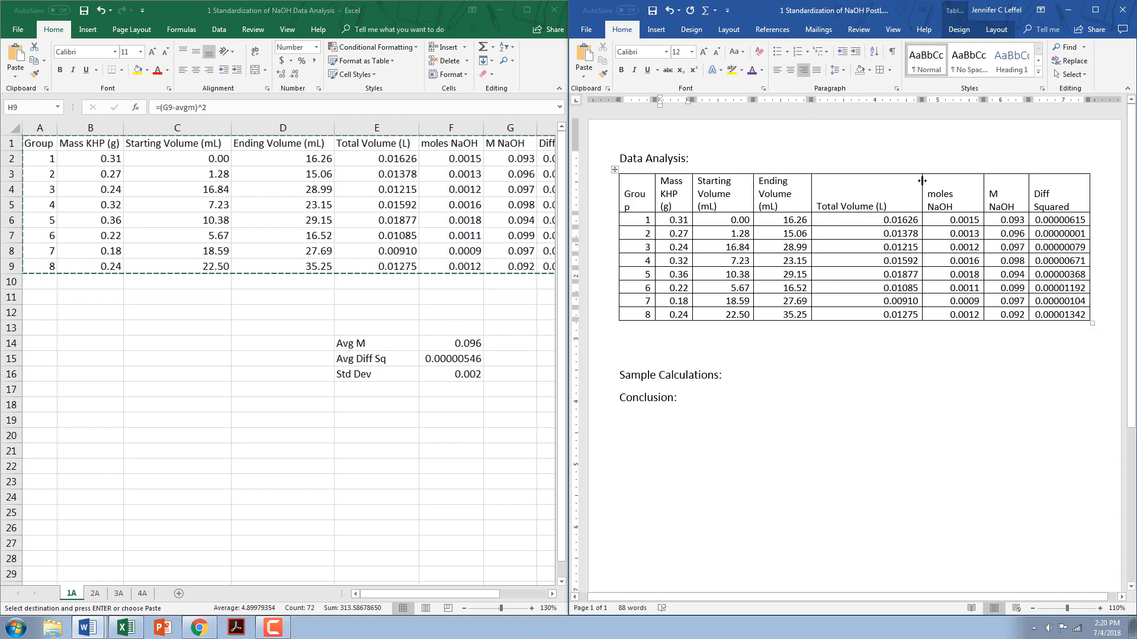
pyautogui.moveTo(922, 180); pyautogui.dragTo(866, 168)
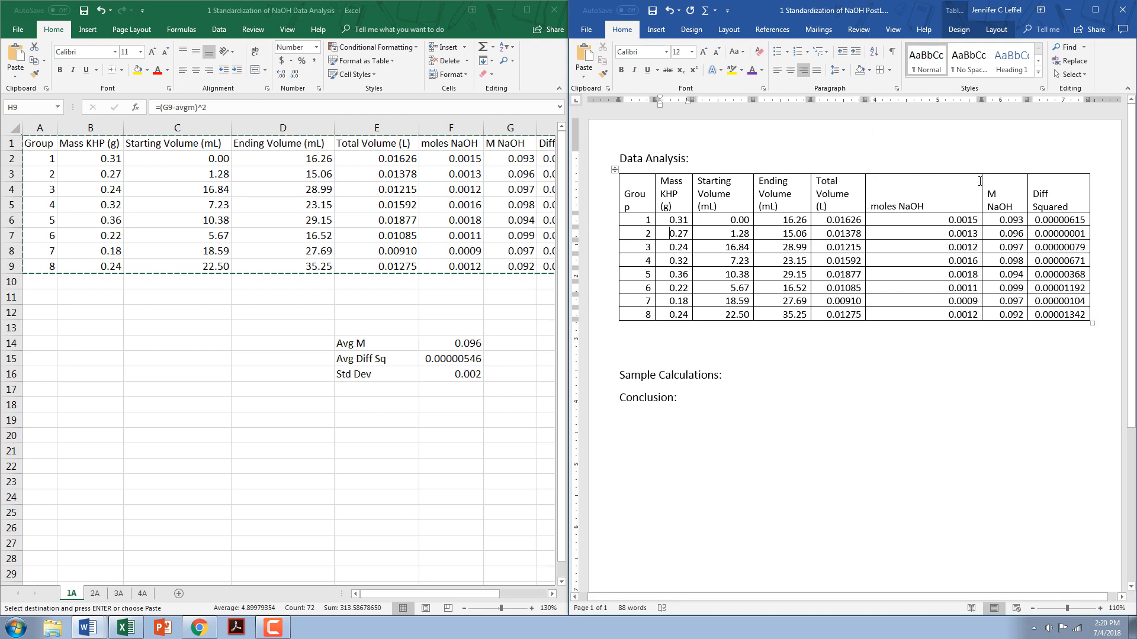
pyautogui.moveTo(980, 179); pyautogui.dragTo(906, 173)
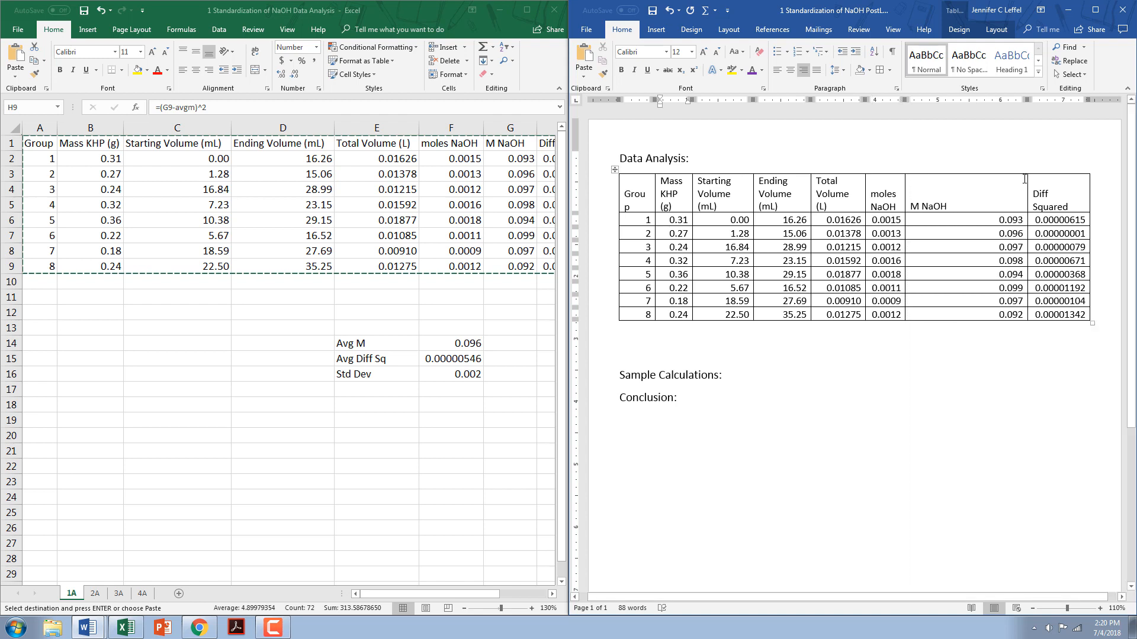
pyautogui.moveTo(1027, 179); pyautogui.dragTo(957, 178)
pyautogui.moveTo(1090, 186); pyautogui.dragTo(1028, 186)
# Center the entire data table horizontally between the page margins.
pyautogui.click(615, 170)
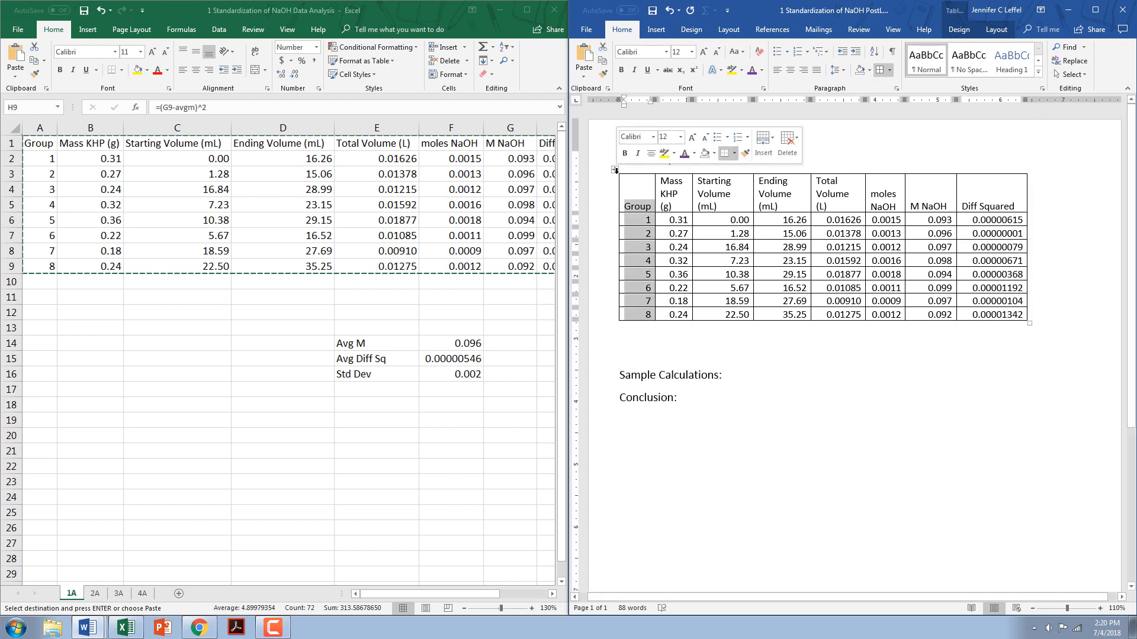
pyautogui.click(790, 70)
pyautogui.click(652, 343)
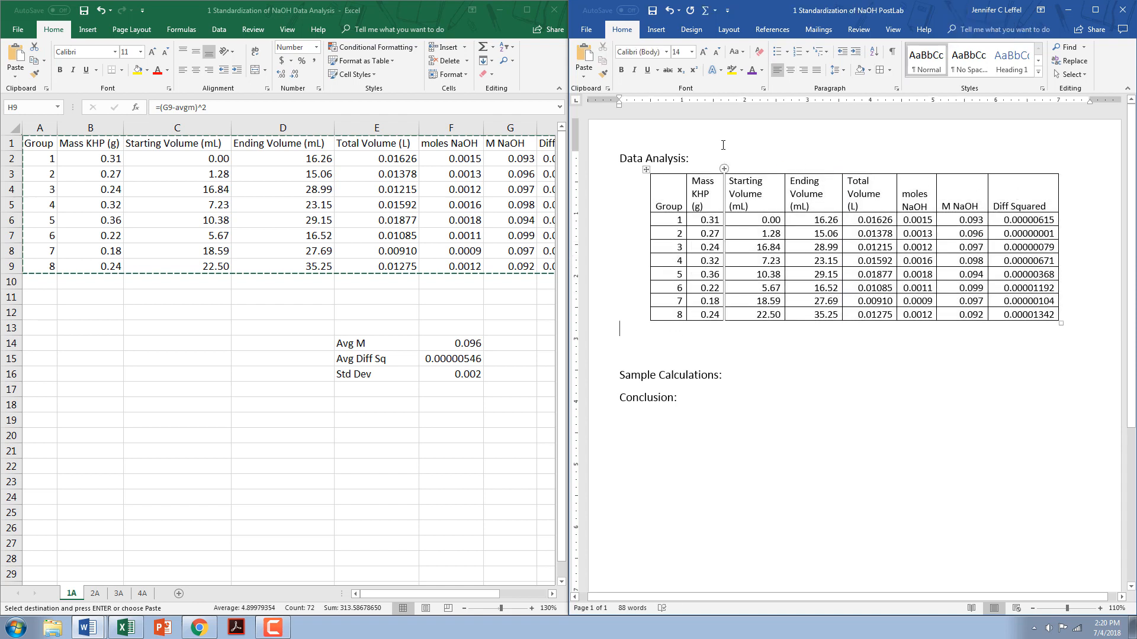
# Add the line "Finding the Molarity:" between the Data Analysis heading and the data table.
pyautogui.press('Return')
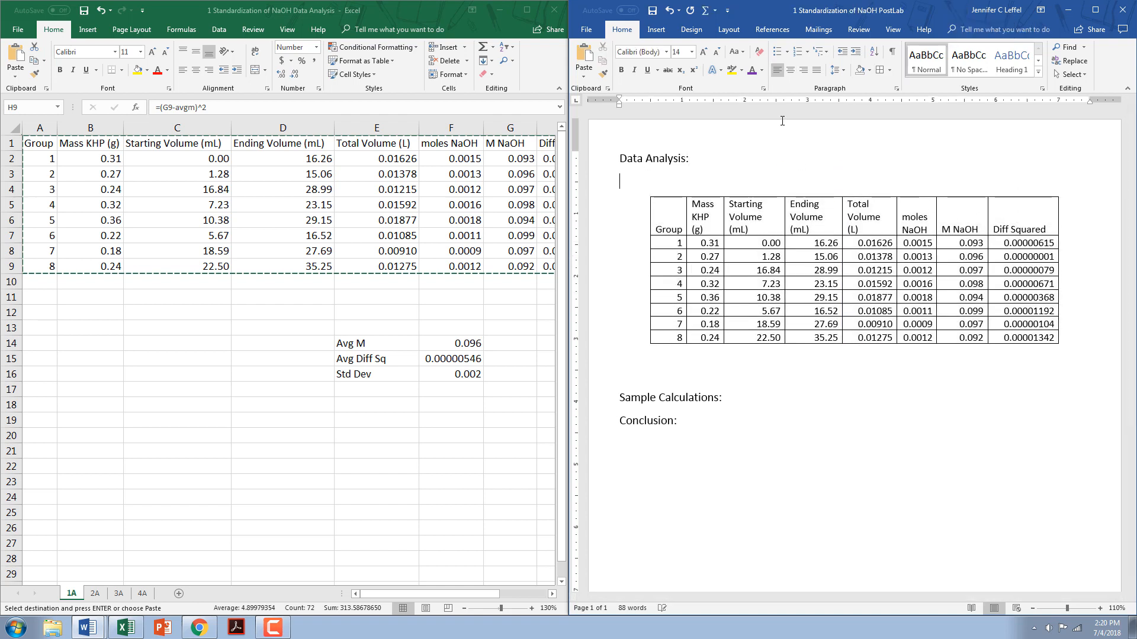
pyautogui.write('Finding the')
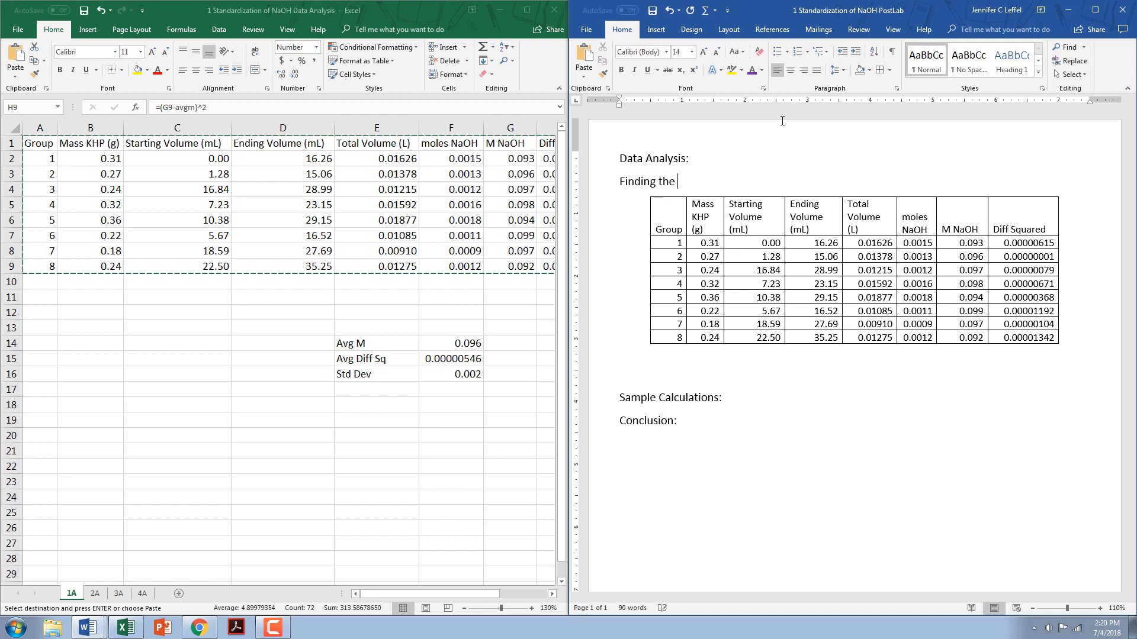
pyautogui.write(' Molarity:')
# Add the line "Standard Deviation Values:" below the data table, followed by an empty line.
pyautogui.click(666, 367)
pyautogui.press('Return')
pyautogui.write('Standard D')
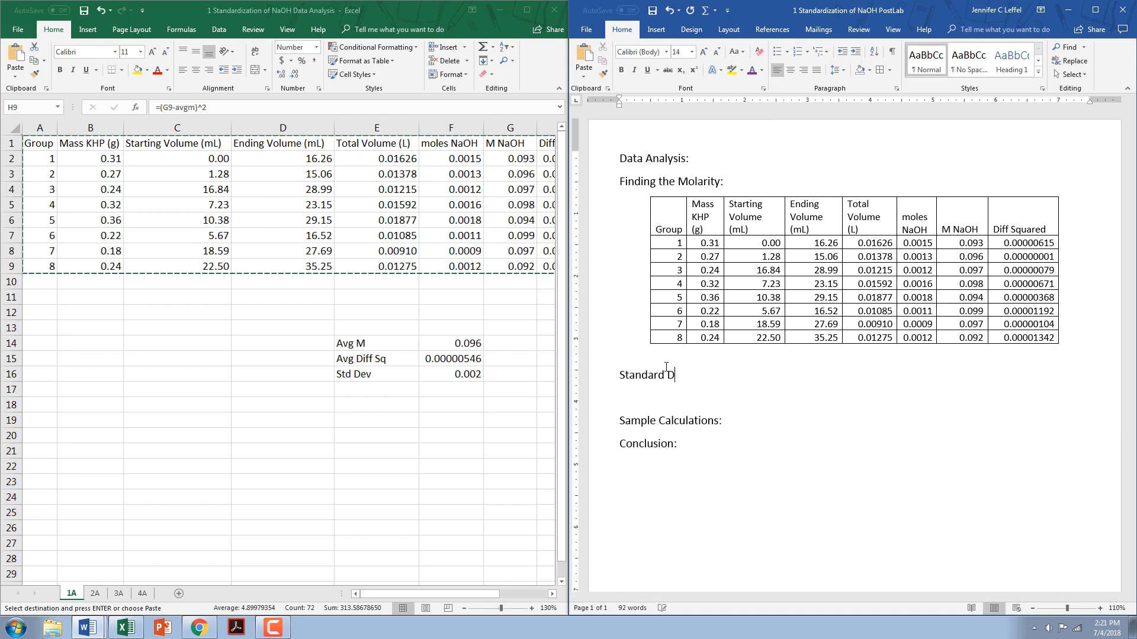
pyautogui.write('eviation Values:')
pyautogui.press('Return')
# Copy the Avg M, Avg Diff Sq and Std Dev cells E14:F16 from Excel and paste them under "Standard Deviation Values:" in Word.
pyautogui.click(347, 340)
pyautogui.moveTo(347, 341); pyautogui.dragTo(474, 375)
pyautogui.hotkey('ctrl', 'c')
pyautogui.click(709, 404)
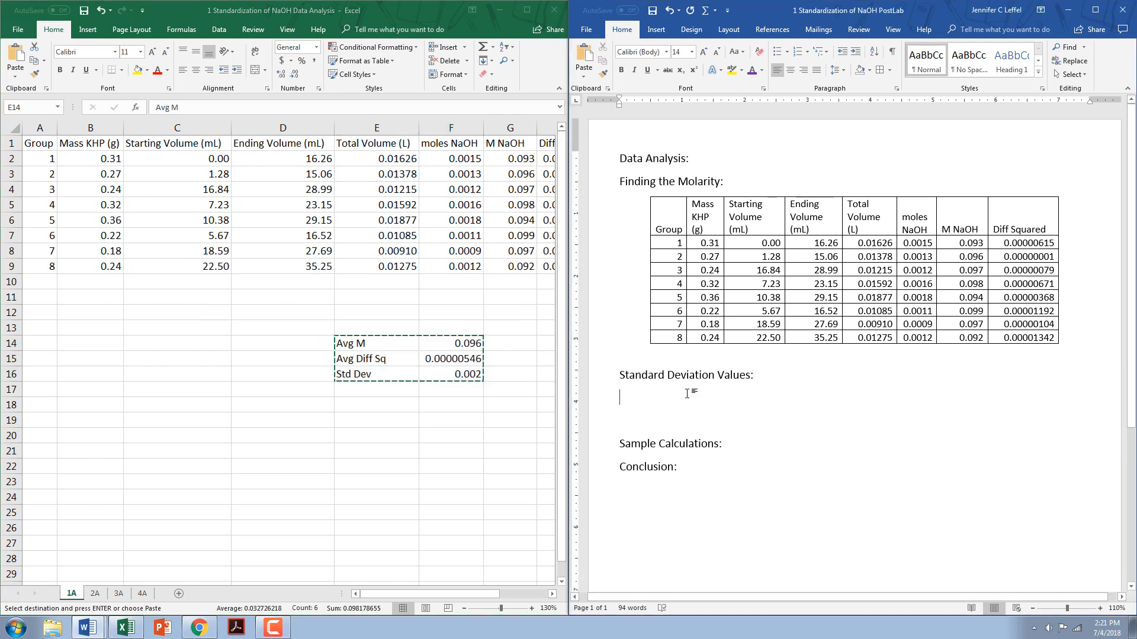
pyautogui.hotkey('ctrl', 'v')
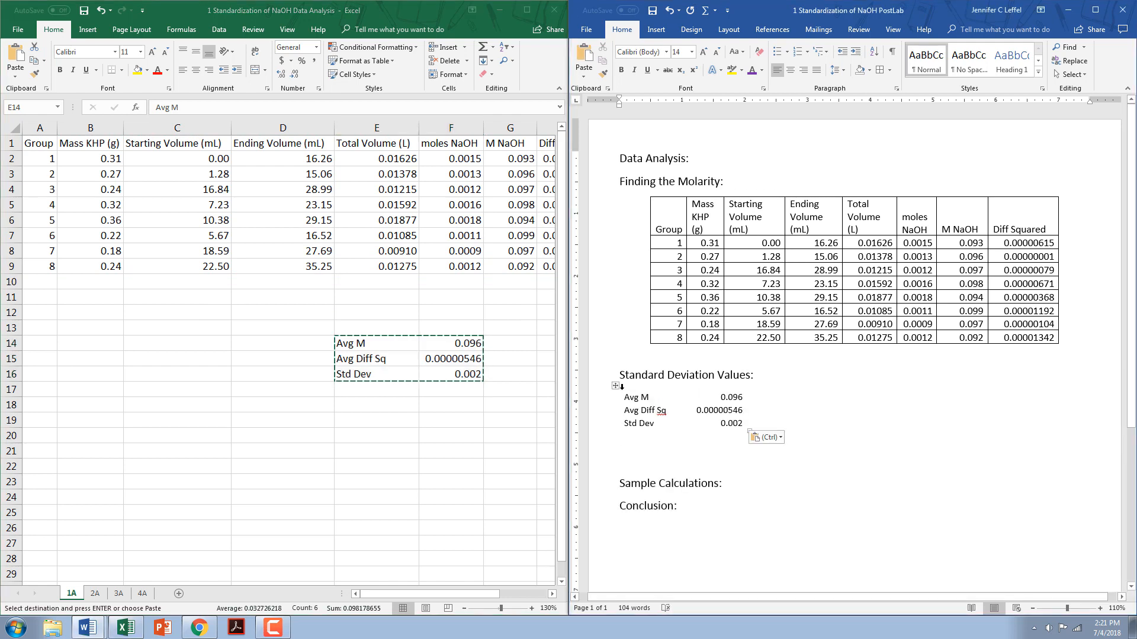
# Apply all borders to the pasted standard deviation table and set its font size to 12.
pyautogui.click(616, 385)
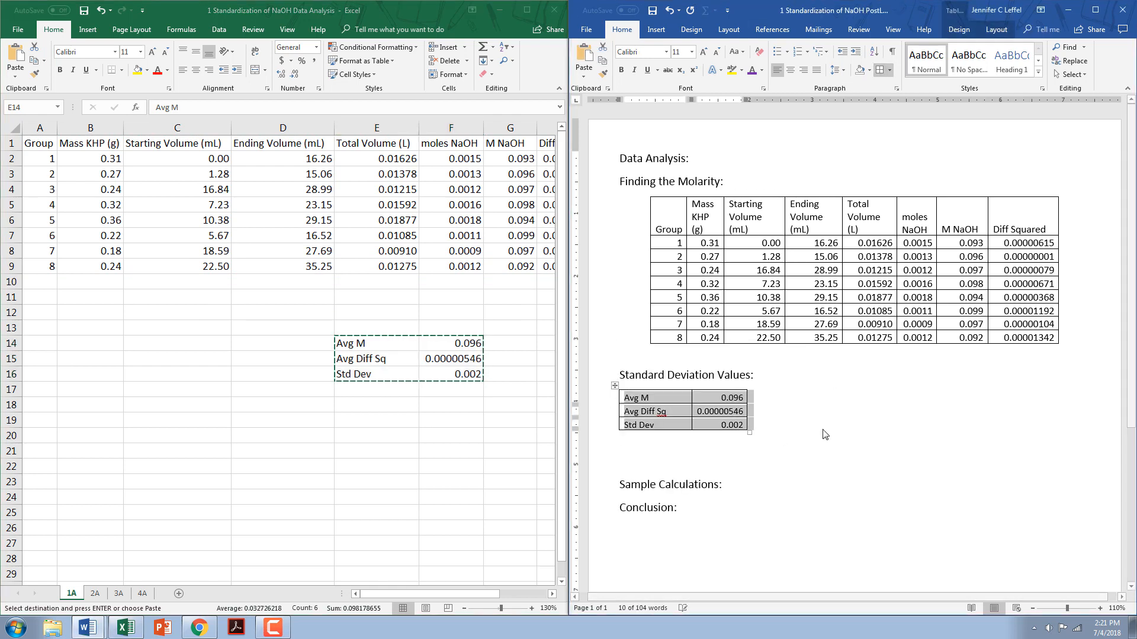
pyautogui.click(702, 52)
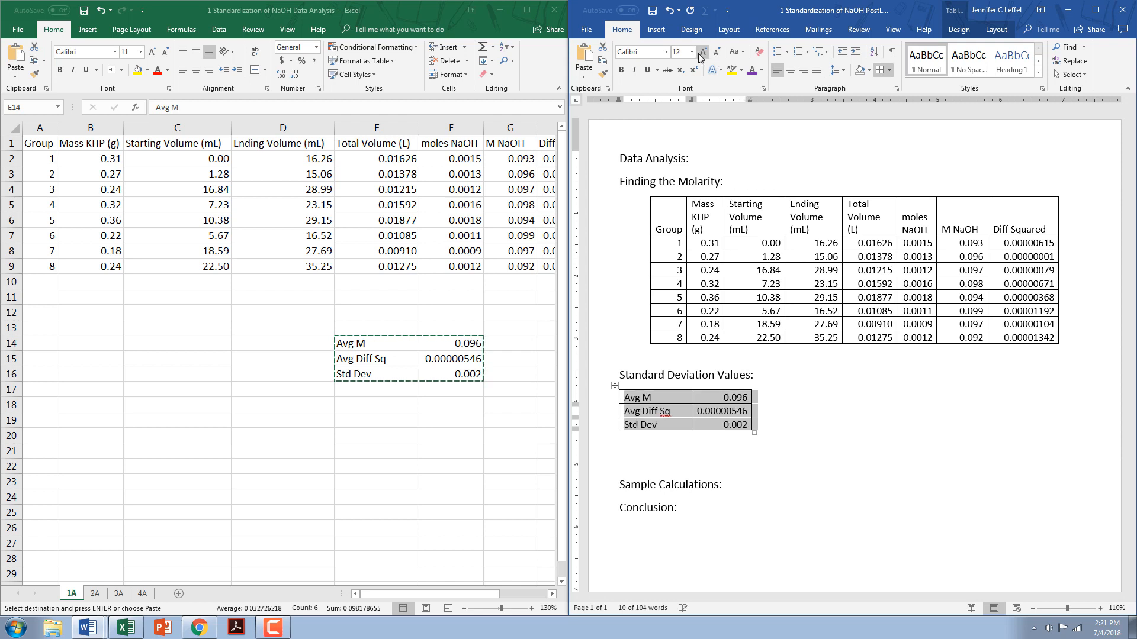
pyautogui.click(765, 445)
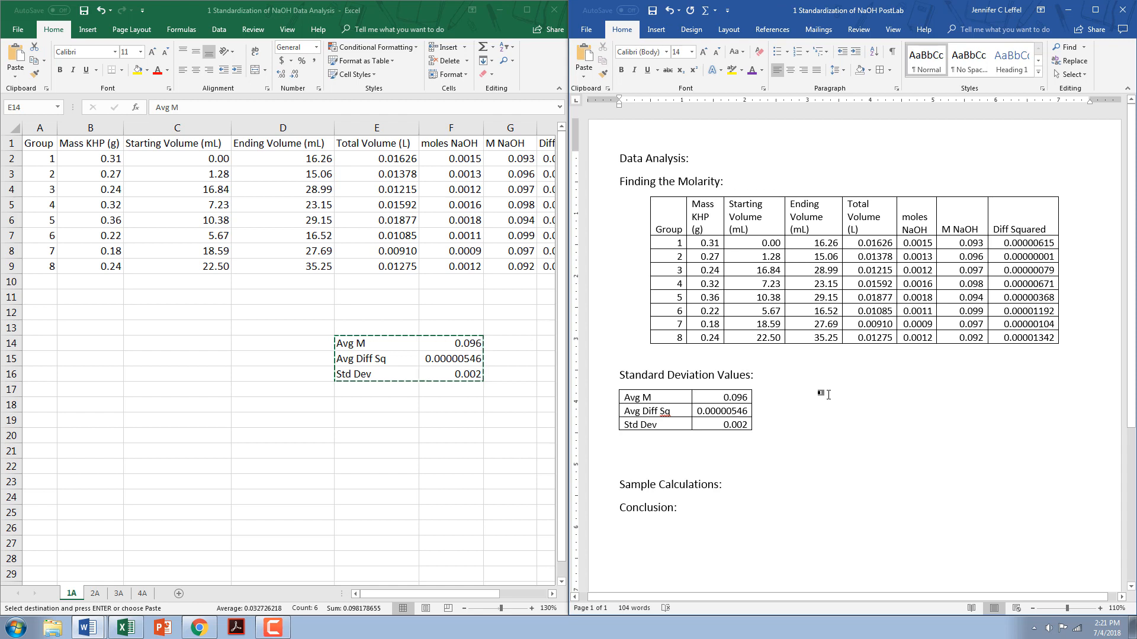
# Write "Calculated Molarity: 0.096 ± 0.002" below the standard deviation table, inserting the plus-minus sign as a symbol.
pyautogui.press('Return')
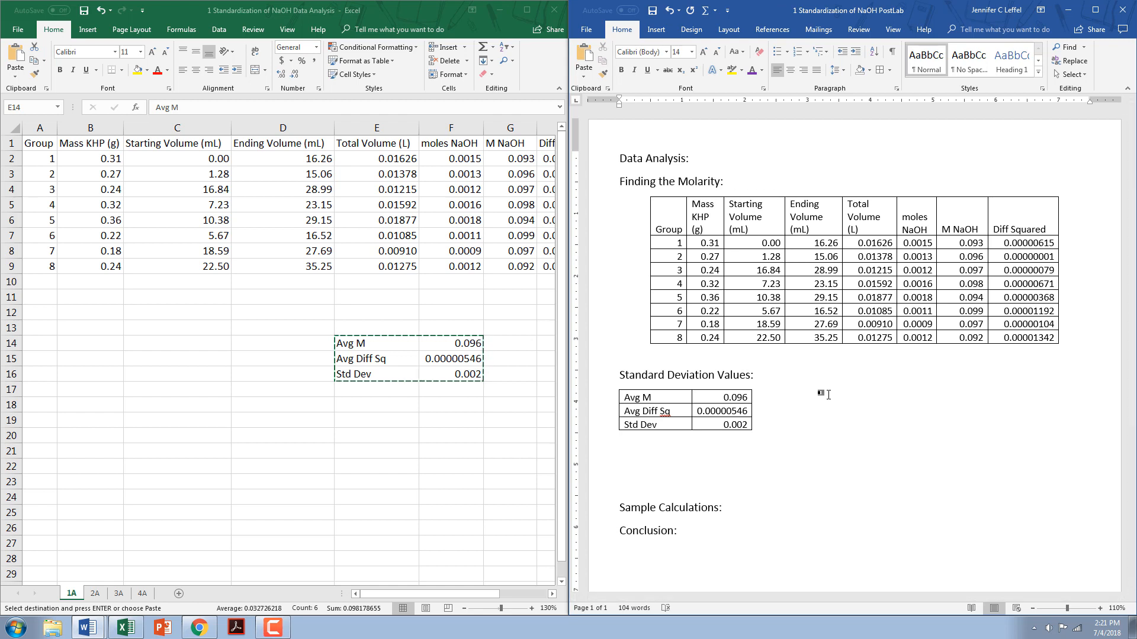
pyautogui.write('Calculated Molarity: 0.096')
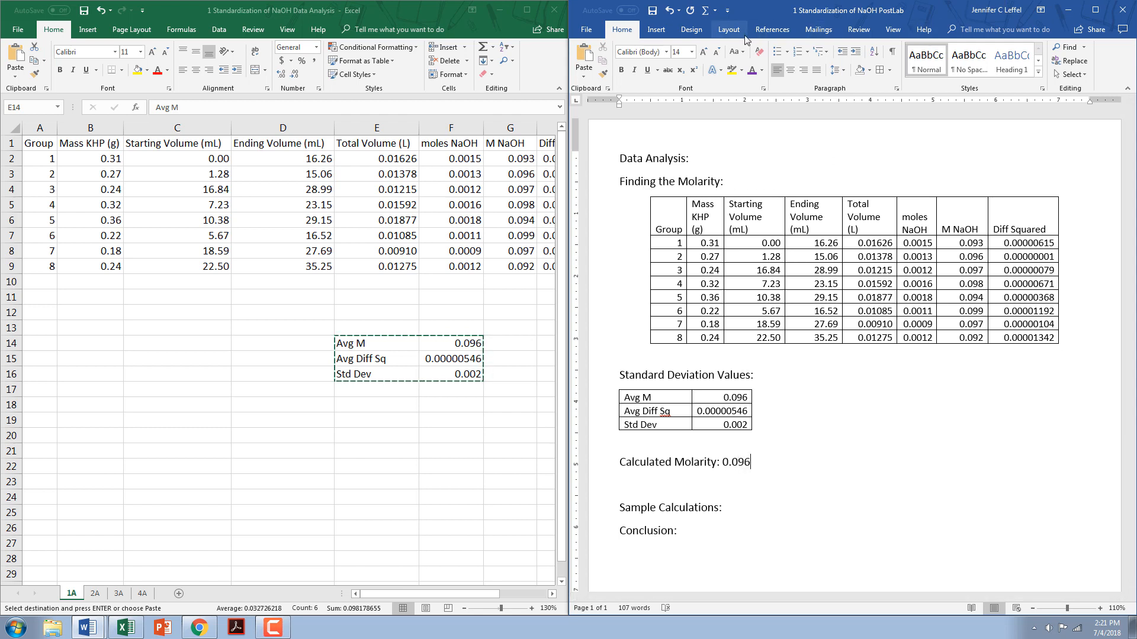
pyautogui.click(656, 29)
pyautogui.click(1092, 62)
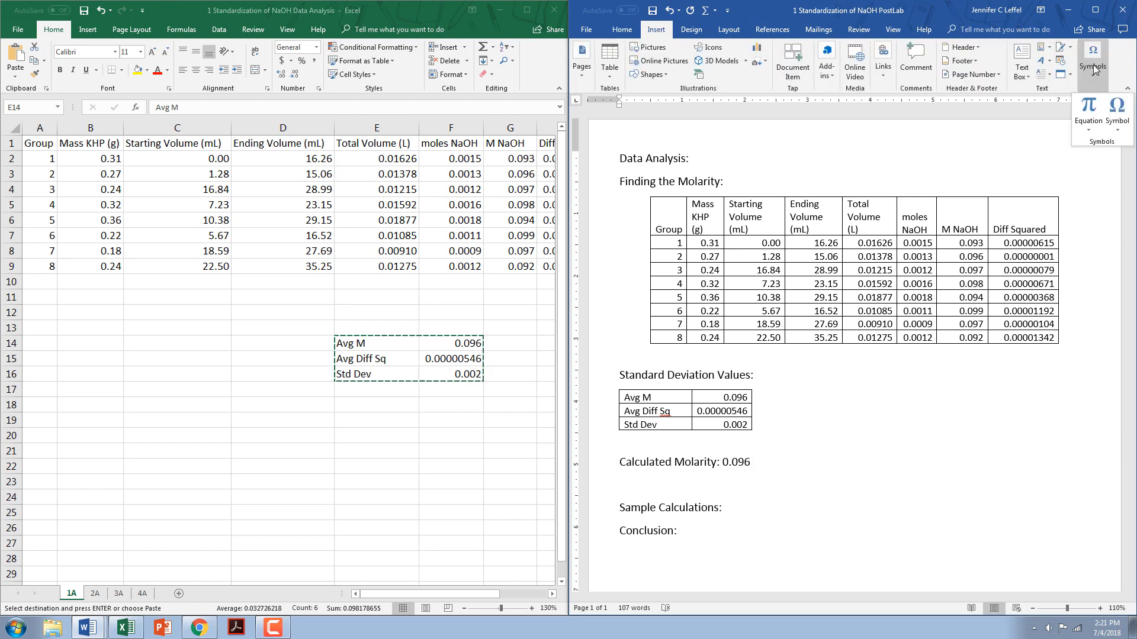
pyautogui.click(1124, 129)
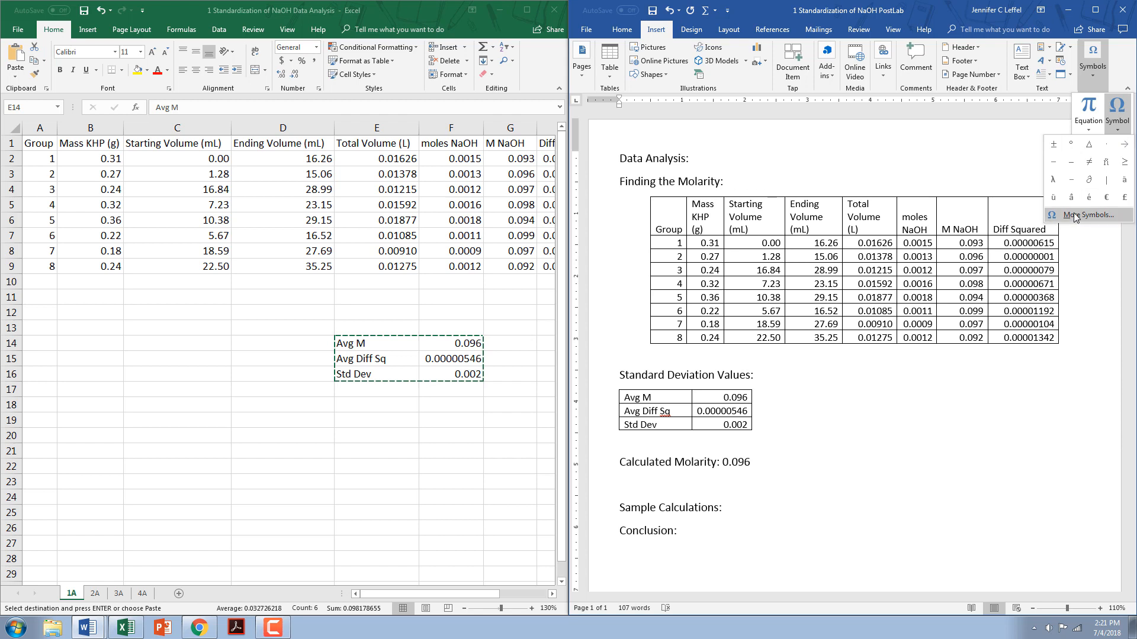
pyautogui.click(1054, 144)
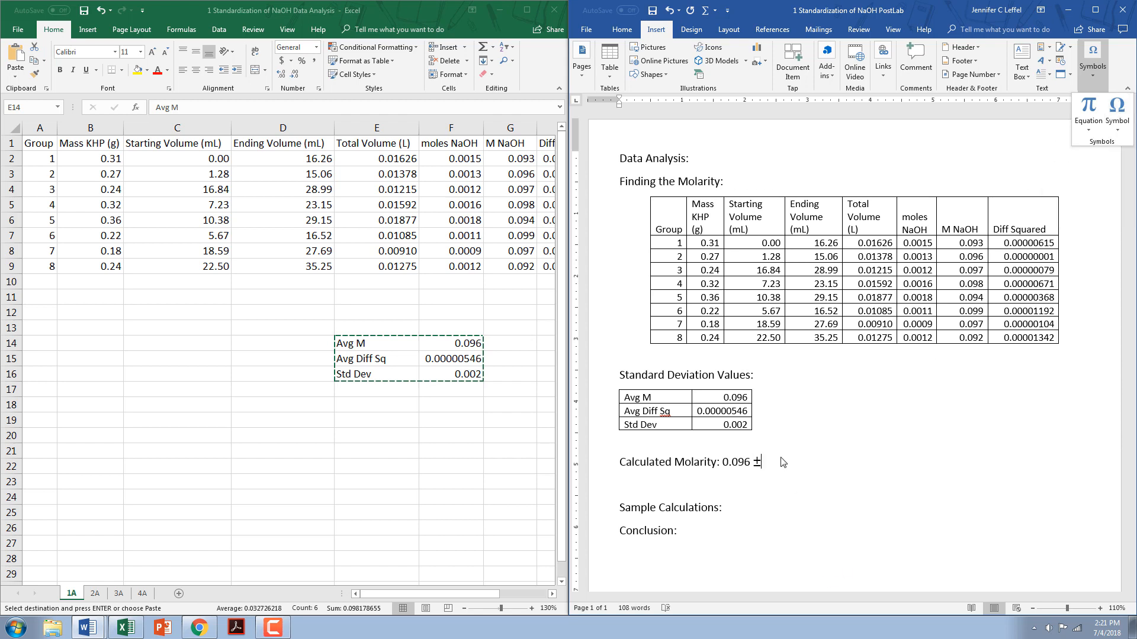
pyautogui.write('0')
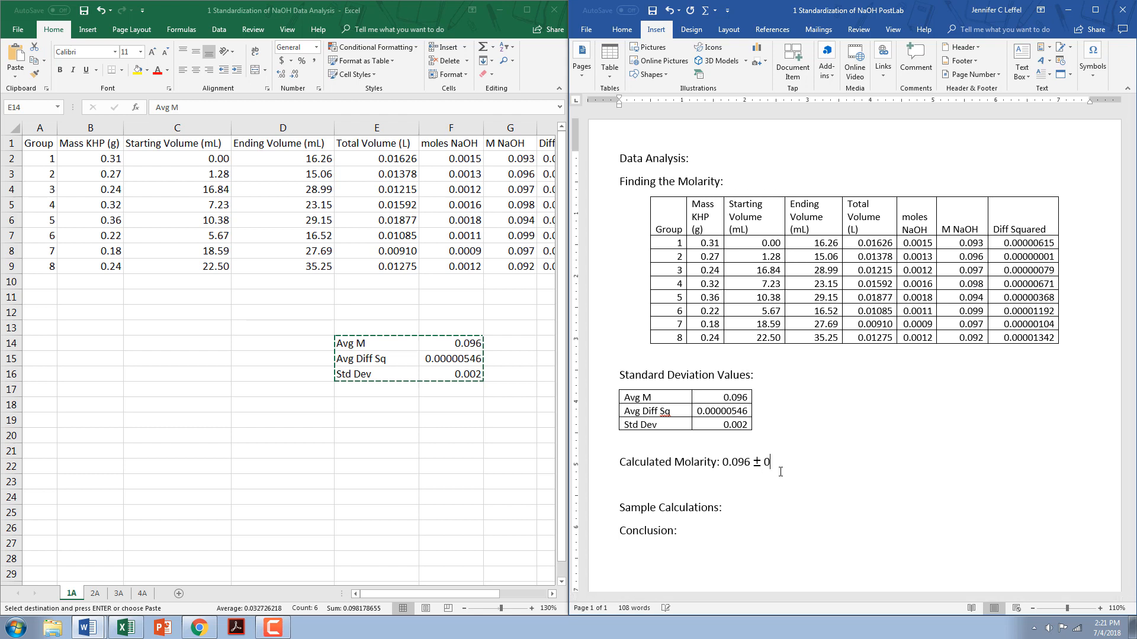
pyautogui.write('.002')
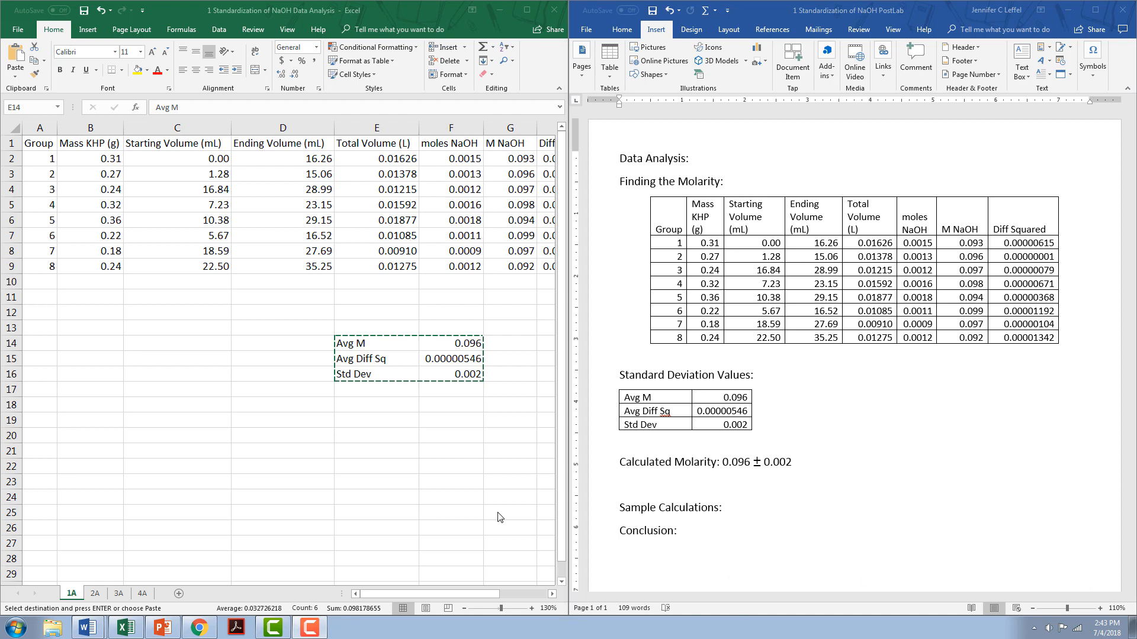
# Switch to the Word document "1 Standardization of NaOH Data Analysis" and review the topic list on its first page.
pyautogui.click(90, 601)
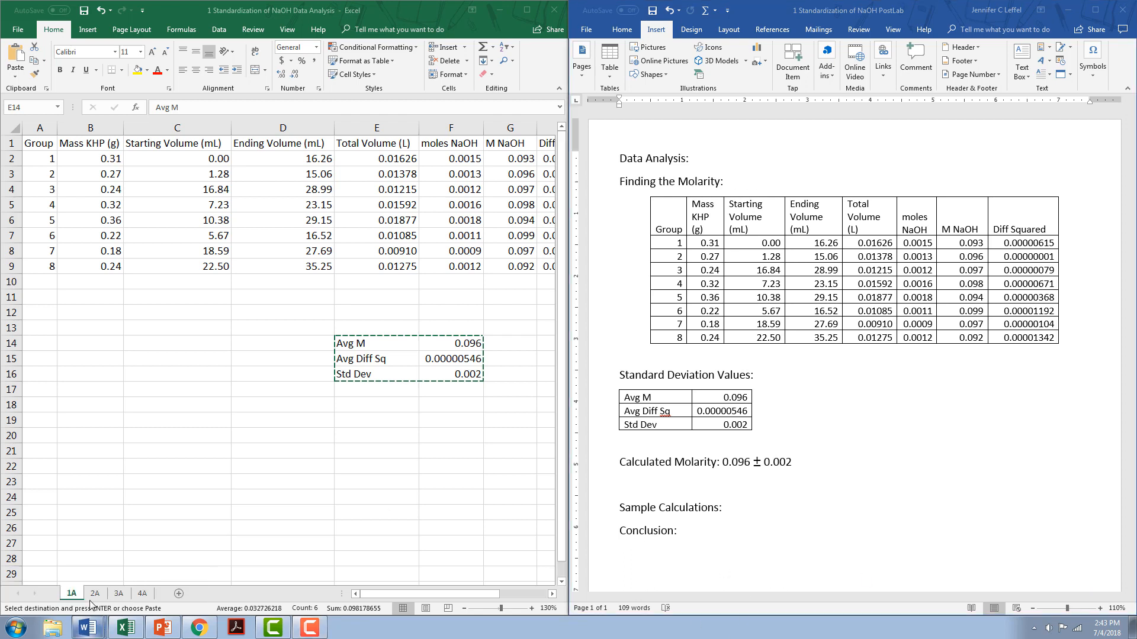
pyautogui.moveTo(89, 626)
pyautogui.click(84, 583)
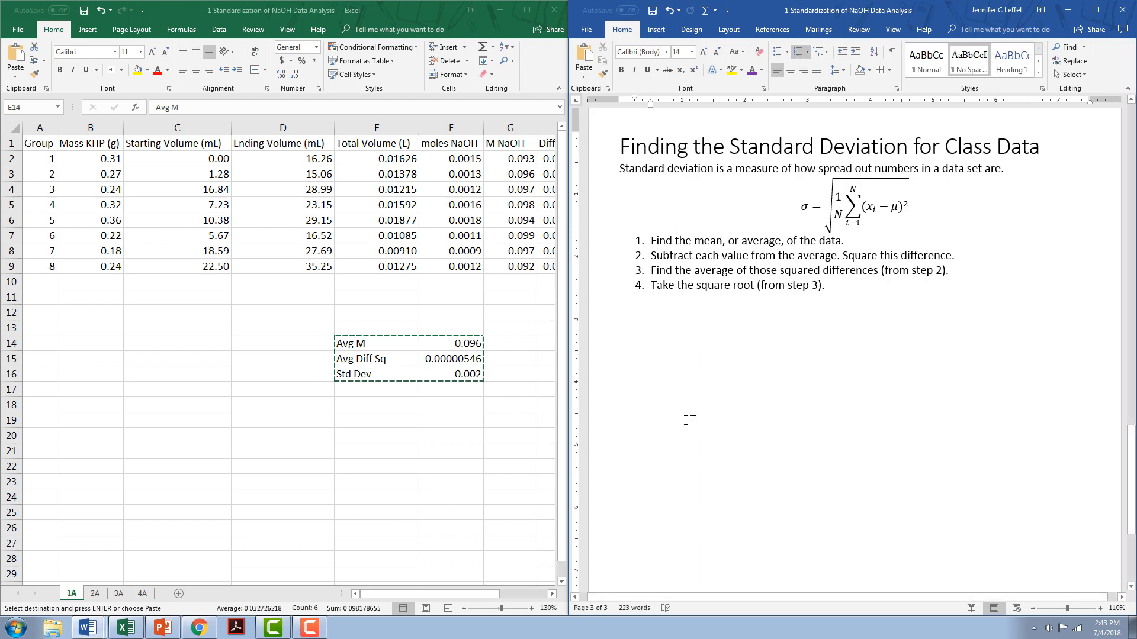
pyautogui.scroll(20, 686, 421)
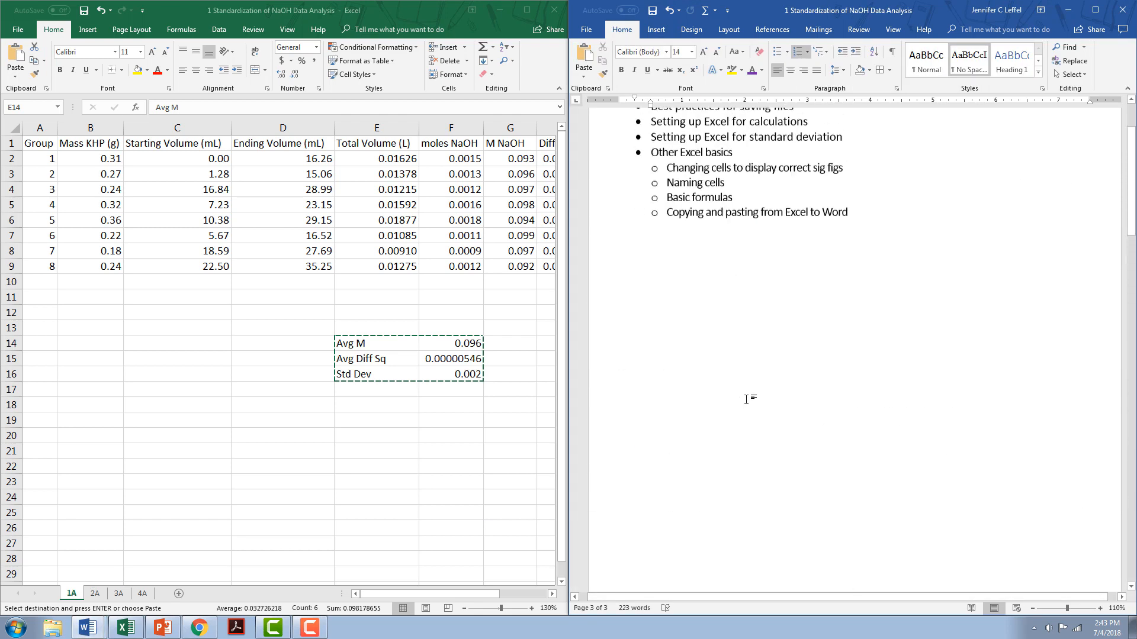
pyautogui.scroll(2, 746, 399)
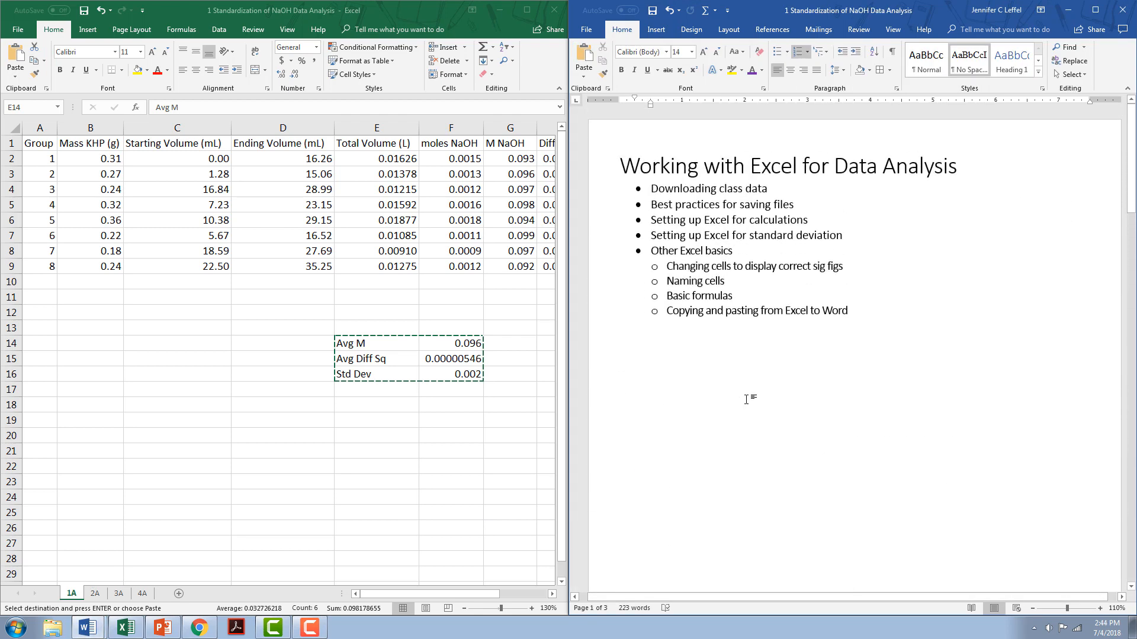